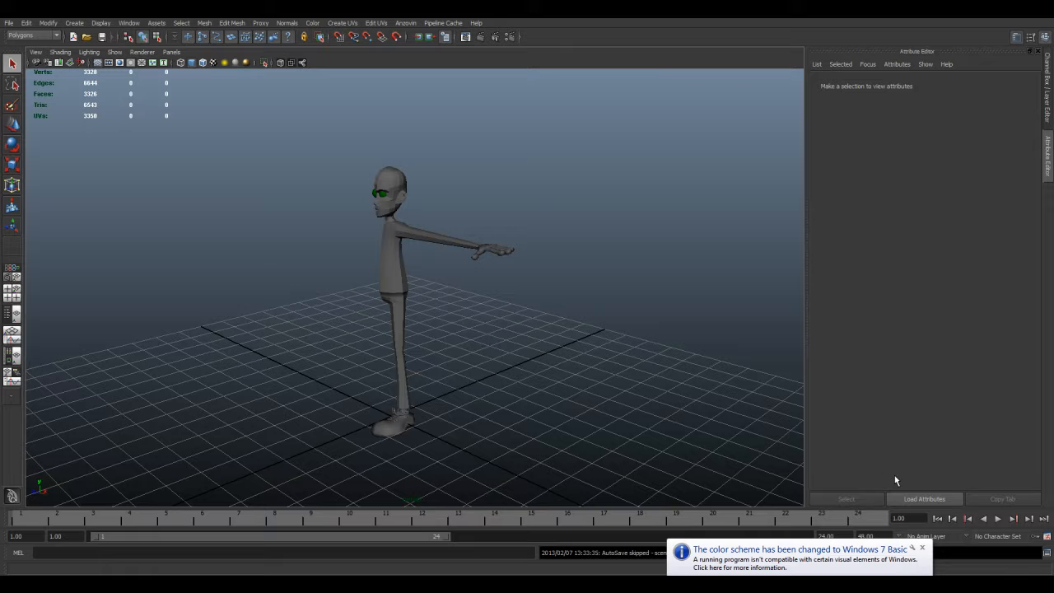
Step: Select the half-body character mesh and examine its topology along the torso, leg and outstretched arm
left_click(391, 275)
left_click_drag(405, 322, 393, 292, "alt")
scroll(393, 291, "up", 5)
middle_click_drag(425, 254, 475, 302, "alt")
left_click_drag(442, 279, 393, 311, "alt")
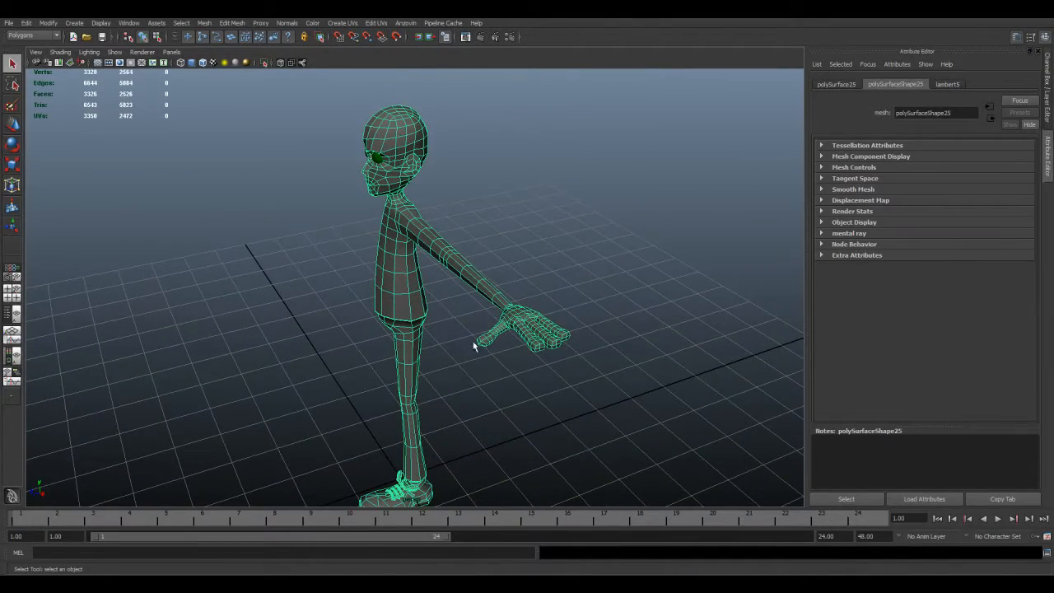
left_click_drag(428, 352, 430, 327, "alt")
middle_click_drag(429, 327, 414, 231, "alt")
left_click_drag(414, 230, 394, 298, "alt")
right_click_drag(397, 301, 532, 252, "alt")
middle_click_drag(531, 252, 421, 277, "alt")
left_click_drag(405, 348, 387, 303, "alt")
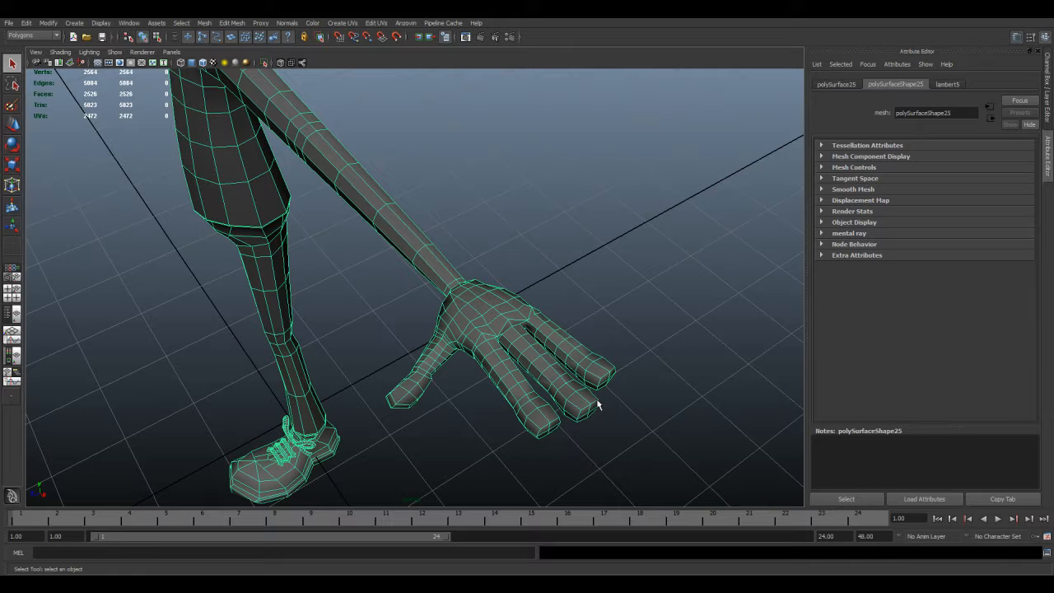
Step: Examine the edge flow of the hand's palm, thumb and fingers from above and below
left_click_drag(544, 395, 431, 371, "alt")
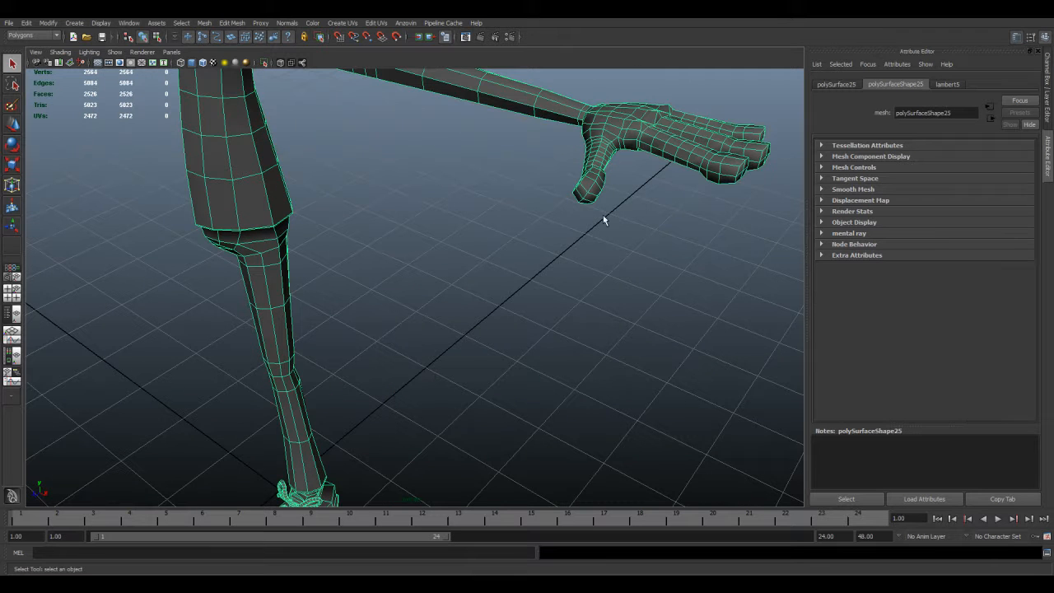
middle_click_drag(605, 167, 523, 209, "alt")
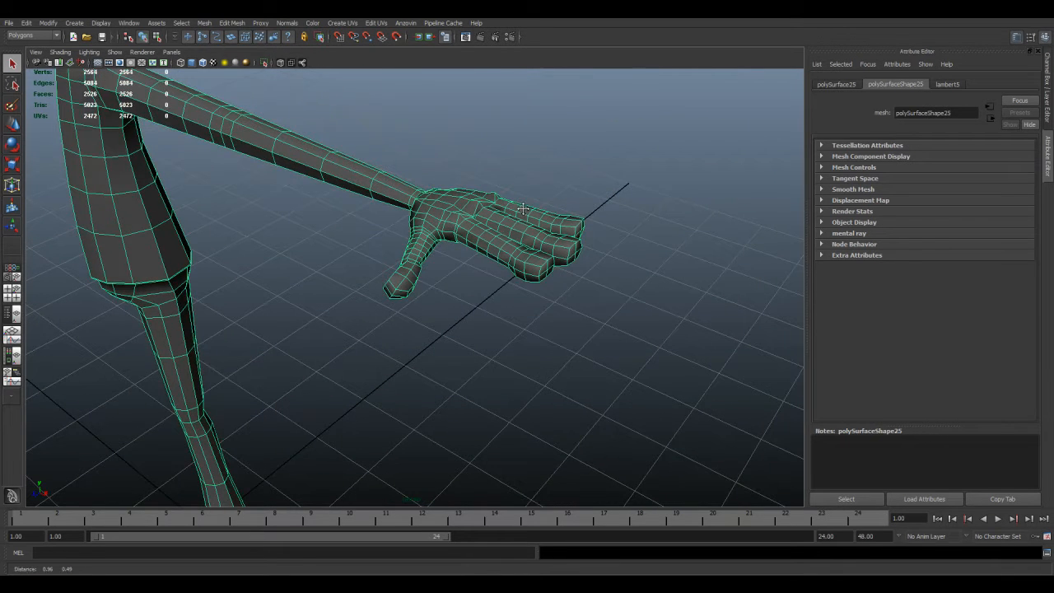
left_click_drag(414, 246, 424, 247, "alt")
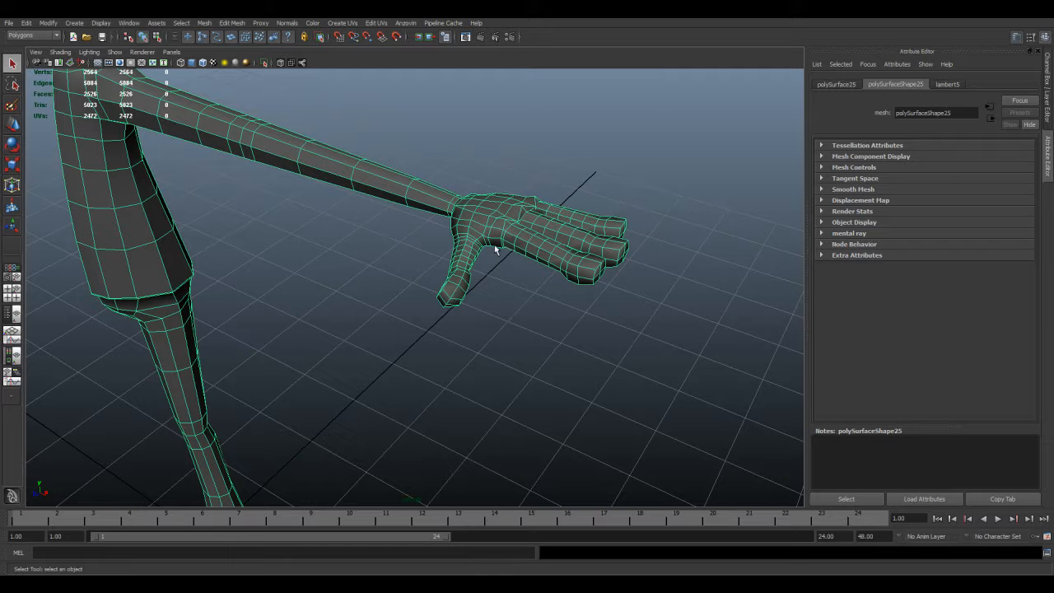
left_click_drag(387, 262, 433, 306, "alt")
scroll(439, 272, "down", 2)
mouse_move(433, 305)
right_mouse_down("alt")
mouse_move(464, 217)
mouse_move(518, 159)
mouse_move(422, 310)
right_mouse_up("alt")
left_click_drag(422, 310, 422, 318, "alt")
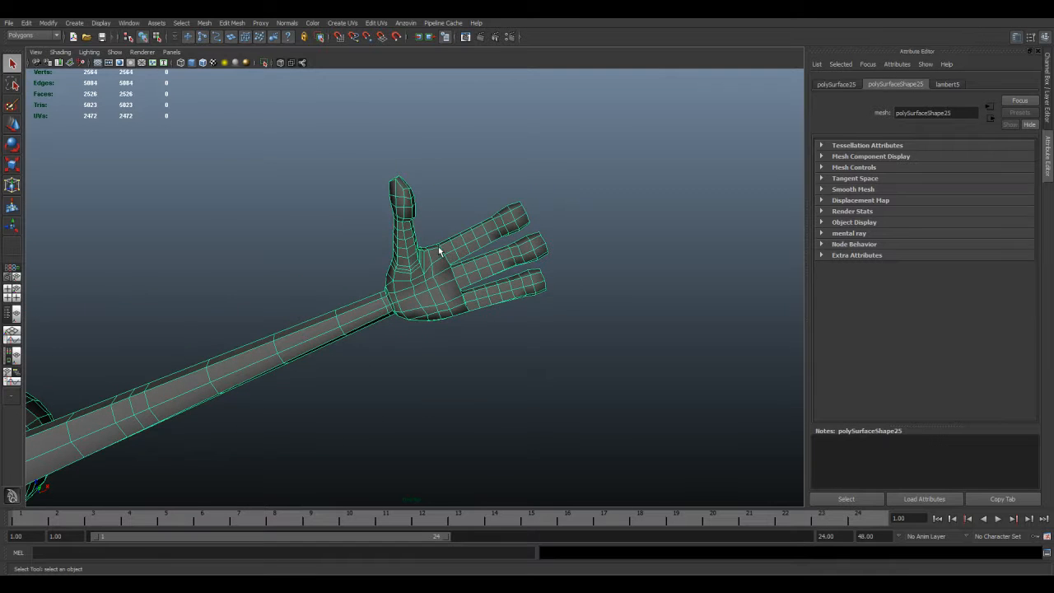
left_click_drag(422, 270, 418, 280, "alt")
left_click_drag(459, 238, 415, 232, "alt")
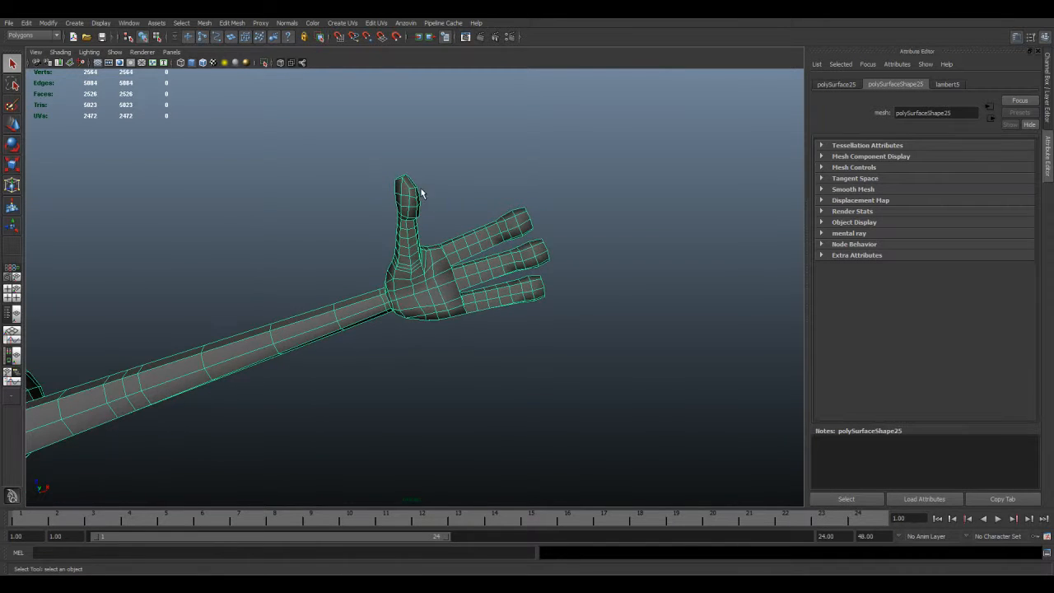
left_click_drag(499, 225, 514, 326, "alt")
left_click_drag(310, 310, 453, 308, "alt")
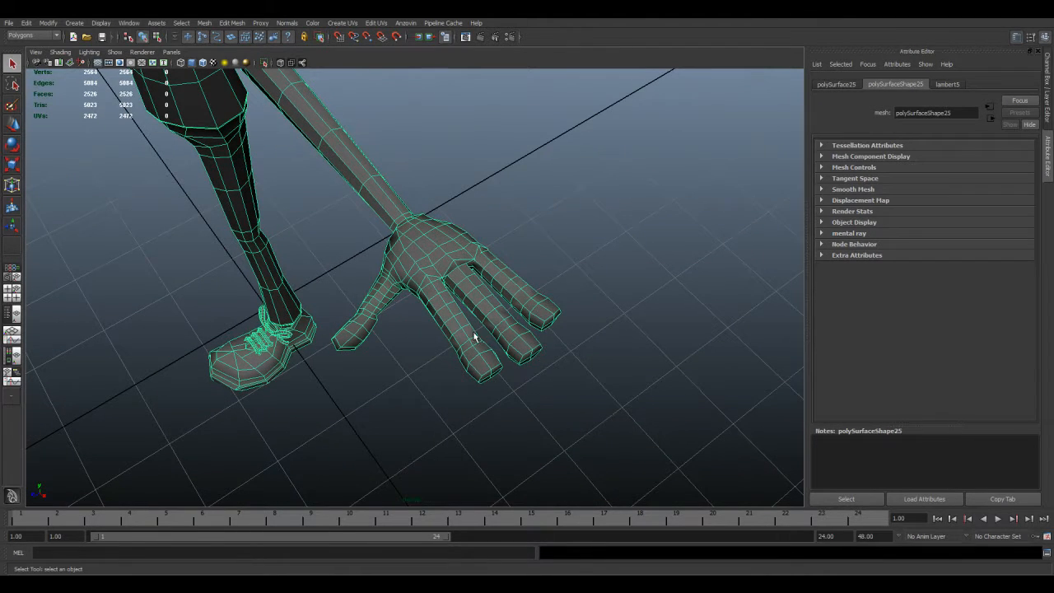
Step: Preview the body mesh smoothed and inspect the rounded hand and fingers
key("3")
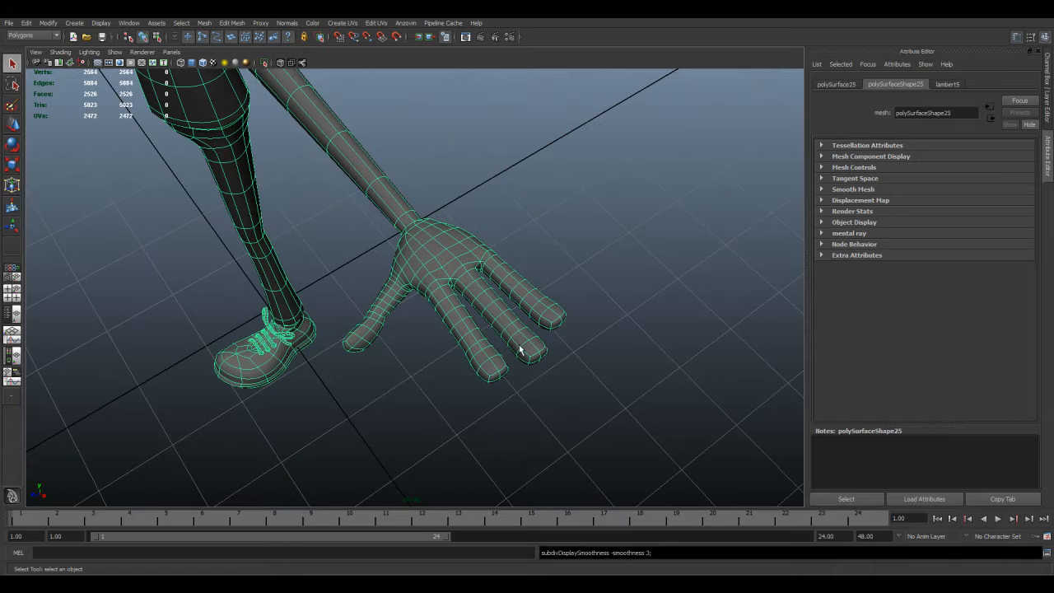
left_click_drag(576, 346, 508, 376, "alt")
left_click(565, 353)
left_click_drag(381, 439, 428, 362, "alt")
left_click(448, 251)
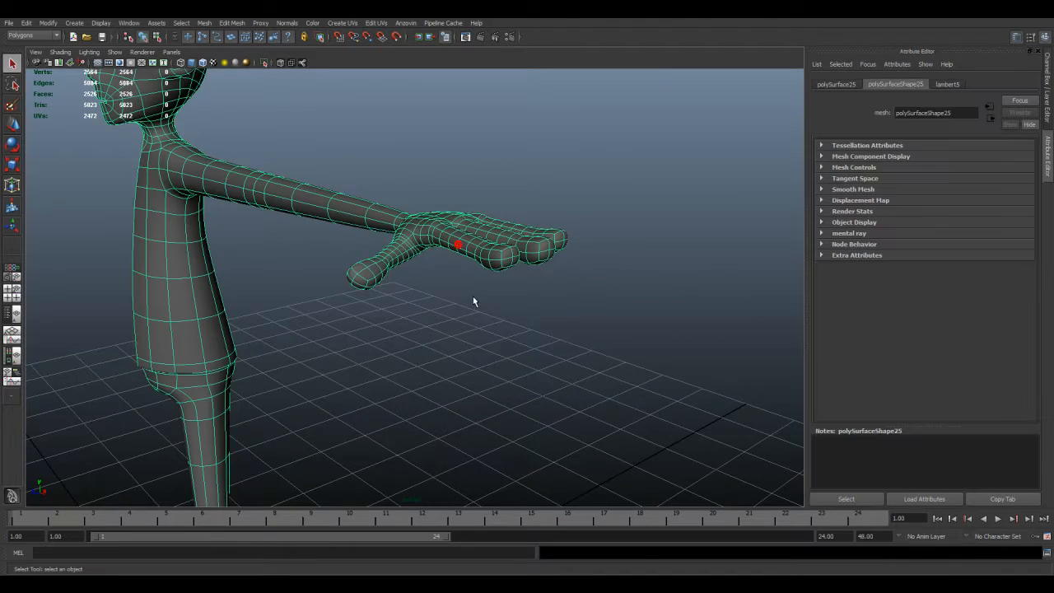
Step: Examine the shoe and laces closely with the body mesh in vertex mode
left_click_drag(472, 298, 390, 363, "alt")
middle_click_drag(390, 363, 580, 232, "alt")
middle_click_drag(403, 403, 438, 259, "alt")
left_click_drag(438, 313, 355, 362, "alt")
middle_click_drag(355, 330, 439, 324, "alt")
left_click_drag(438, 324, 319, 214, "alt")
right_click_drag(317, 213, 251, 198)
left_click_drag(250, 193, 340, 238, "alt")
middle_click_drag(340, 238, 357, 250, "alt")
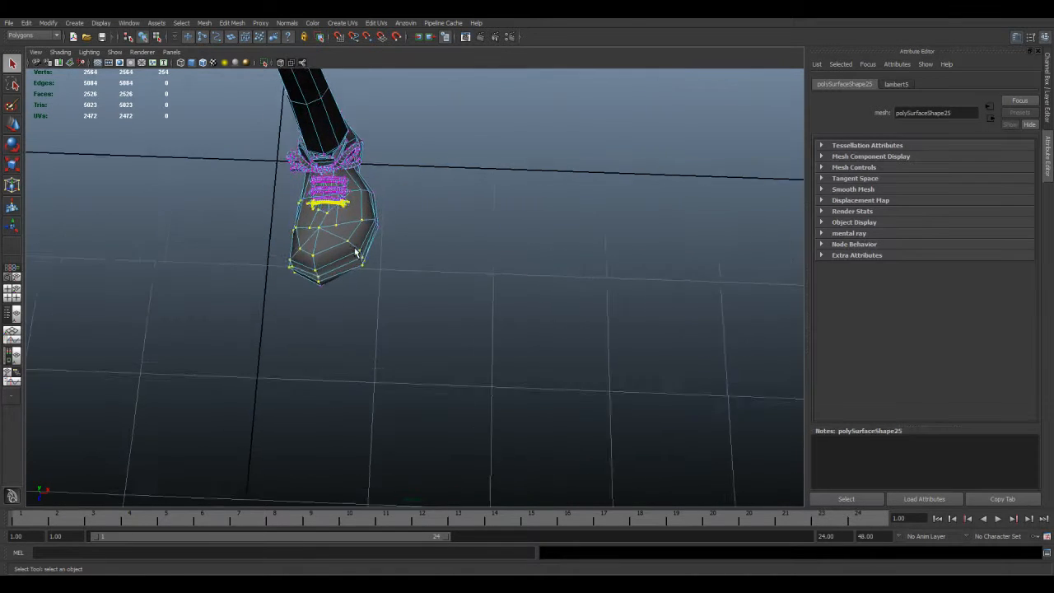
scroll(355, 248, "up", 8)
left_click_drag(336, 247, 359, 242, "alt")
scroll(367, 251, "down", 5)
left_click_drag(387, 298, 376, 245, "alt")
Step: Return the body mesh to object mode, reselect it and inspect the shoe's toe and laces
right_click_drag(387, 244, 427, 235)
mouse_move(364, 261)
left_mouse_down("alt")
mouse_move(436, 271)
mouse_move(437, 294)
mouse_move(412, 271)
mouse_move(358, 279)
mouse_move(348, 284)
mouse_move(348, 331)
mouse_move(400, 247)
mouse_move(388, 269)
mouse_move(247, 271)
mouse_move(247, 245)
mouse_move(369, 276)
left_mouse_up("alt")
left_click(400, 247)
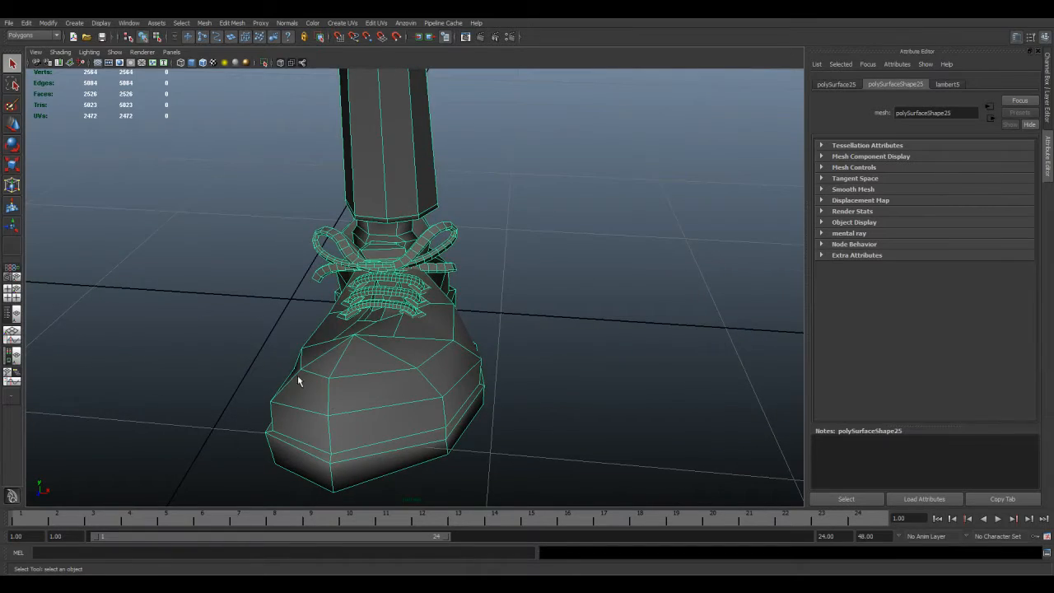
left_click_drag(384, 365, 413, 333, "alt")
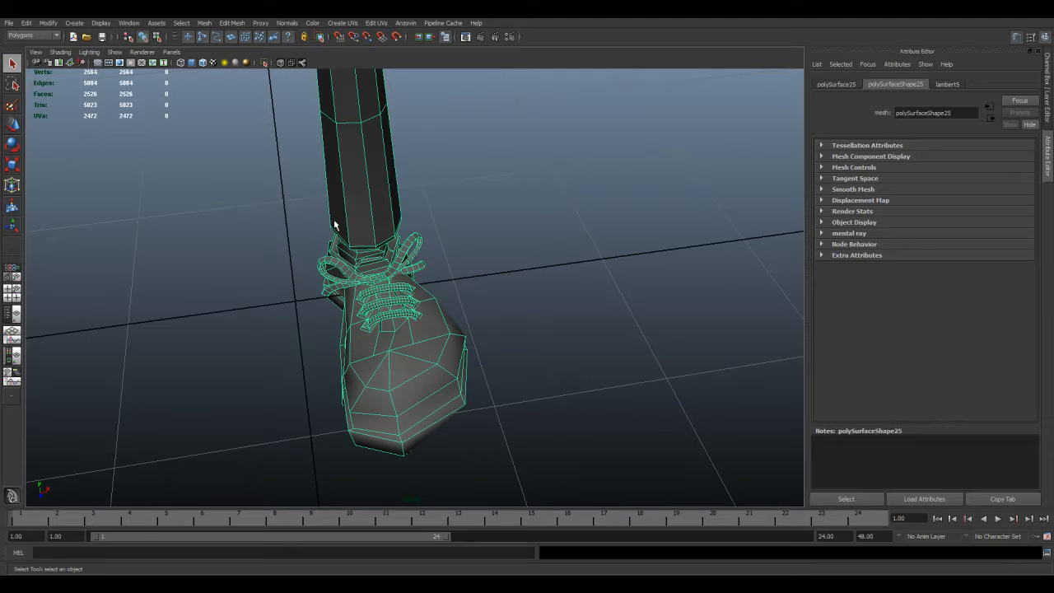
left_click_drag(421, 308, 458, 304, "alt")
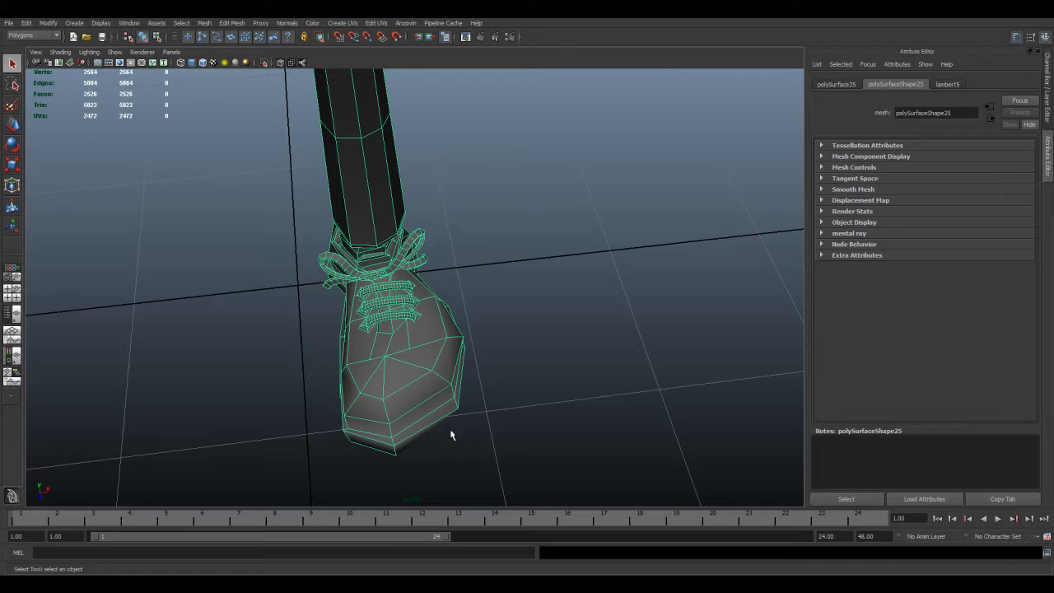
left_click_drag(442, 305, 517, 321, "alt")
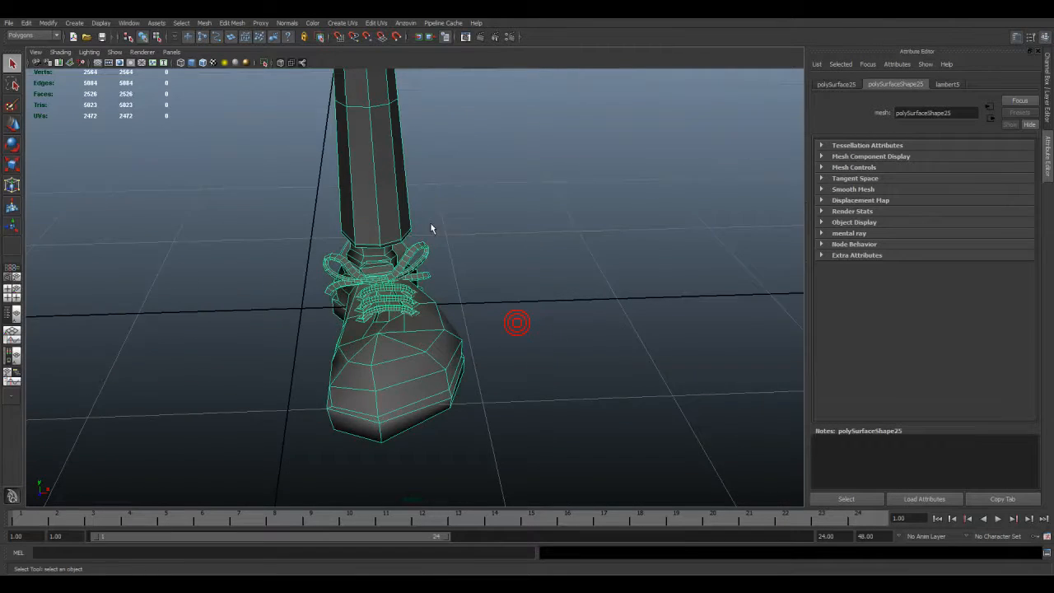
Step: Examine the topology of the torso, shoulder and head, focusing on the eye socket, mouth and ear
middle_click_drag(467, 272, 496, 427, "alt")
left_click_drag(497, 427, 448, 355, "alt")
middle_click_drag(414, 254, 438, 439, "alt")
left_click_drag(437, 440, 447, 414, "alt")
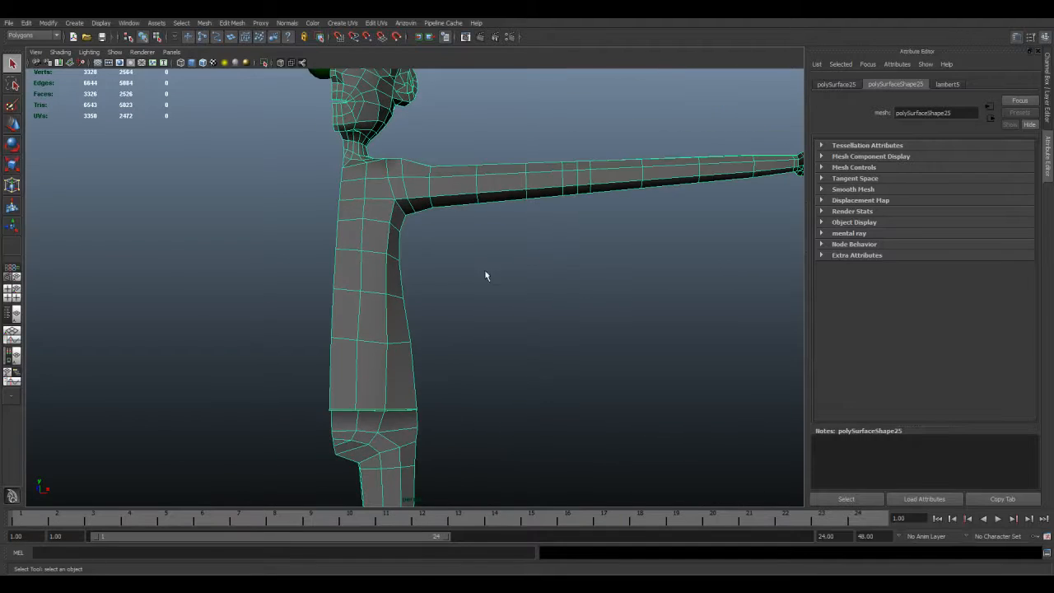
middle_click_drag(491, 220, 477, 303, "alt")
left_click_drag(477, 303, 443, 273, "alt")
middle_click_drag(443, 272, 485, 253, "alt")
scroll(387, 249, "up", 4)
middle_click_drag(418, 215, 472, 319, "alt")
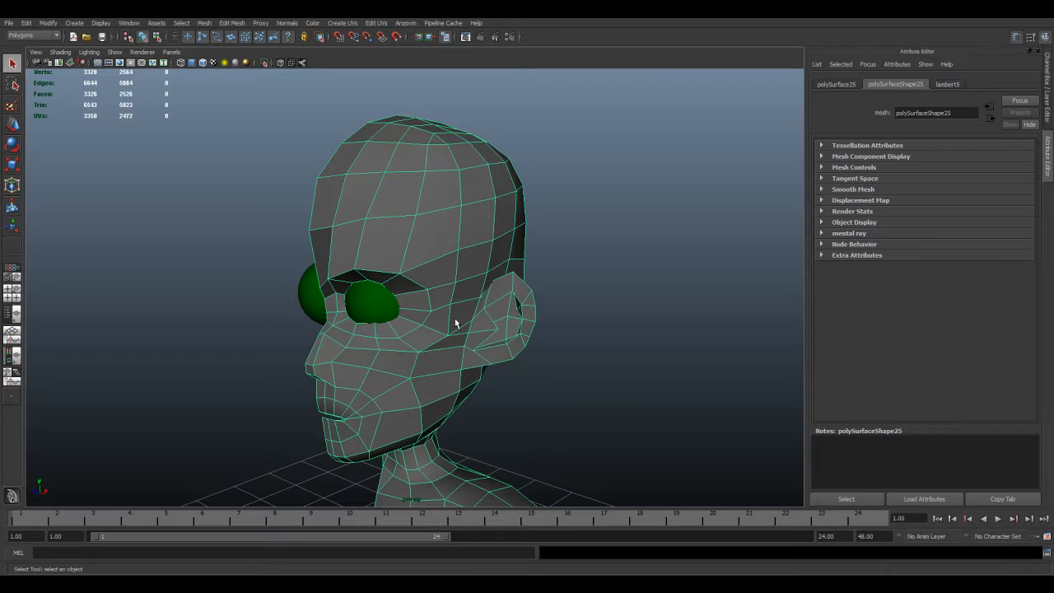
left_click_drag(388, 317, 418, 249, "alt")
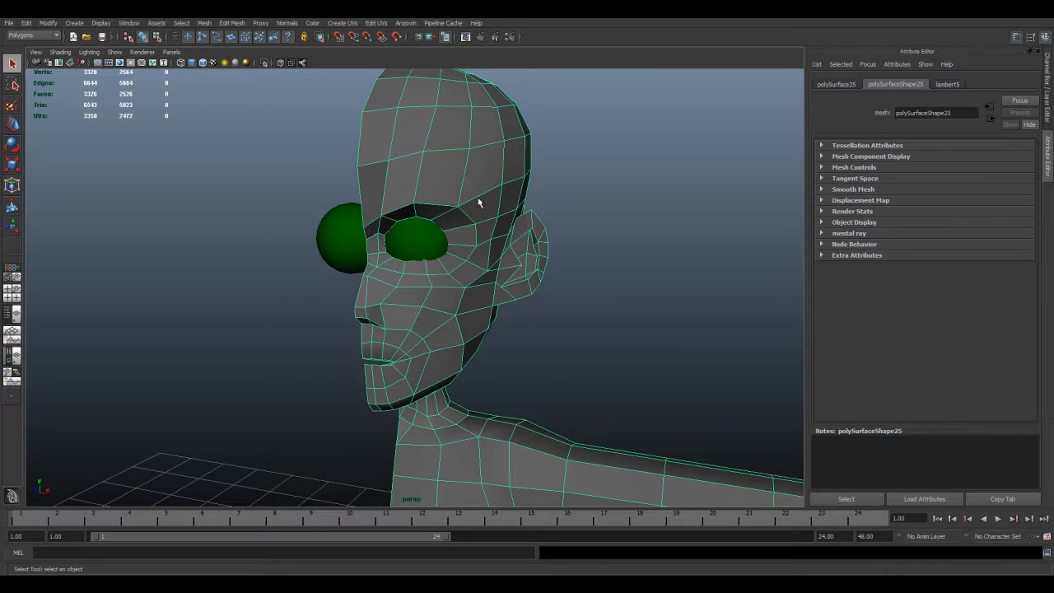
left_click_drag(420, 344, 428, 353, "alt")
left_click_drag(384, 313, 323, 321, "alt")
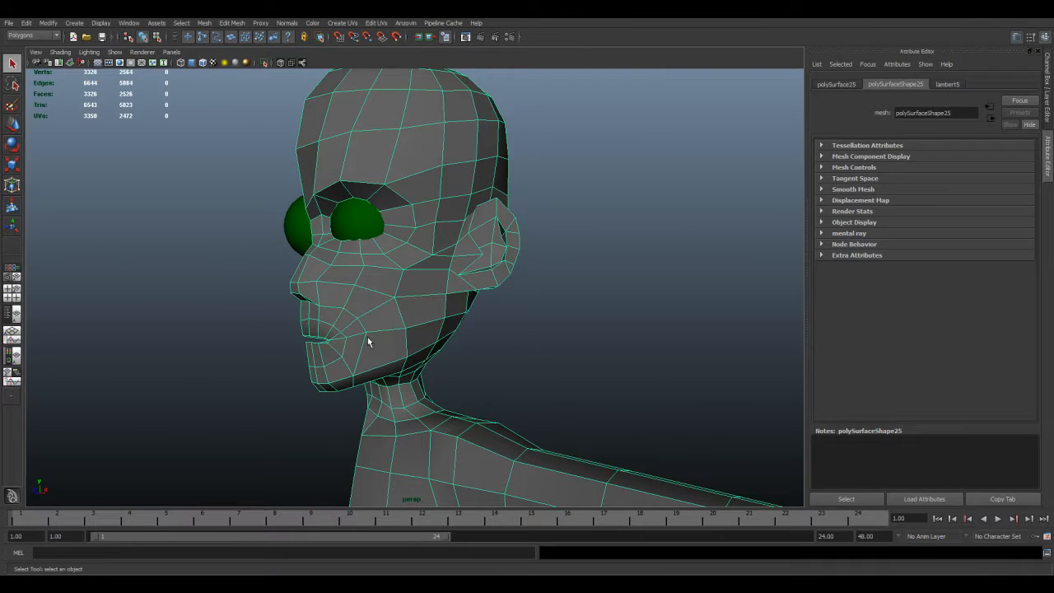
left_click_drag(314, 386, 344, 374, "alt")
left_click_drag(369, 165, 391, 197, "alt")
left_click(336, 250)
left_click(402, 177)
Step: Try moving a single upper-eyelid vertex freely with the Move tool, and undo the move
left_click_drag(423, 135, 351, 188, "alt")
right_click_drag(350, 188, 344, 189)
left_click(356, 190)
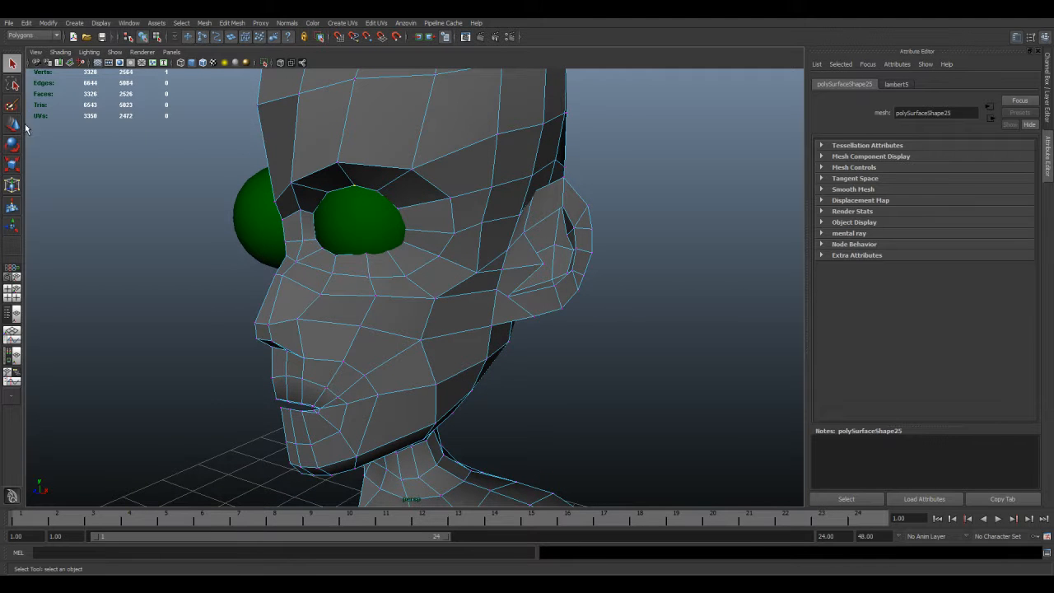
key("w")
left_click_drag(223, 181, 304, 216, "alt")
key("ctrl+z")
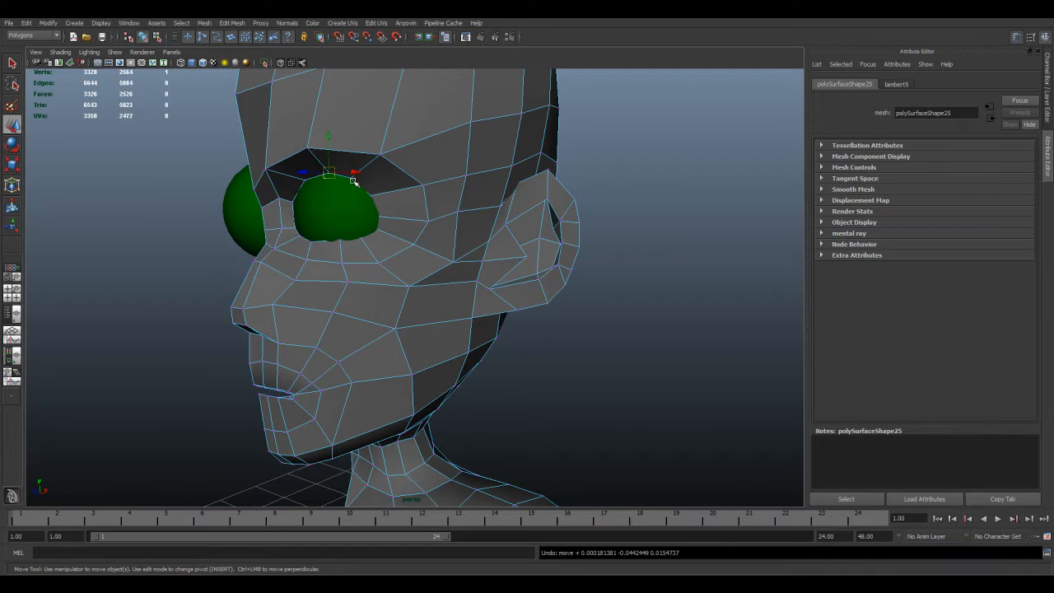
Step: Make the eyeball sphere inside the eye socket a live surface and select the body mesh
left_click(337, 205)
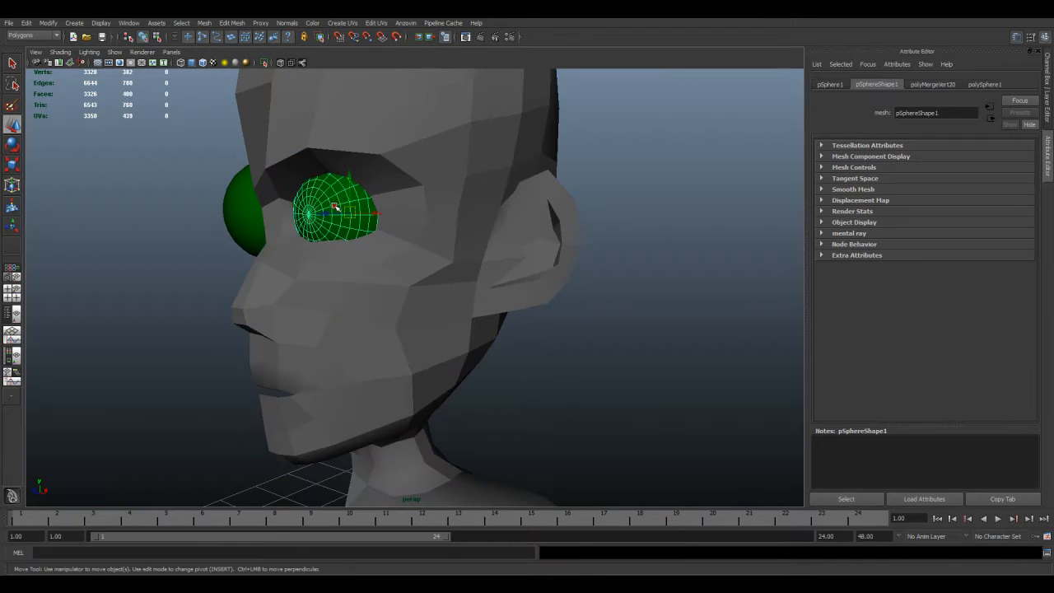
left_click_drag(326, 212, 313, 219, "alt")
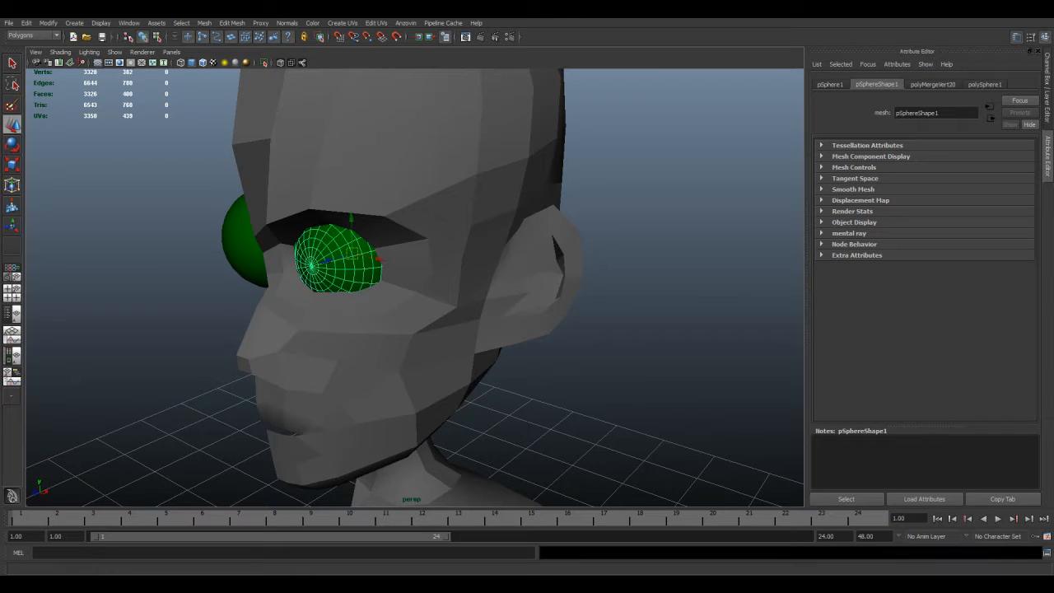
left_click(396, 37)
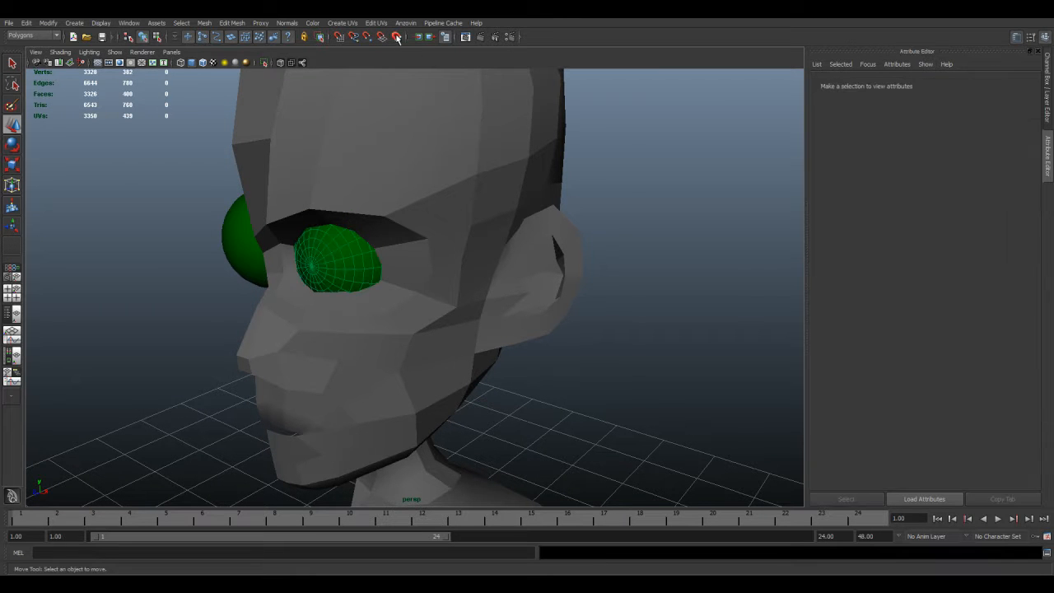
left_click(323, 222)
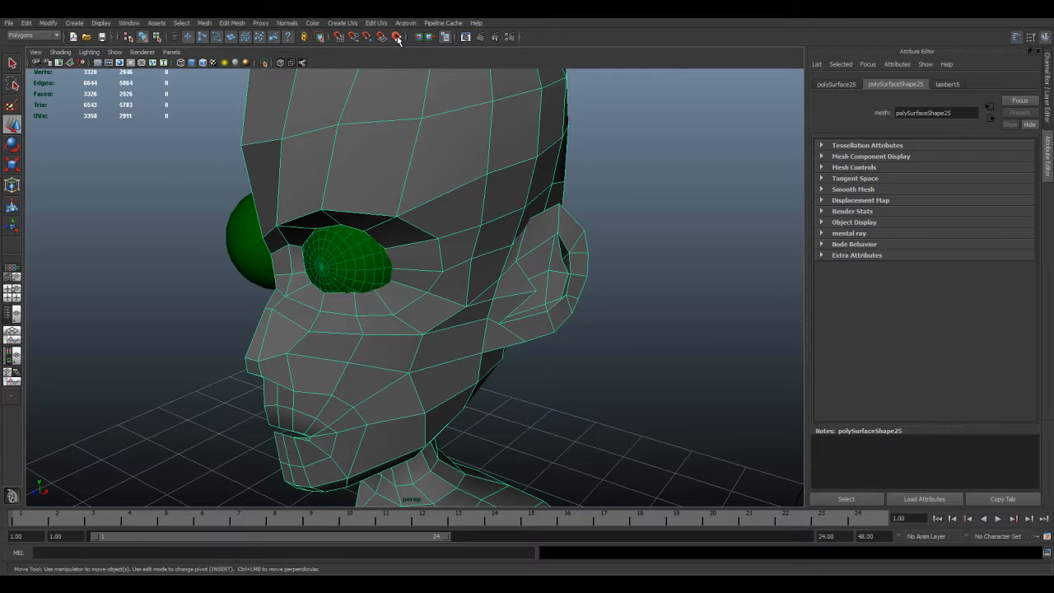
Step: Try to slide the upper-eyelid vertex along the live eyeball surface, and undo the move
right_click_drag(339, 232, 294, 231)
left_click_drag(338, 219, 401, 247)
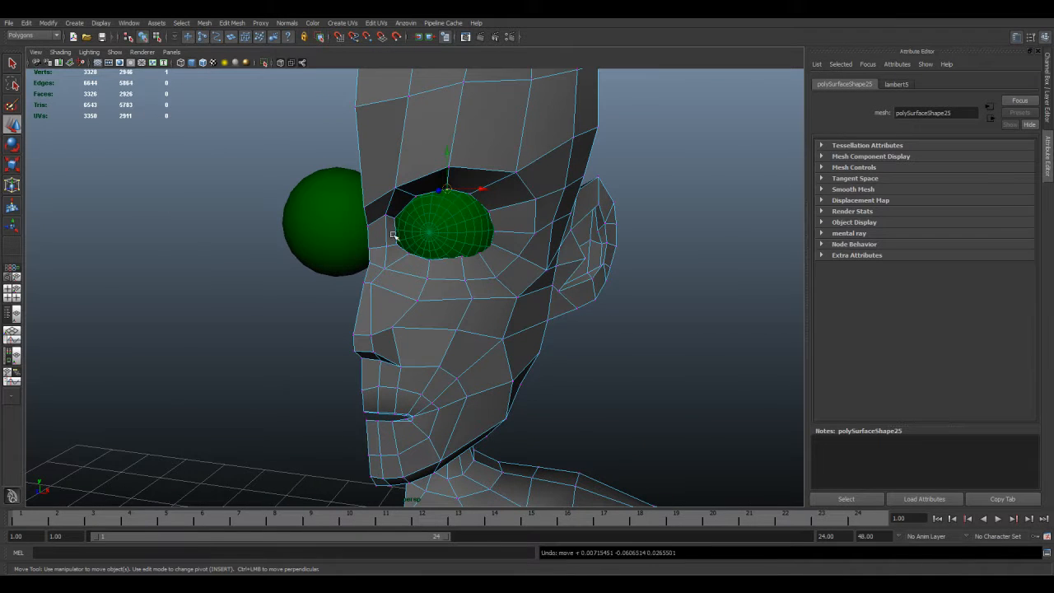
left_click(407, 214)
key("super")
mouse_move(449, 237)
left_mouse_down("alt")
mouse_move(439, 243)
mouse_move(423, 221)
mouse_move(524, 238)
mouse_move(466, 238)
left_mouse_up("alt")
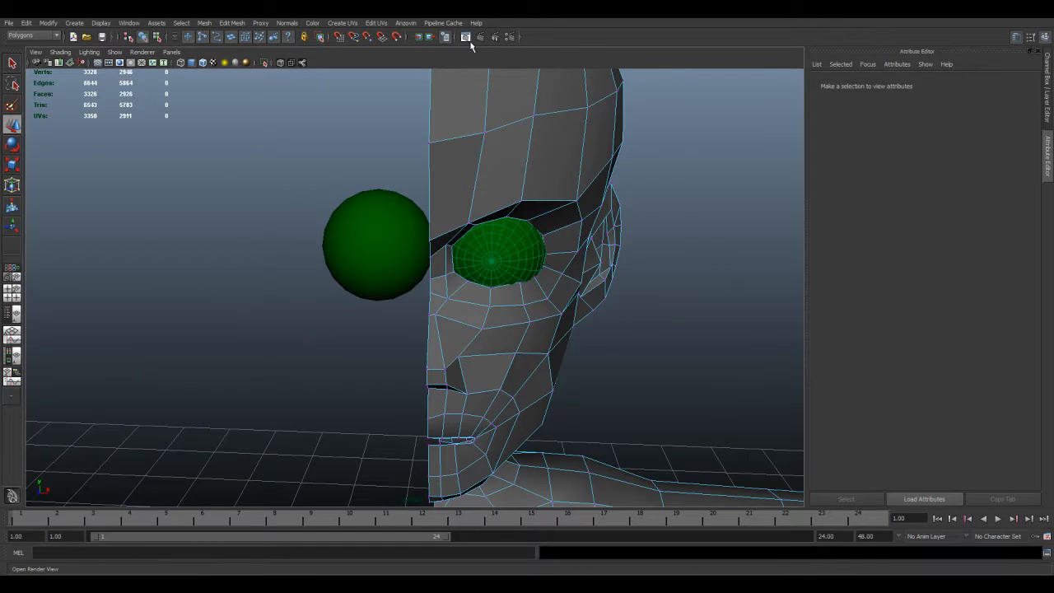
Step: Turn off the live surface on the eyeball and return the body mesh to object mode
left_click(398, 39)
left_click_drag(459, 266, 397, 223, "alt")
right_click_drag(398, 223, 433, 213)
Step: Select the half-body mesh and rename it as guy
scroll(414, 227, "down", 5)
middle_click_drag(412, 278, 400, 200, "alt")
left_click_drag(410, 219, 379, 213, "alt")
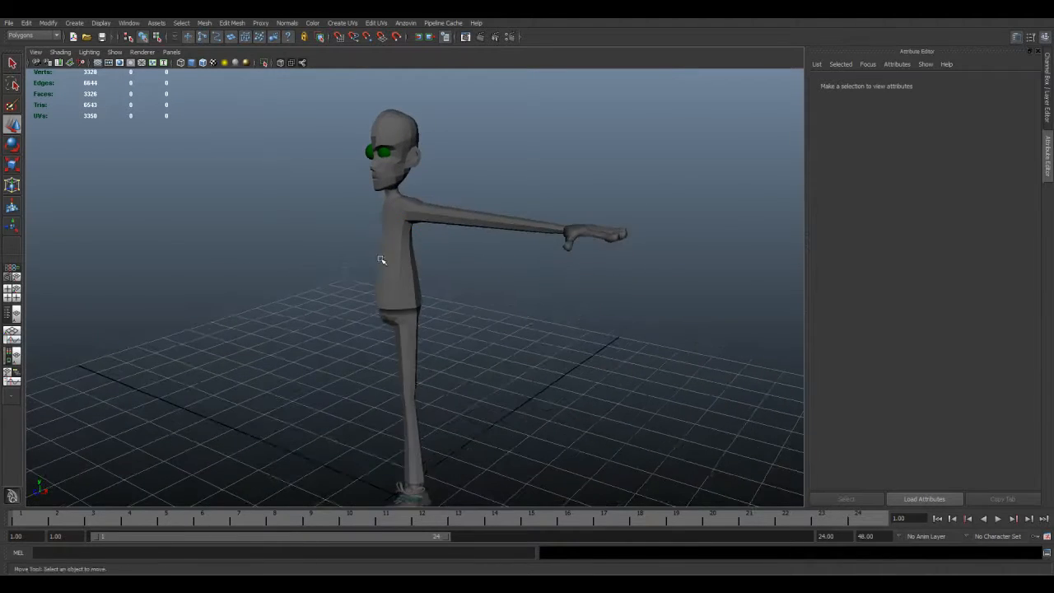
scroll(383, 252, "up", 2)
middle_click_drag(397, 265, 409, 222, "alt")
left_click_drag(444, 262, 450, 284, "alt")
scroll(437, 251, "down", 4)
left_click(411, 271)
middle_click_drag(402, 308, 397, 318, "alt")
left_click(1048, 87)
left_click_drag(601, 280, 579, 294, "alt")
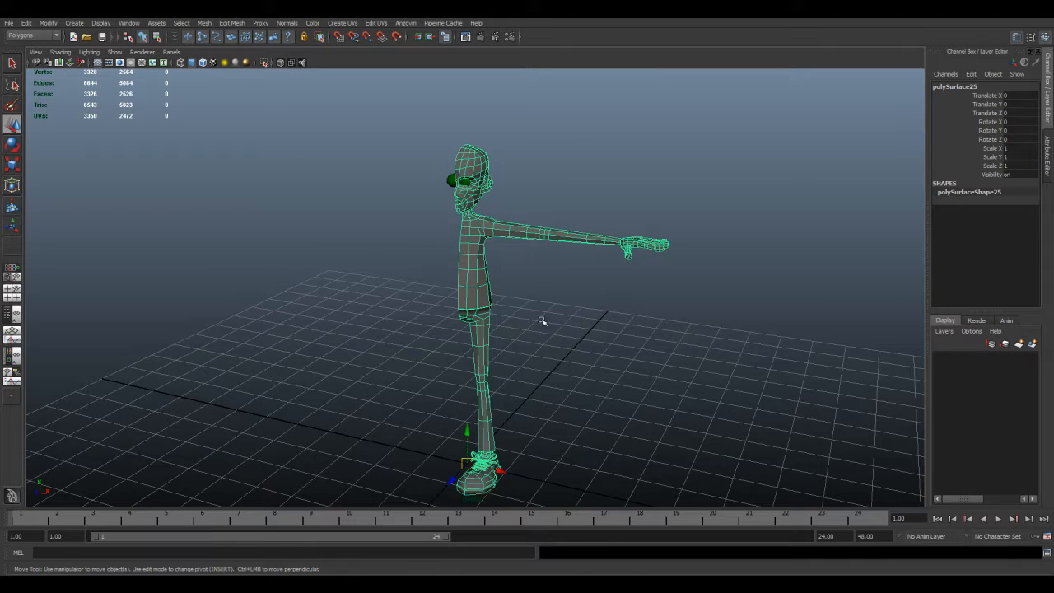
double_click(976, 87)
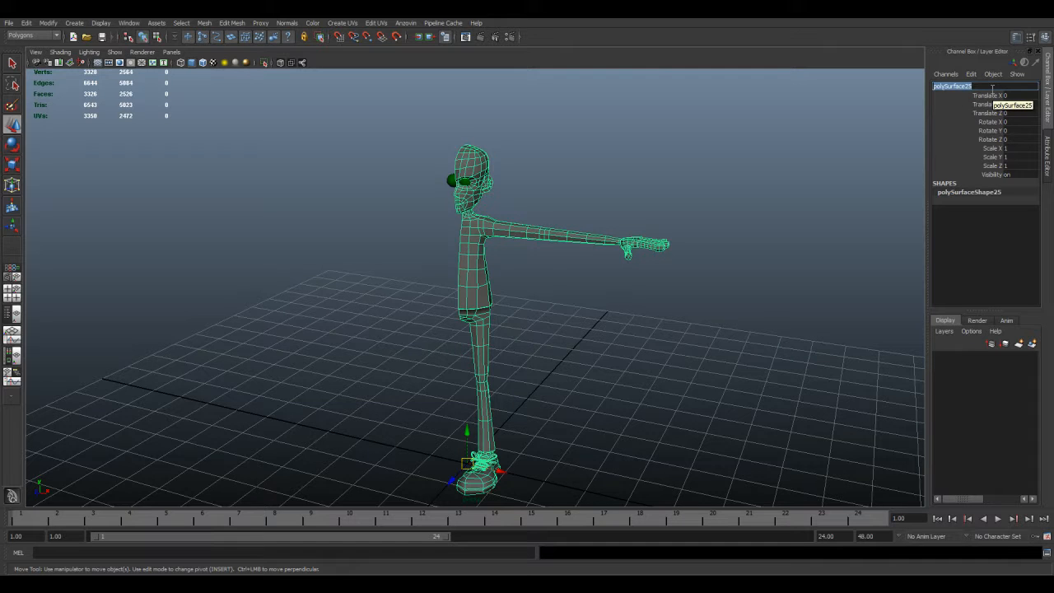
type("guy")
key("Return")
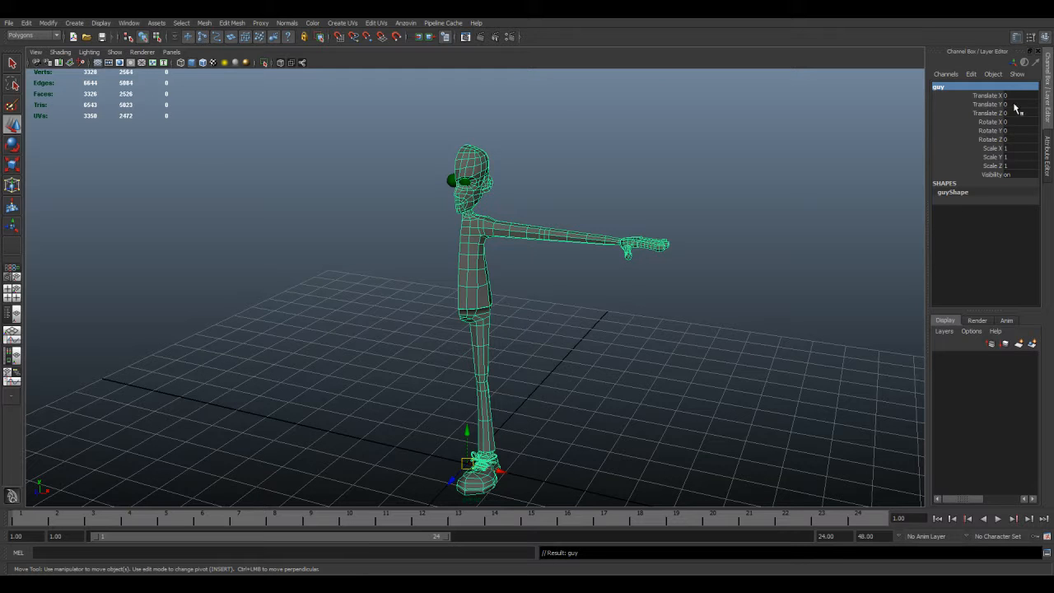
Step: Try to scale the body mesh vertically with the Scale tool, and undo the change
left_click(13, 166)
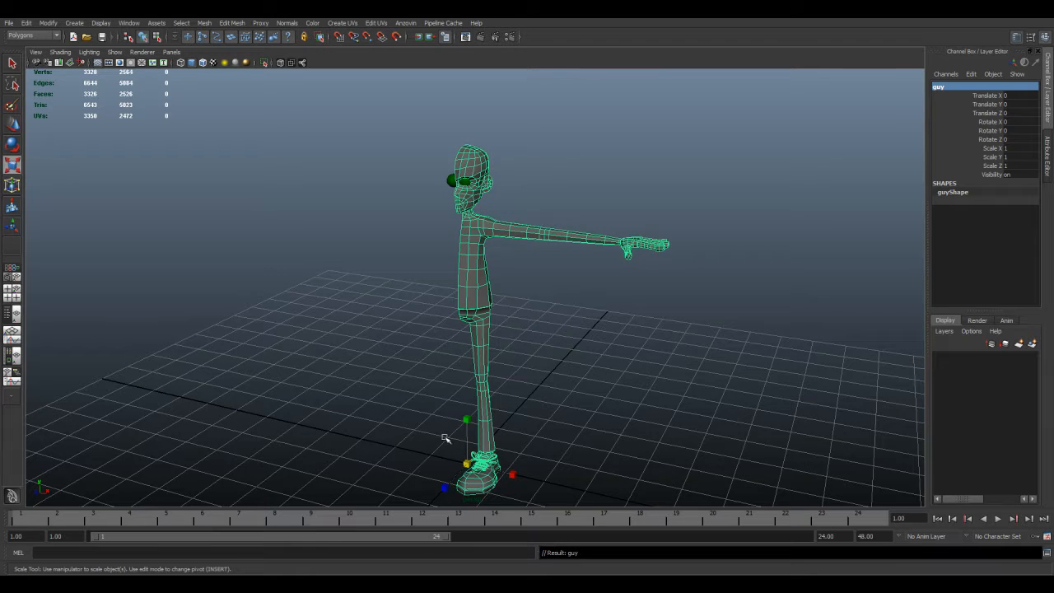
mouse_move(467, 420)
left_mouse_down()
mouse_move(499, 425)
mouse_move(466, 426)
mouse_move(476, 425)
left_mouse_up()
key("ctrl+z")
Step: Try selecting the arm and hand faces in face mode, and return to object mode
left_click_drag(551, 211, 600, 244, "alt")
right_click_drag(601, 244, 602, 271)
left_click_drag(700, 223, 576, 331, "alt")
left_click(595, 258)
left_click_drag(596, 261, 557, 302, "alt")
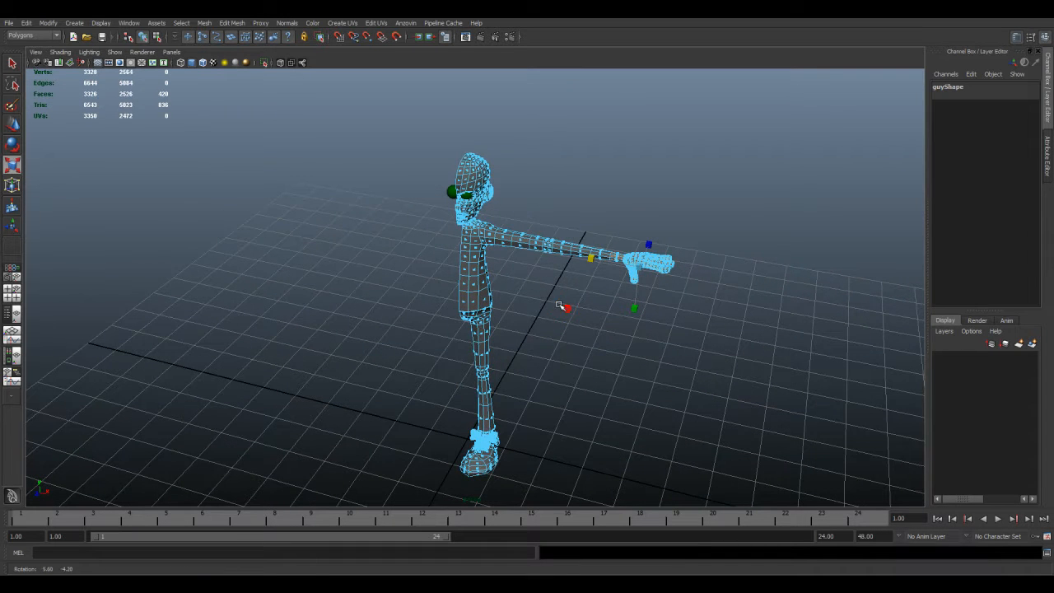
right_click_drag(512, 245, 557, 231)
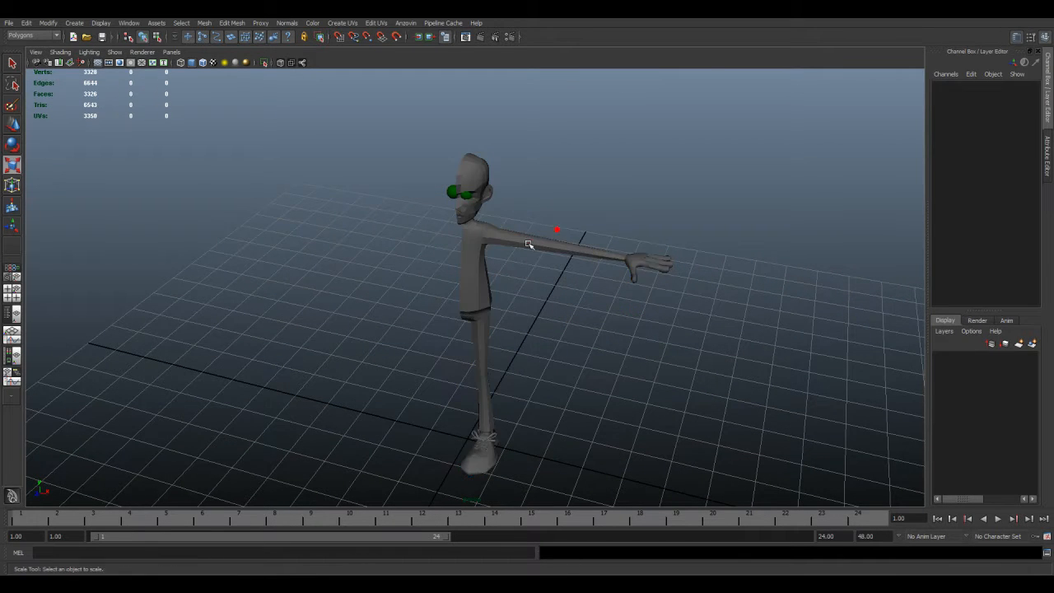
Step: Select a group of faces on the character's upper body in face mode and Extrude them
left_click(530, 243)
left_click_drag(572, 345, 500, 280, "alt")
middle_click_drag(500, 280, 499, 266, "alt")
right_click_drag(475, 265, 479, 293)
left_click_drag(439, 239, 504, 265)
right_click_drag(510, 284, 578, 256, "alt")
left_click(580, 254)
left_click_drag(337, 197, 554, 292)
right_click_drag(554, 292, 590, 283, "alt")
key("space")
left_click_drag(538, 300, 566, 252)
left_click_drag(386, 296, 362, 294, "alt")
left_click_drag(575, 287, 447, 277, "alt")
left_click(518, 285)
right_click_drag(527, 284, 482, 285, "alt")
middle_click_drag(483, 285, 452, 344, "alt")
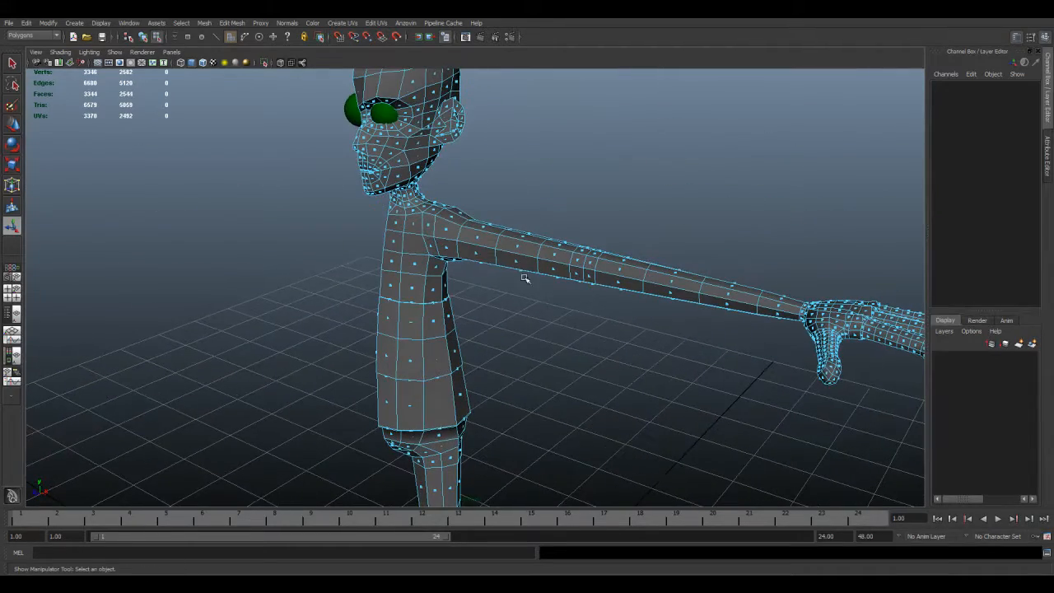
Step: Return to object mode and select the guy mesh to check its construction history in the Channel Box
right_click_drag(480, 245, 518, 231)
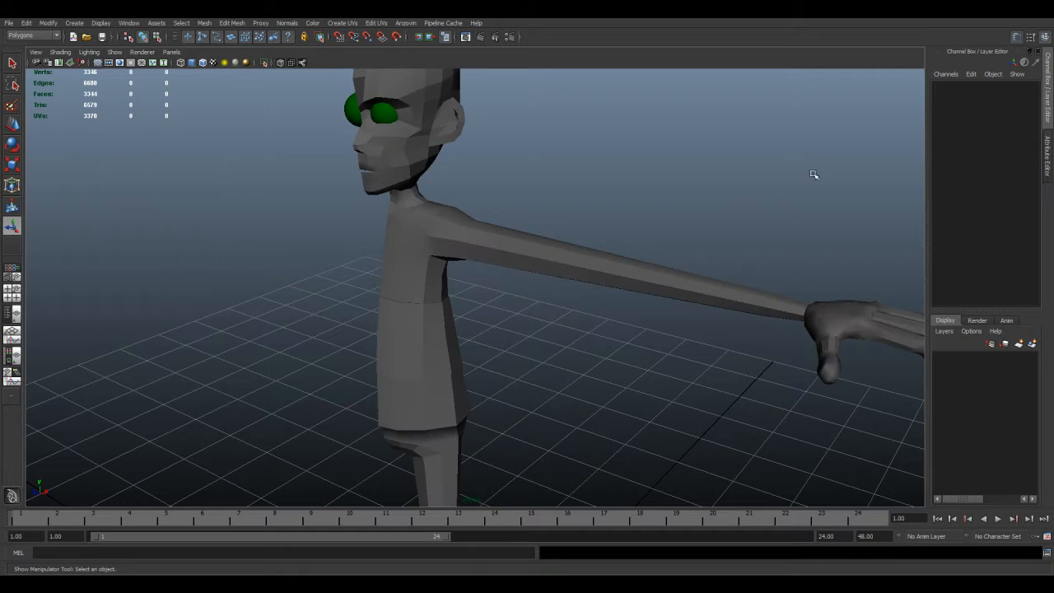
left_click(1046, 113)
left_click(1048, 146)
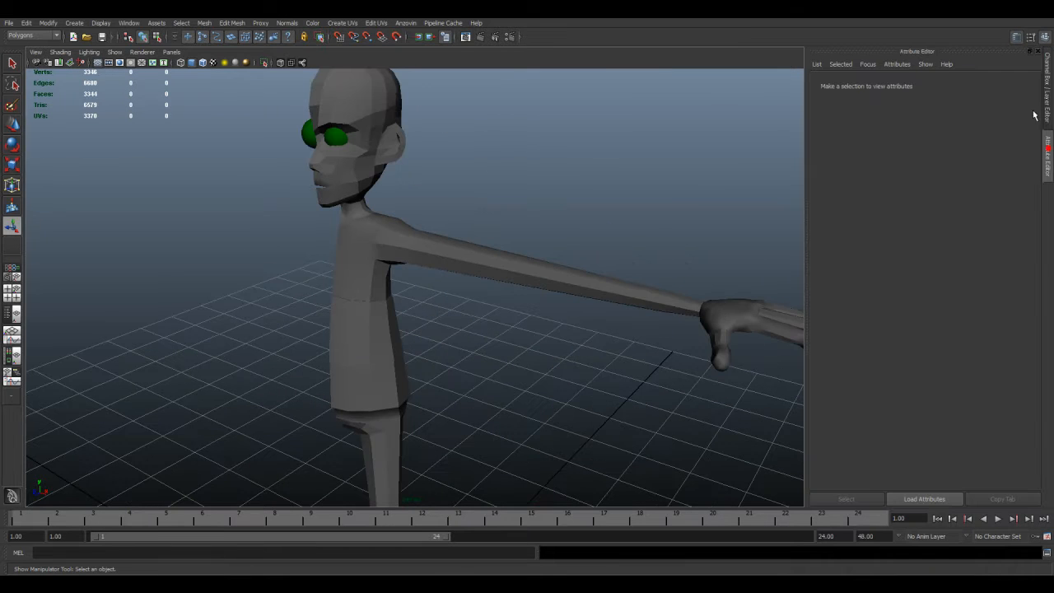
left_click(540, 281)
left_click(1048, 107)
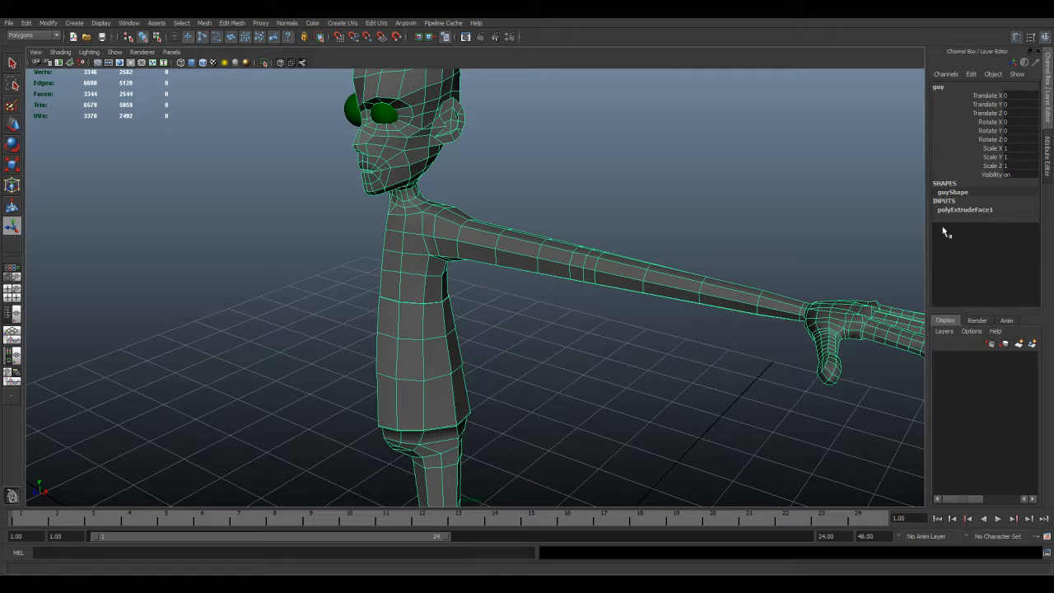
Step: Undo the face extrusion, return to object mode and reselect the guy mesh
middle_click_drag(483, 298, 466, 284, "alt")
key("ctrl+z")
key("ctrl+z")
key("ctrl+z")
key("ctrl+z")
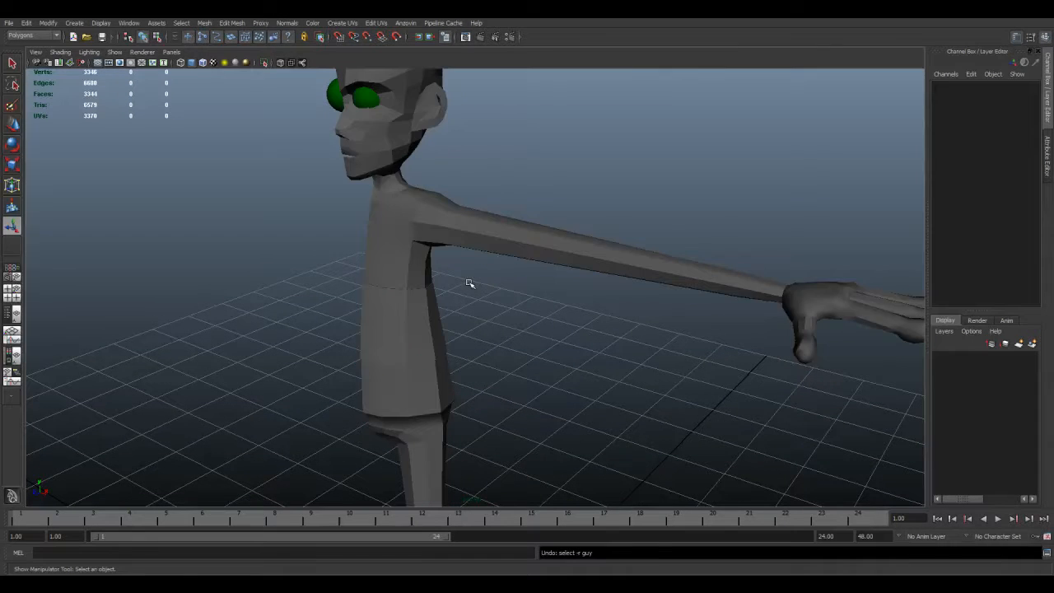
key("ctrl+z")
key("ctrl+z")
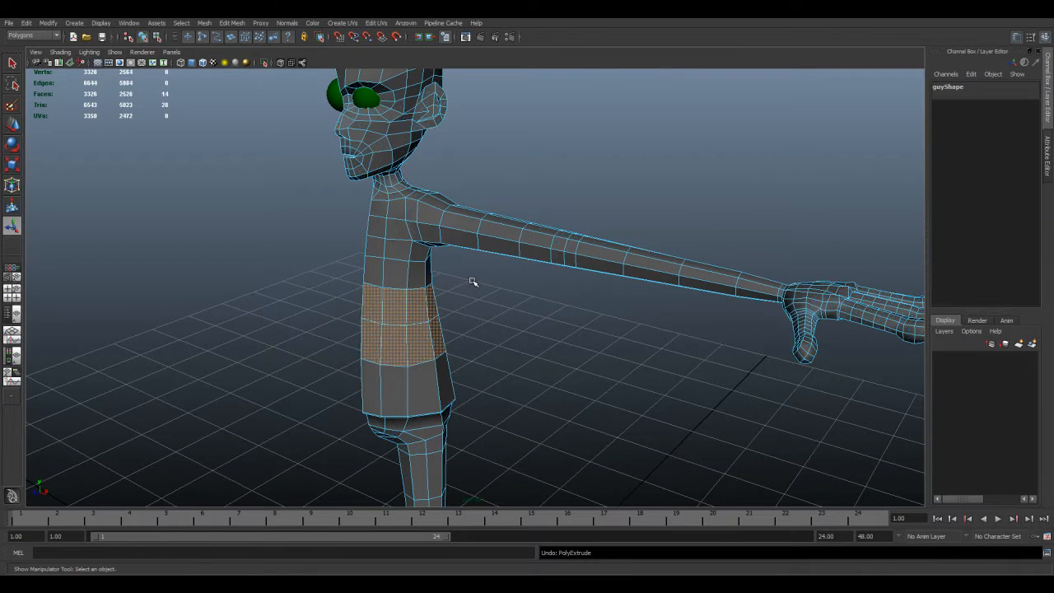
mouse_move(452, 308)
left_mouse_down("alt")
mouse_move(423, 301)
mouse_move(455, 300)
left_mouse_up("alt")
right_click_drag(417, 236, 444, 228)
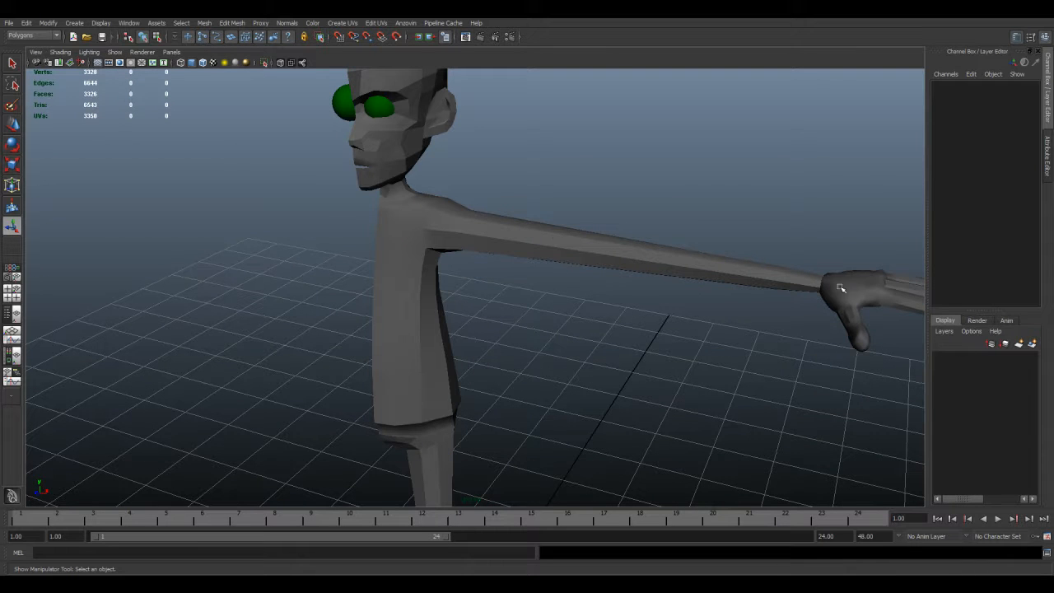
left_click(546, 216)
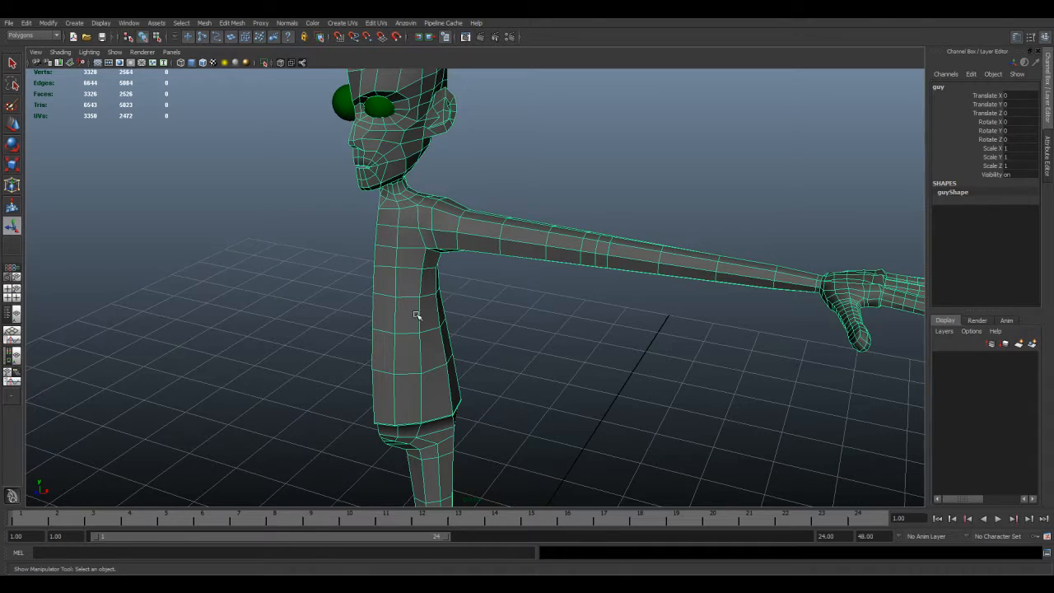
Step: Freeze the transformations of the selected guy mesh
middle_click_drag(429, 315, 381, 327, "alt")
scroll(381, 327, "down", 5)
middle_click_drag(449, 336, 448, 269, "alt")
scroll(460, 318, "down", 3)
left_click_drag(448, 269, 471, 302, "alt")
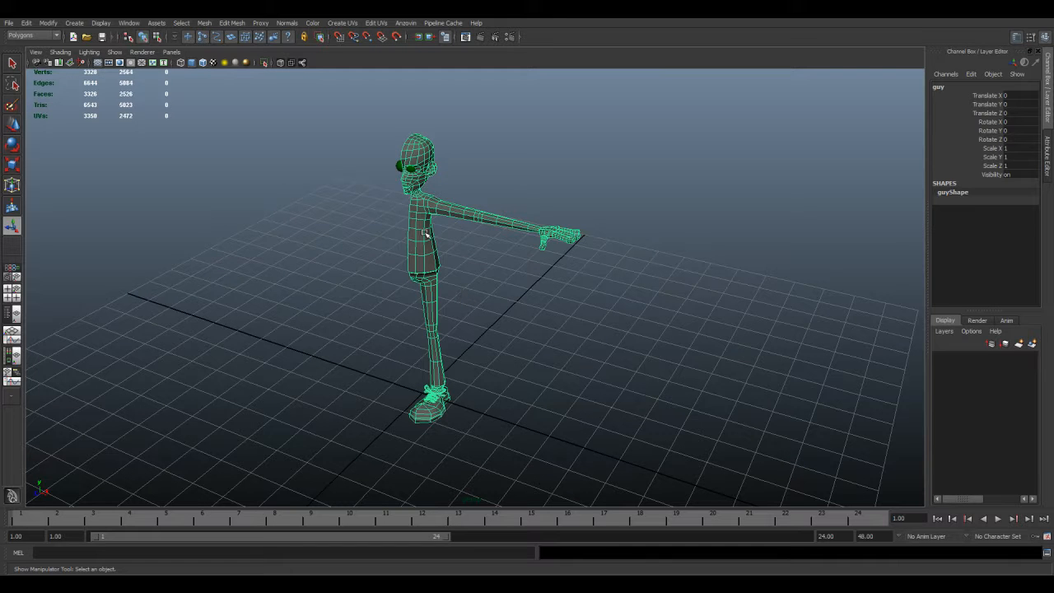
left_click(51, 24)
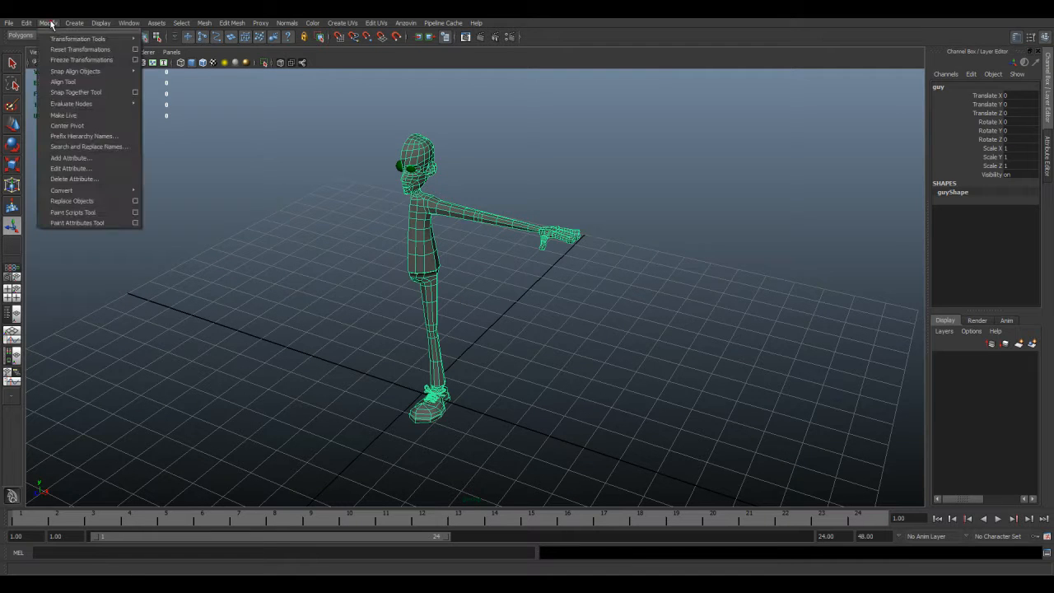
left_click(89, 62)
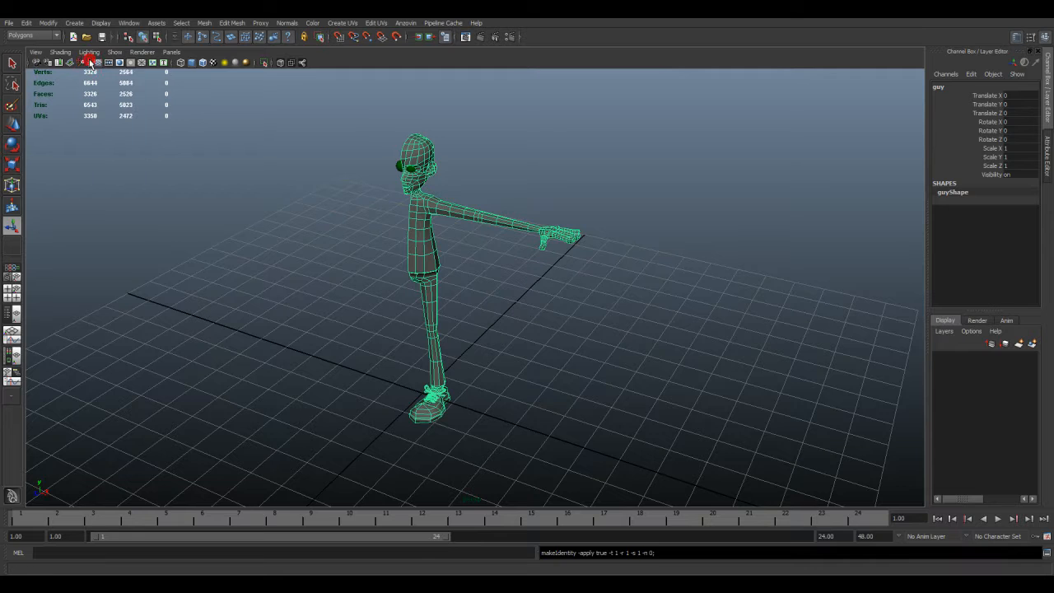
left_click_drag(367, 258, 382, 261, "alt")
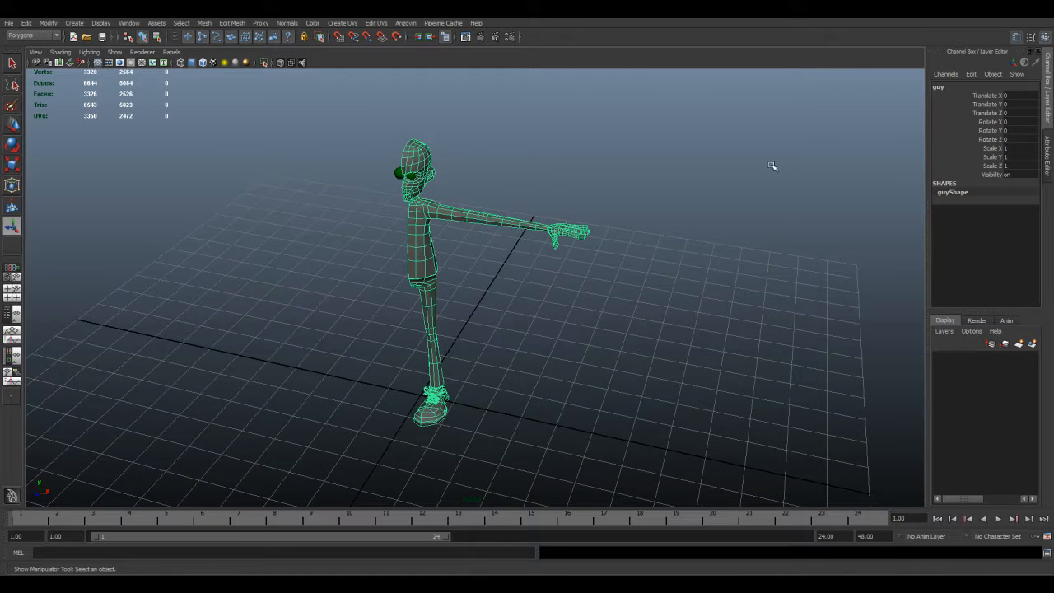
Step: Reset the transformations of the guy mesh, keeping it selected in object mode
left_click(50, 24)
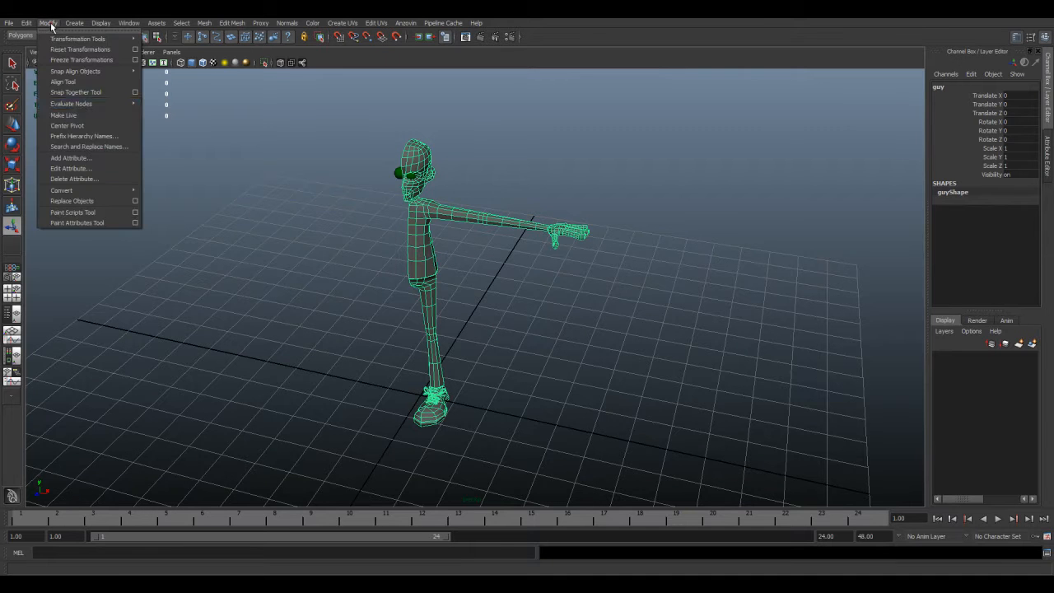
left_click(121, 50)
right_click_drag(422, 231, 449, 222)
left_click_drag(419, 339, 430, 306, "alt")
right_click(417, 251)
right_click_drag(417, 252, 445, 236)
left_click_drag(436, 237, 390, 258, "alt")
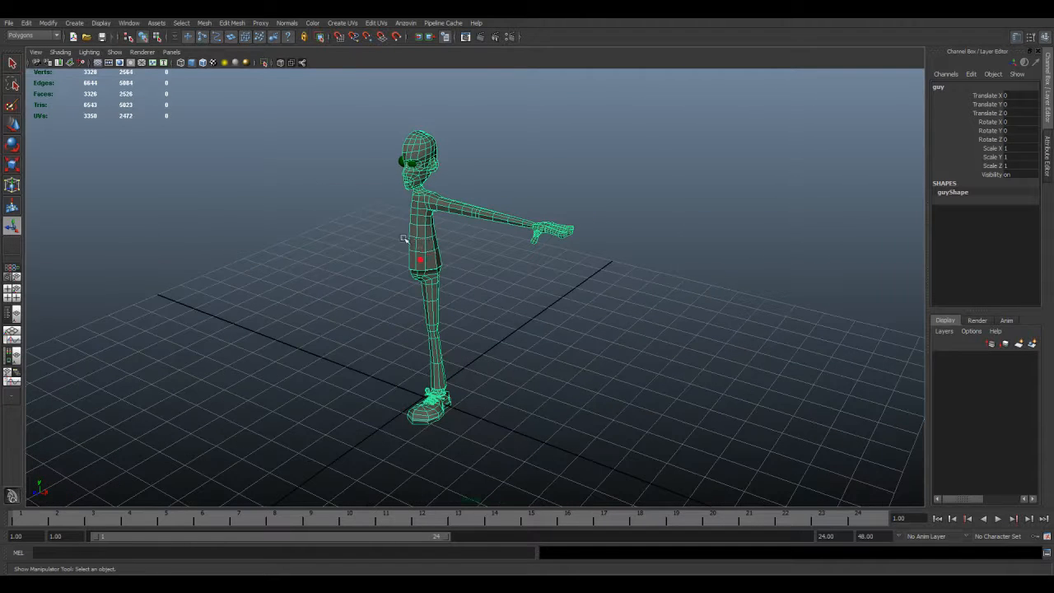
Step: Display the mesh's pivot with the Rotate and Move tools and examine its position relative to the world origin
key("e")
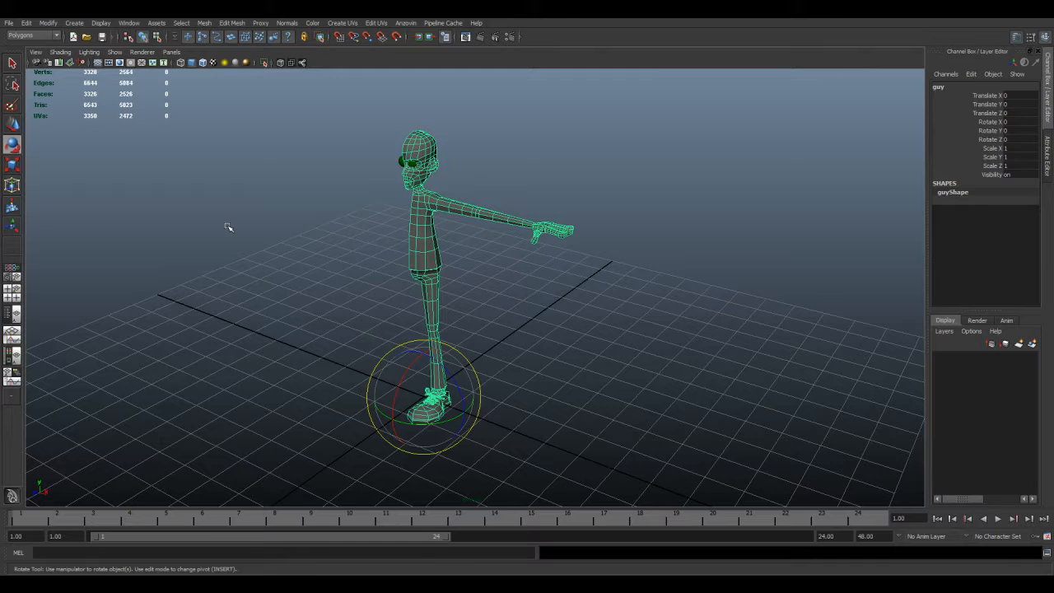
left_click(15, 126)
left_click_drag(406, 381, 422, 394, "alt")
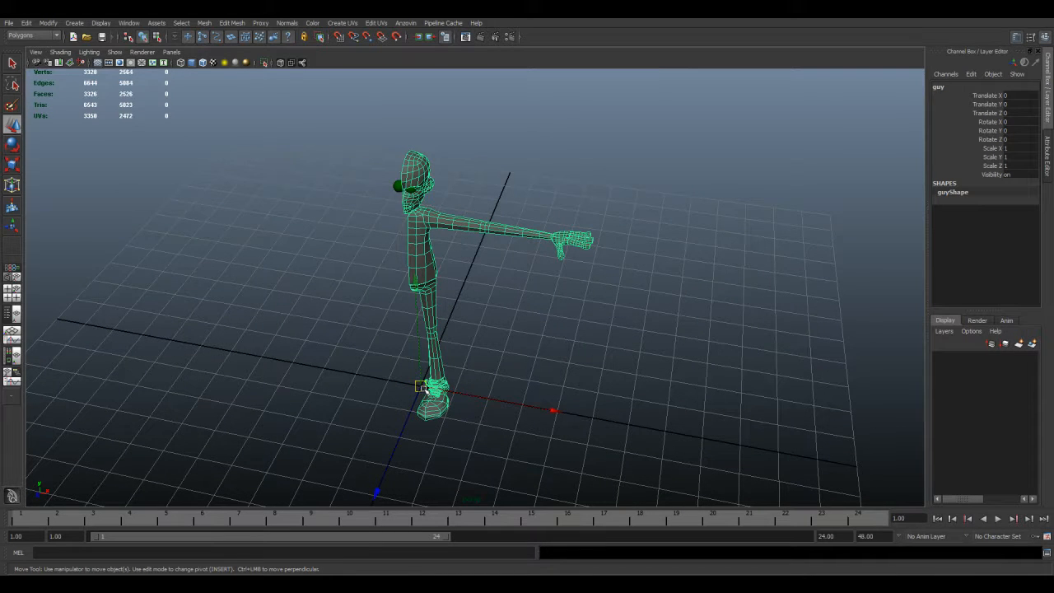
mouse_move(445, 349)
left_mouse_down("alt")
mouse_move(390, 336)
mouse_move(427, 347)
left_mouse_up("alt")
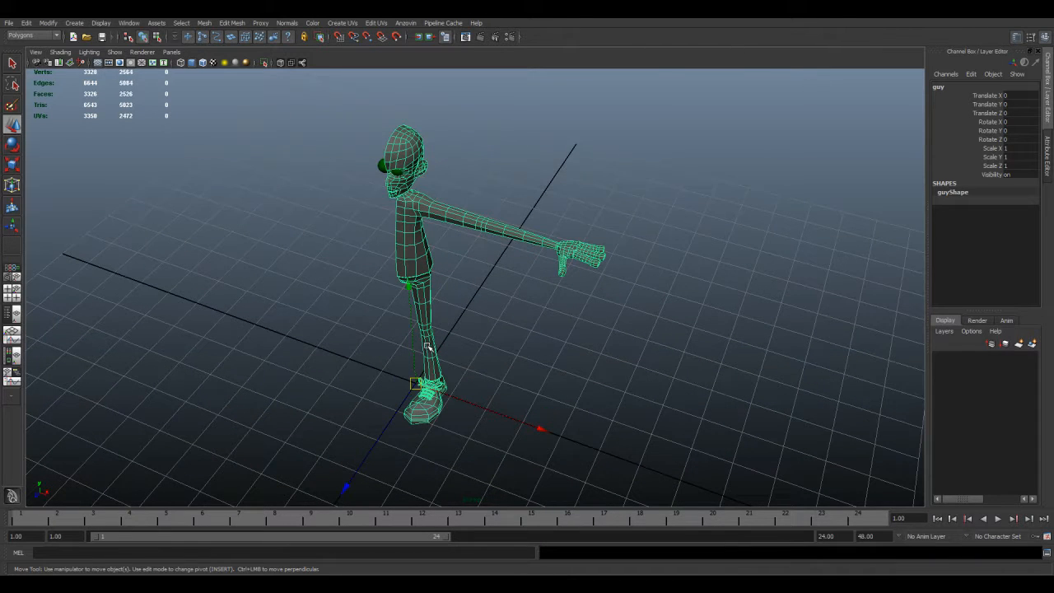
left_click_drag(421, 395, 415, 387, "alt")
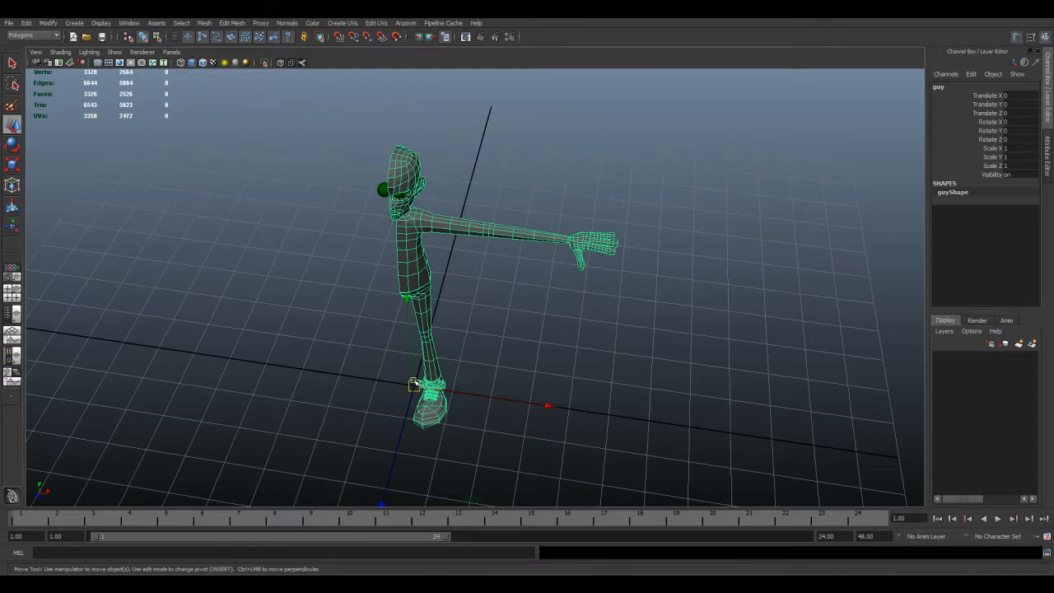
Step: Shift the mesh's pivot slightly along the X axis in pivot edit mode and reselect the mesh
key("Insert")
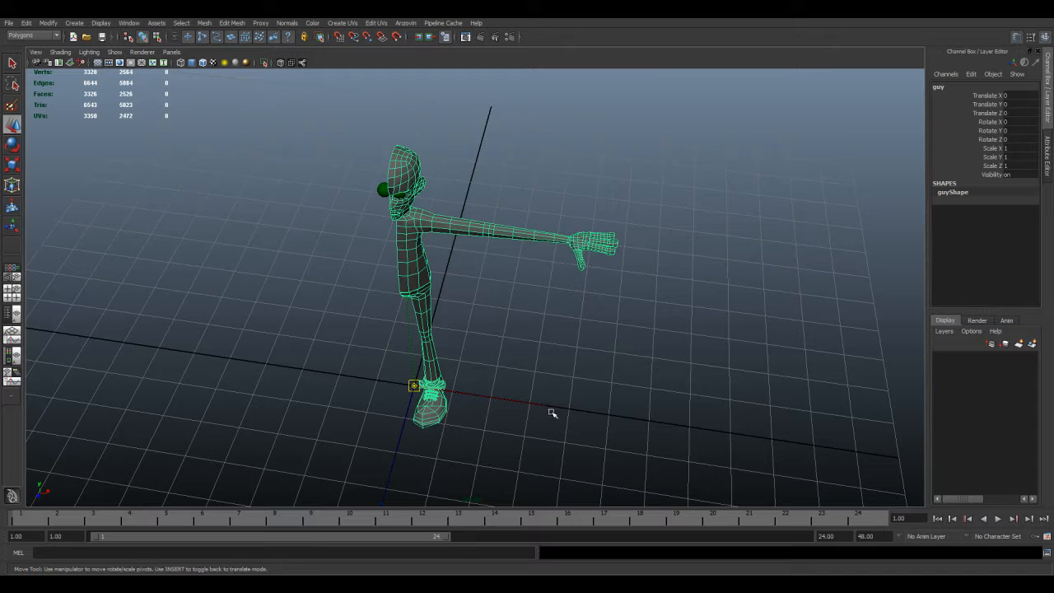
left_click_drag(536, 406, 543, 406)
key("Insert")
left_click(493, 330)
left_click(421, 294)
Step: Try duplicating the mesh and scaling the copy along X to mirror it, and undo the attempt
left_click_drag(402, 359, 416, 338, "alt")
key("ctrl+d")
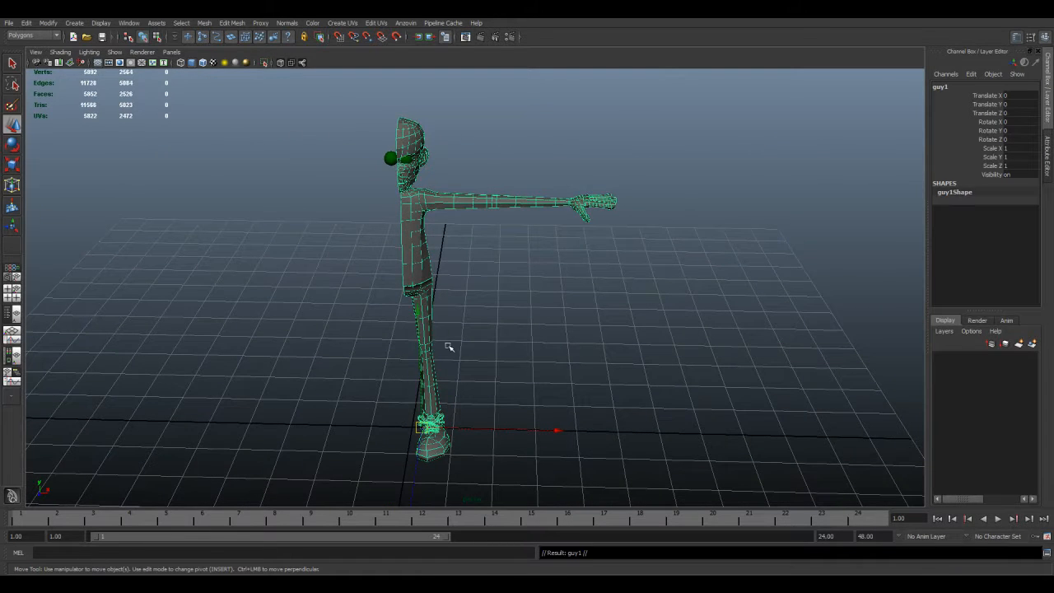
left_click(12, 167)
left_click_drag(618, 432, 236, 432)
key("ctrl+z")
key("ctrl+z")
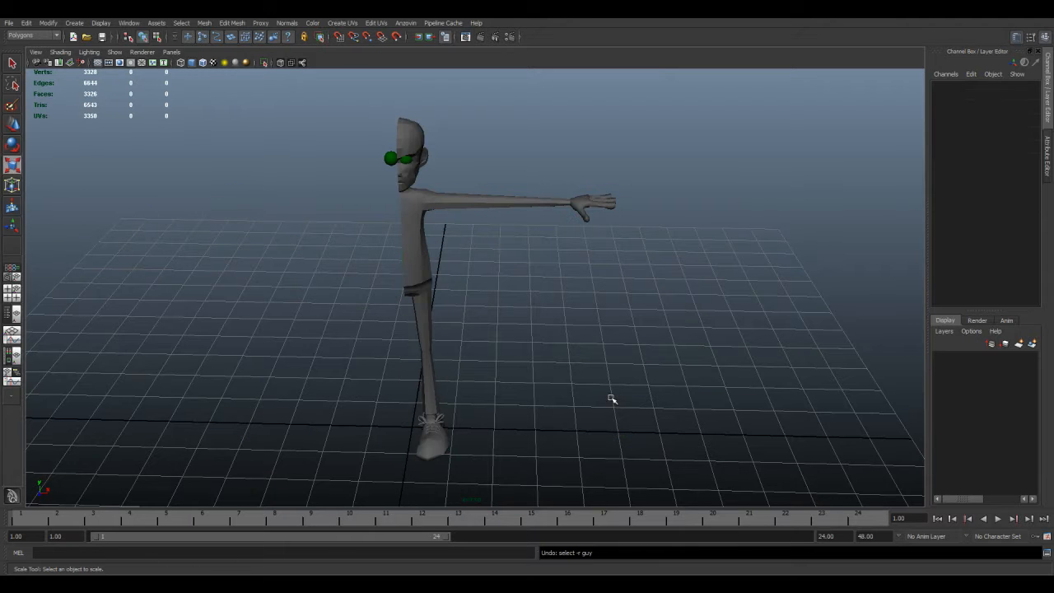
Step: Reselect the guy mesh and apply Freeze Transformations to bring its pivot back to the world origin
left_click(419, 310)
left_click_drag(542, 335, 558, 362, "alt")
left_click(52, 24)
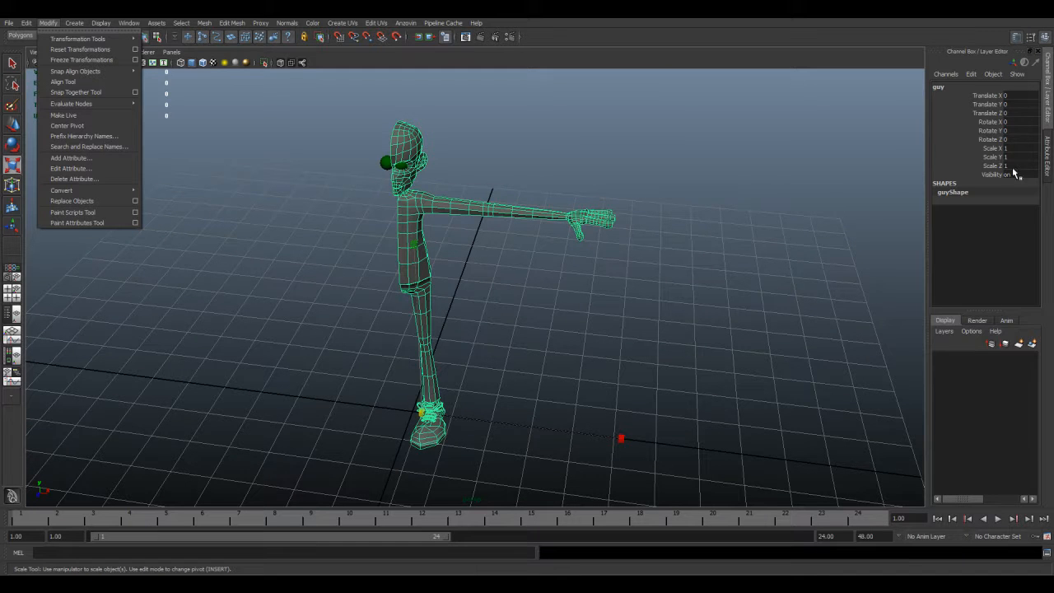
left_click(83, 60)
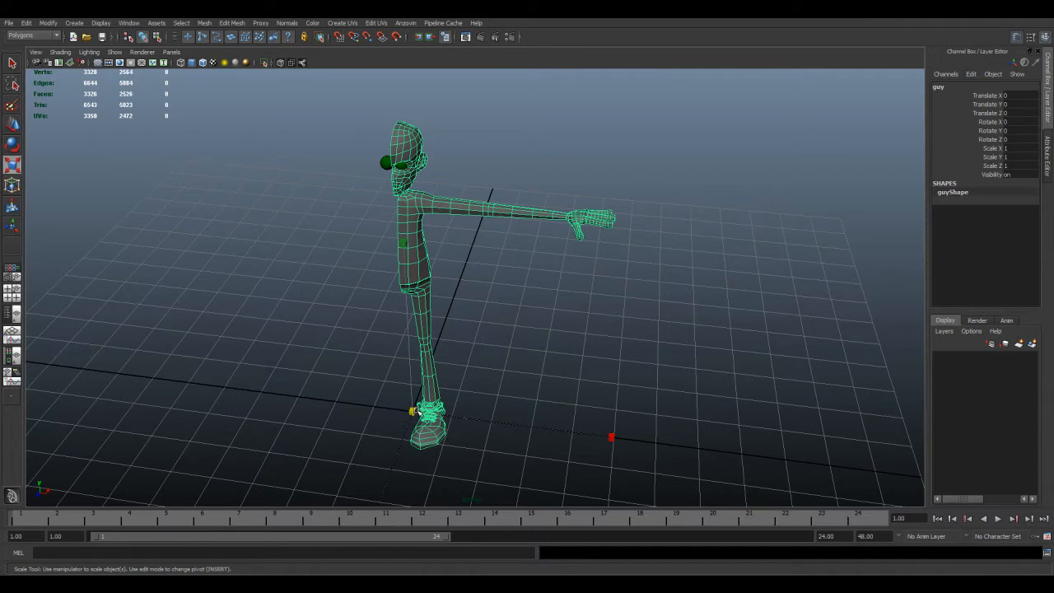
left_click_drag(368, 406, 354, 407, "alt")
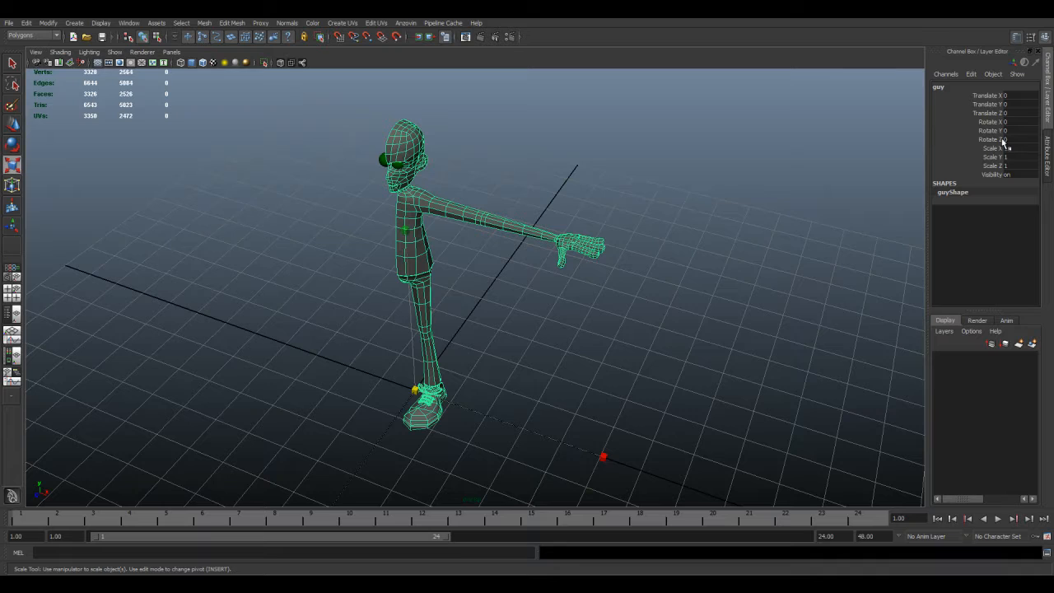
Step: Examine the mesh's open centre edge in the front view, from the torso up to the head
left_click_drag(439, 276, 470, 237, "alt")
middle_click_drag(470, 237, 394, 227, "alt")
left_click_drag(394, 227, 440, 294, "alt")
right_click_drag(439, 294, 441, 241, "alt")
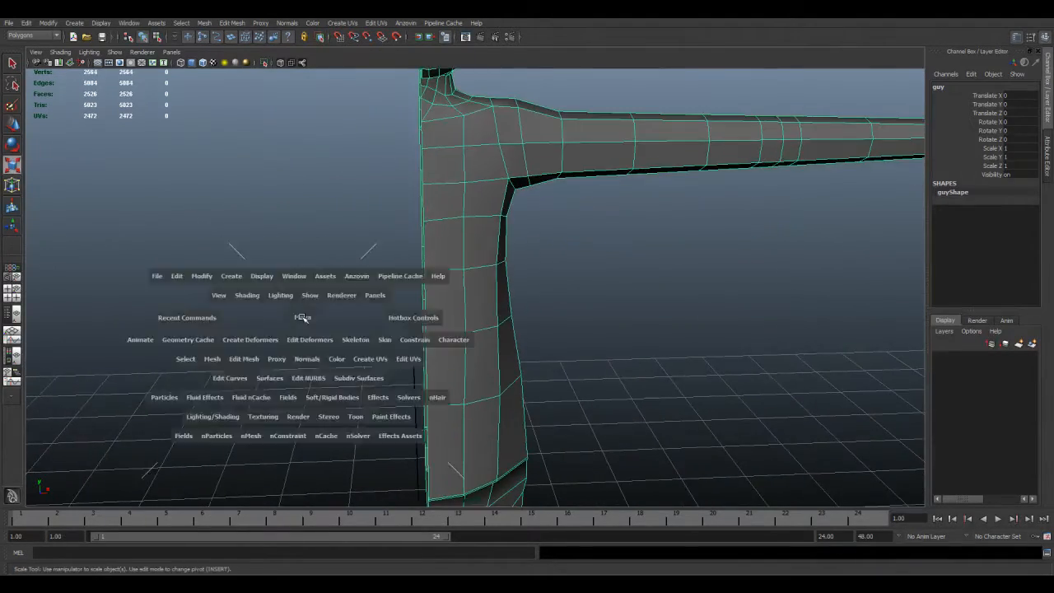
key("space")
key("space")
scroll(510, 288, "up", 6)
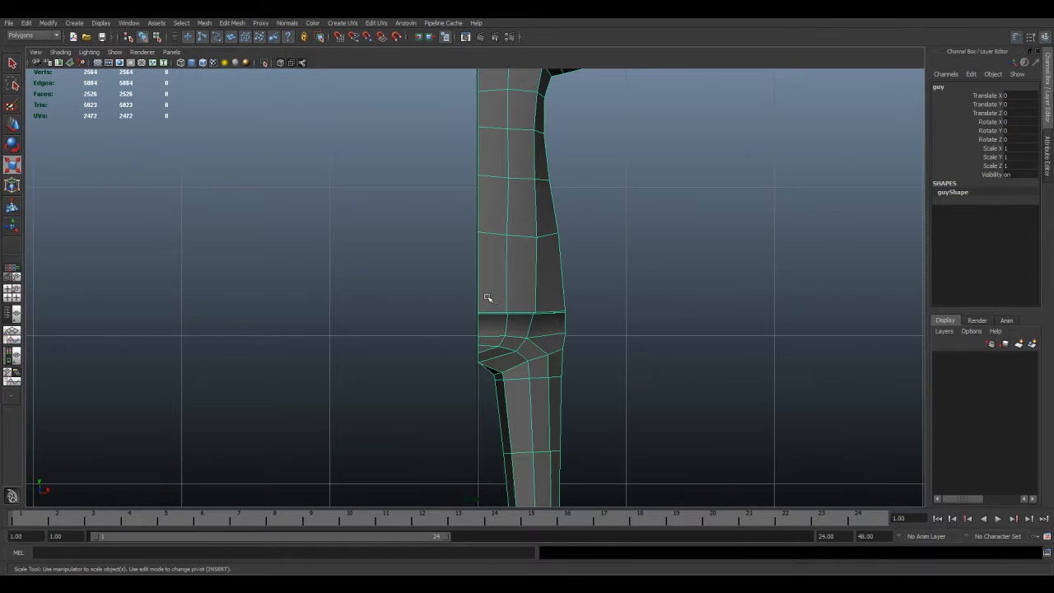
scroll(490, 287, "up", 1)
middle_click_drag(496, 236, 469, 403, "alt")
middle_click_drag(502, 172, 493, 402, "alt")
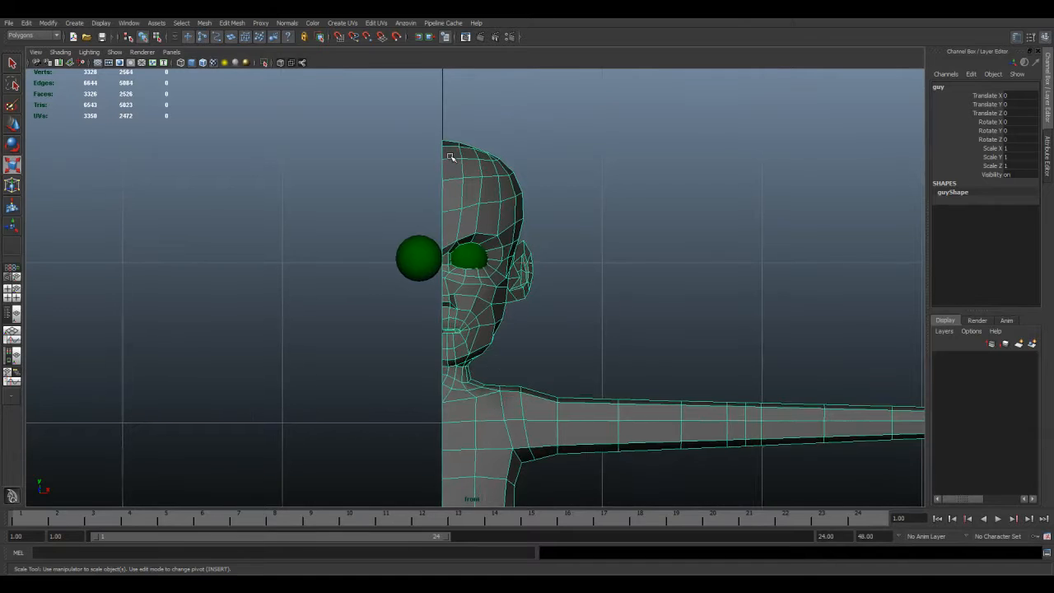
scroll(445, 193, "up", 5)
middle_click_drag(437, 177, 448, 315, "alt")
key("r")
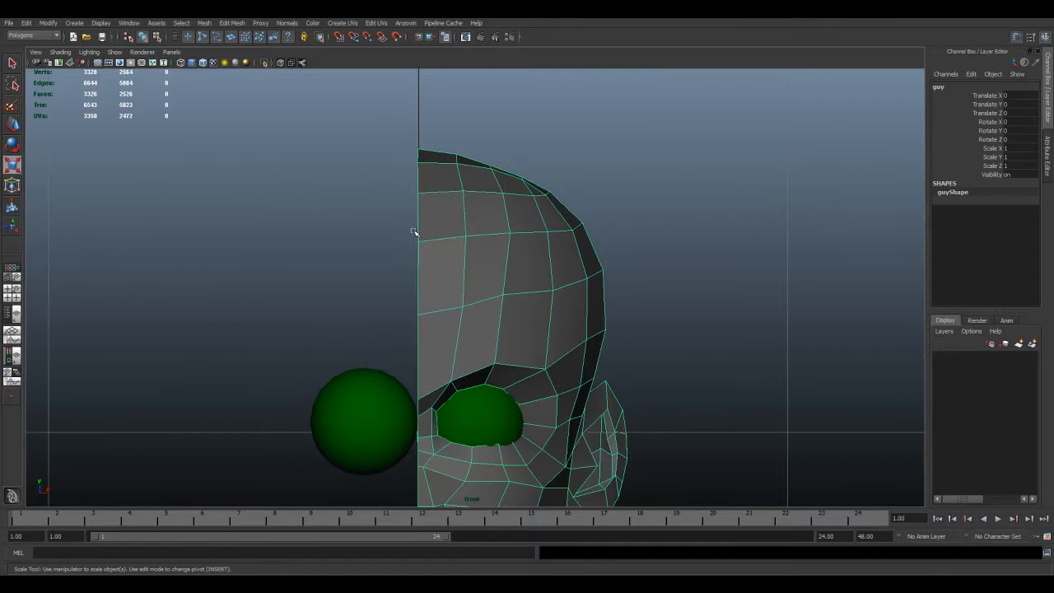
Step: Select vertices along the head's centre edge in vertex mode to check their alignment with the centre line
right_click_drag(418, 240, 362, 238)
left_click_drag(391, 223, 435, 264)
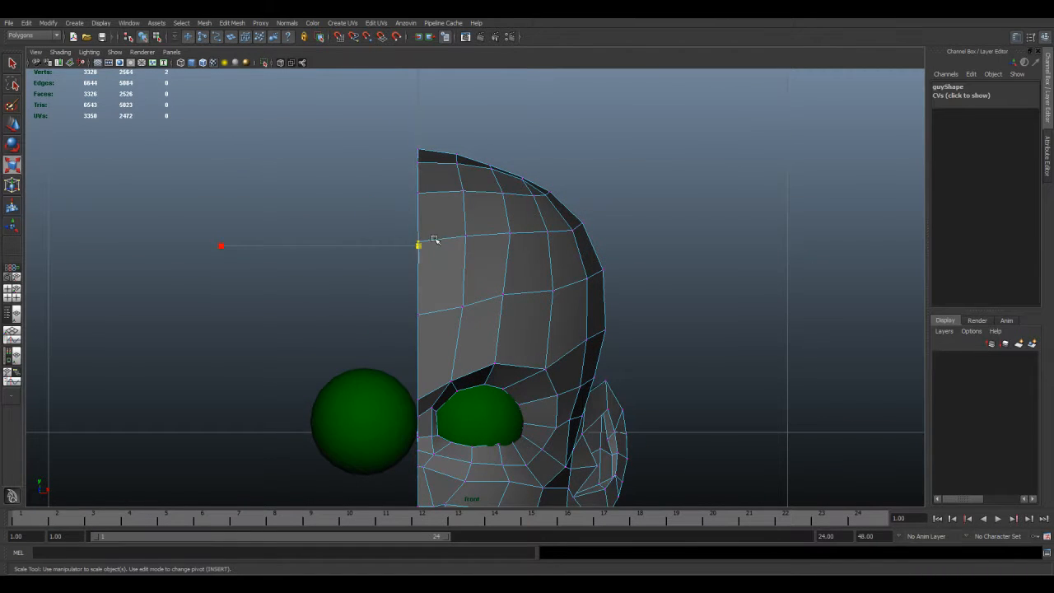
scroll(430, 242, "up", 3)
scroll(428, 242, "up", 3)
middle_click_drag(365, 158, 410, 304, "alt")
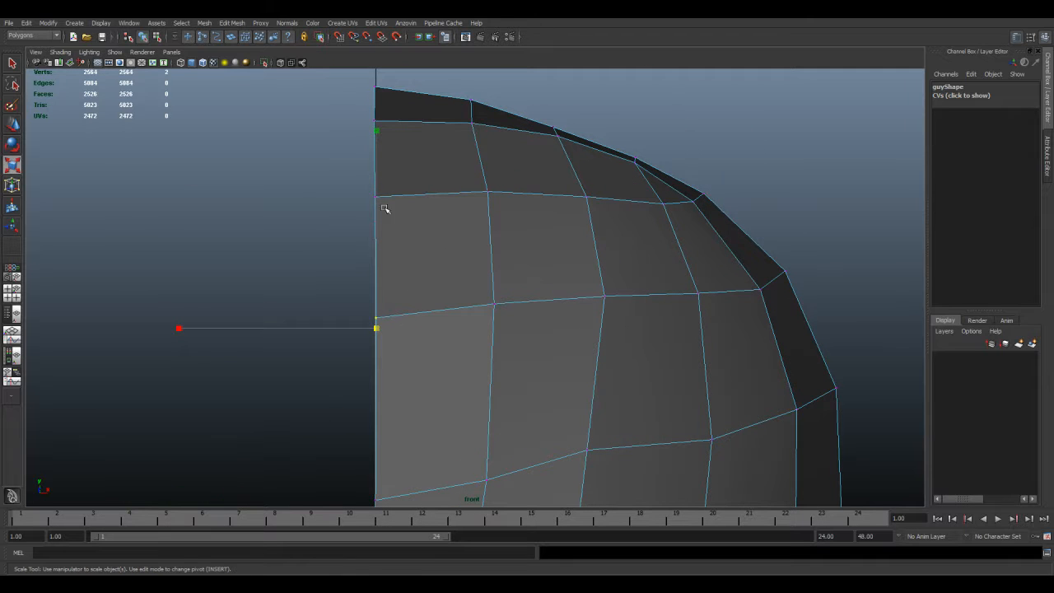
left_click_drag(366, 78, 382, 96)
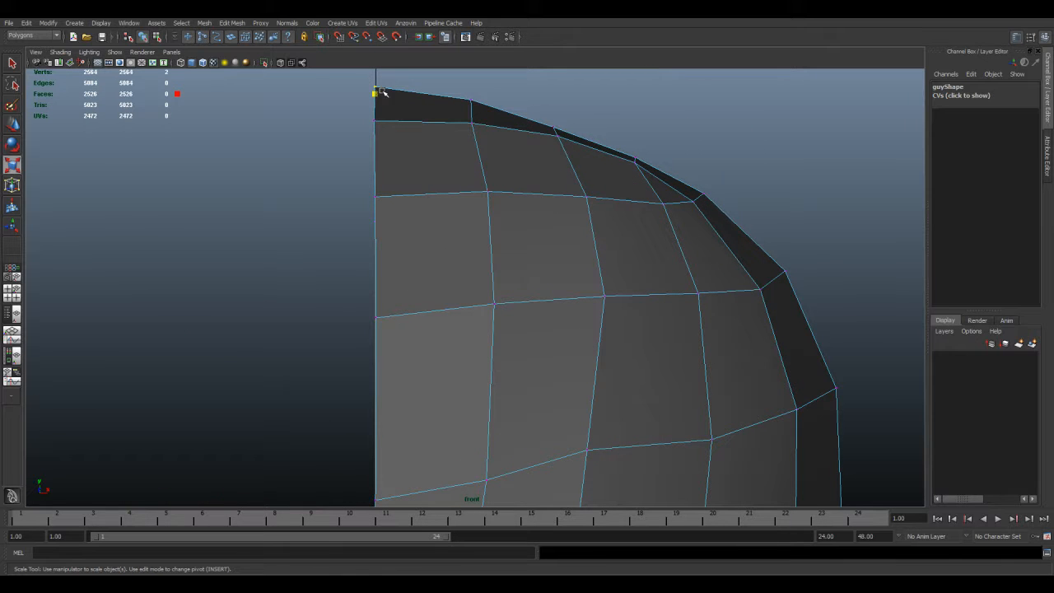
left_click_drag(354, 176, 390, 228)
left_click(373, 90)
Step: Select the off-centre vertex just below the crown and inspect the centre edge in wireframe display
scroll(375, 103, "up", 5)
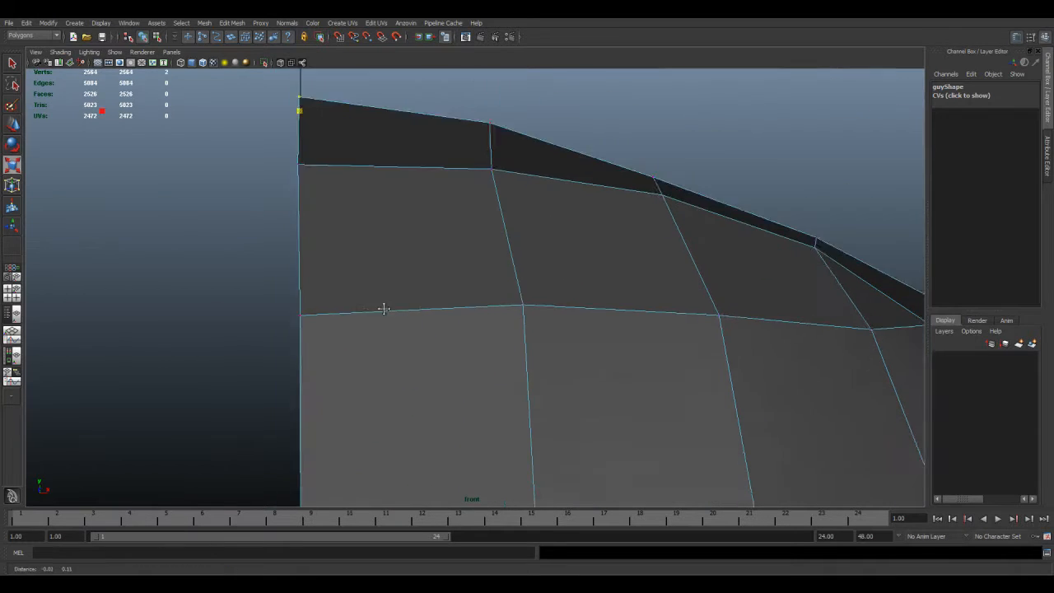
middle_click_drag(383, 309, 423, 395, "alt")
scroll(336, 211, "up", 3)
middle_click_drag(277, 142, 308, 154, "alt")
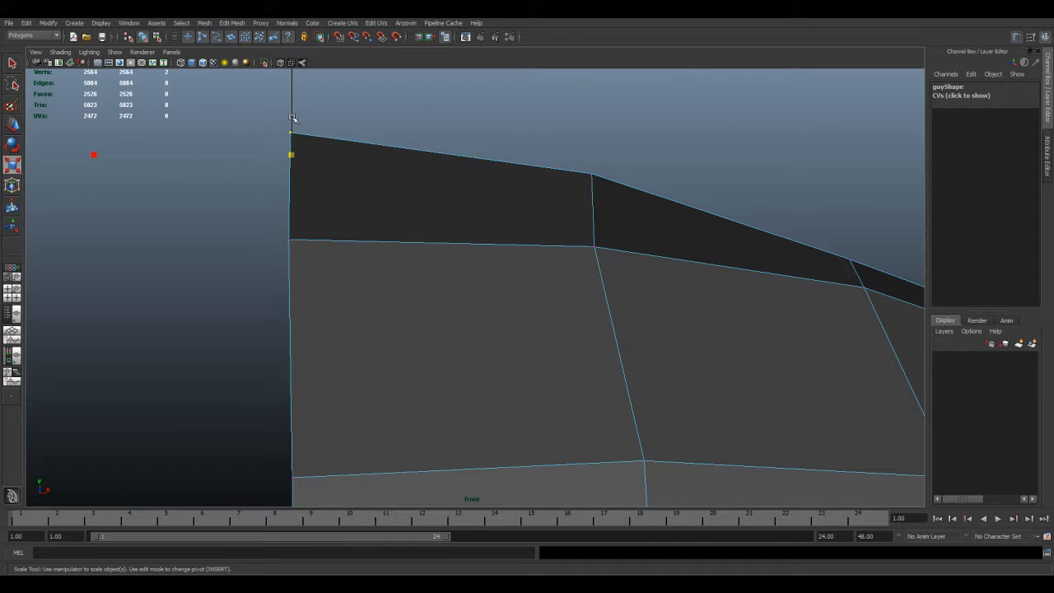
left_click_drag(279, 208, 332, 282)
key("4")
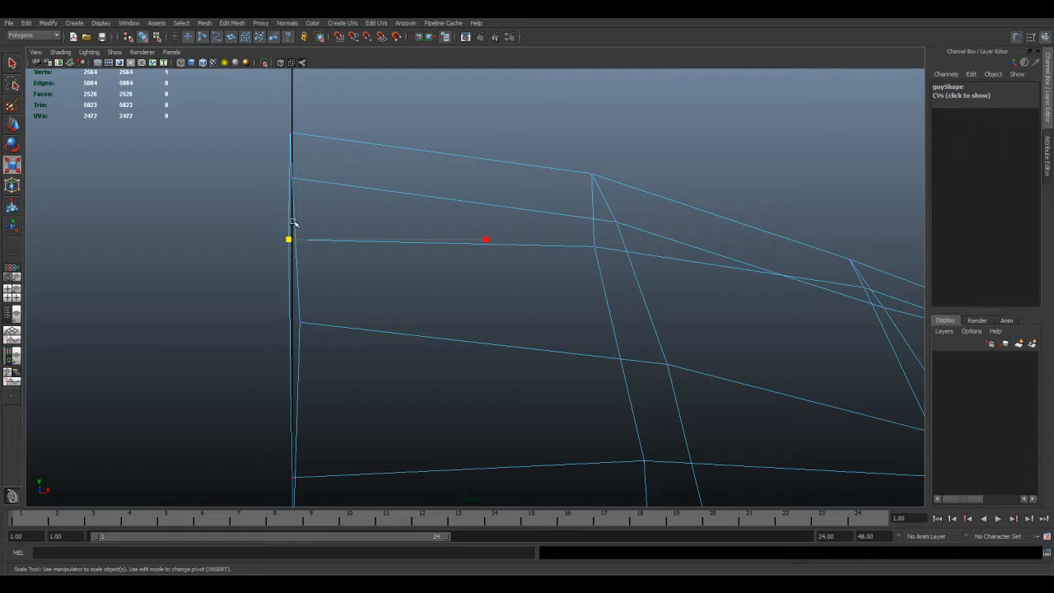
Step: Leave the single-vertex selection and select all vertices along the guy mesh's open centre edge in vertex mode
key("f")
middle_click_drag(463, 310, 416, 178, "alt")
right_click_drag(423, 226, 450, 210)
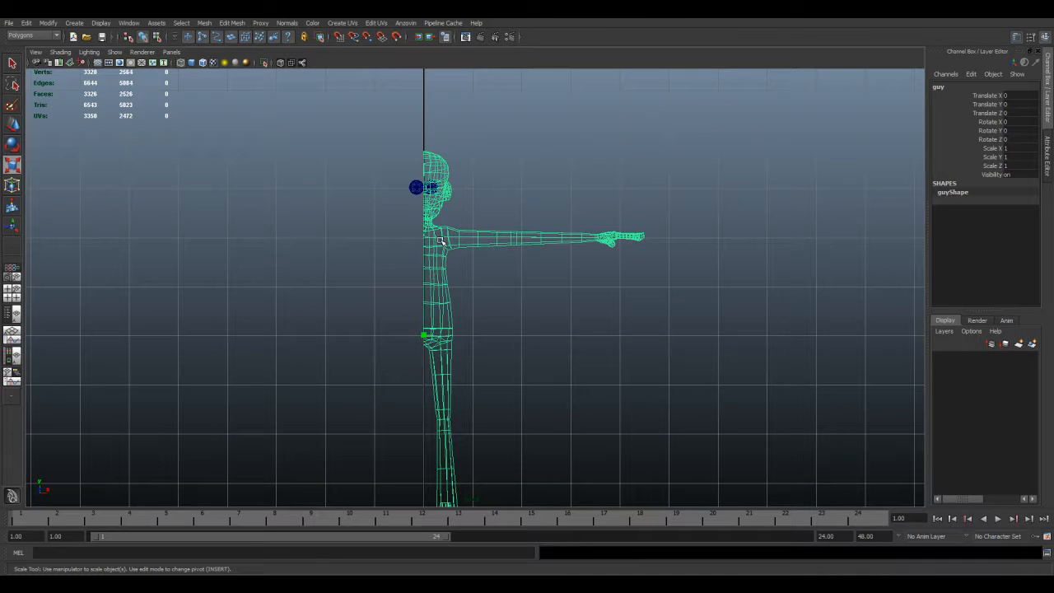
right_click_drag(431, 236, 387, 234)
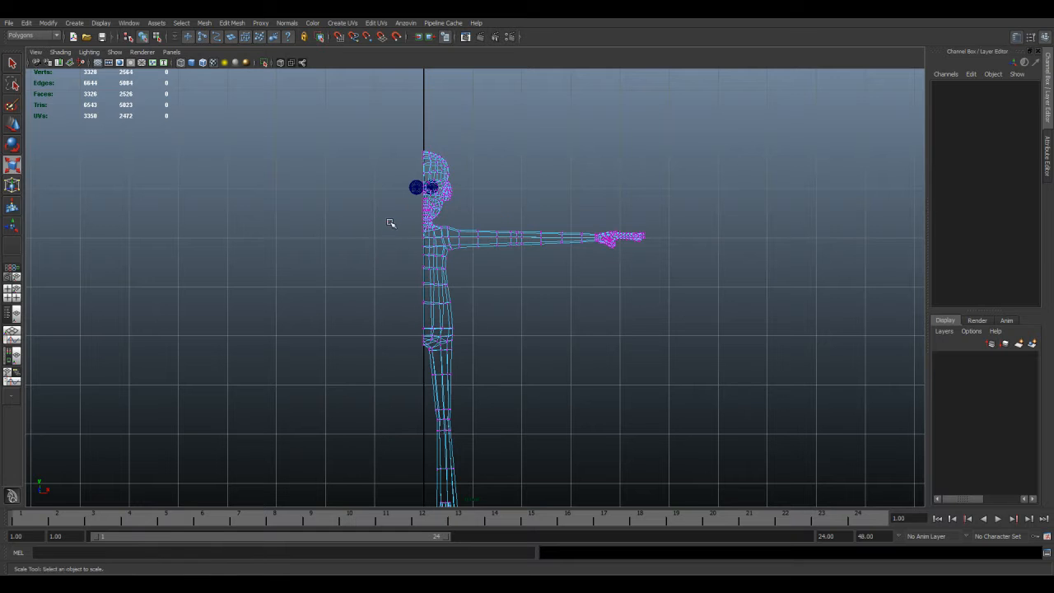
left_click_drag(333, 271, 424, 428)
scroll(420, 189, "up", 6)
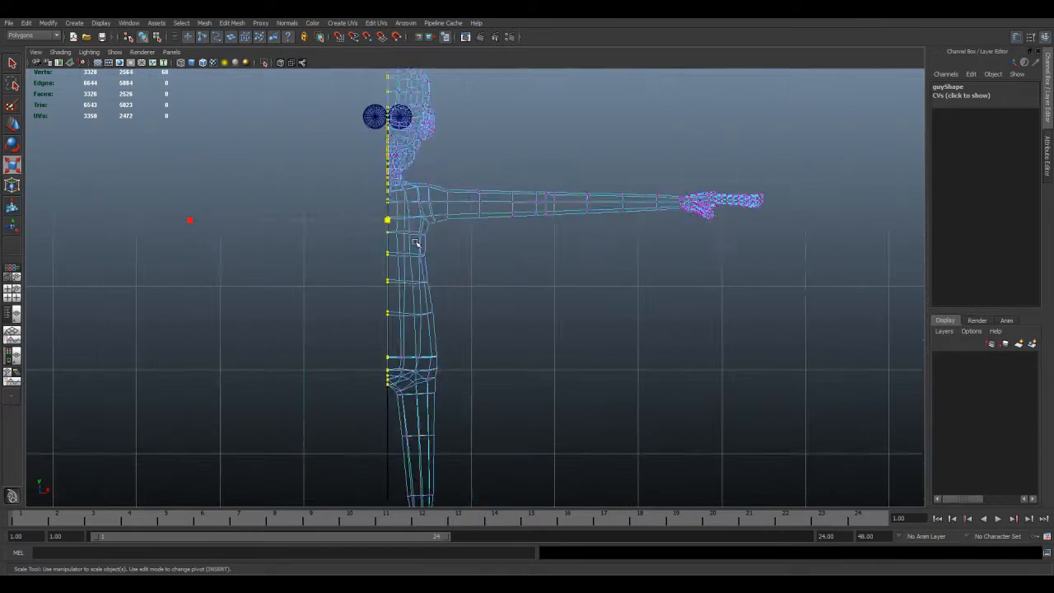
Step: Examine the selected centre-line vertices from the head down through the neck and torso for deviations from the centre line
key("space")
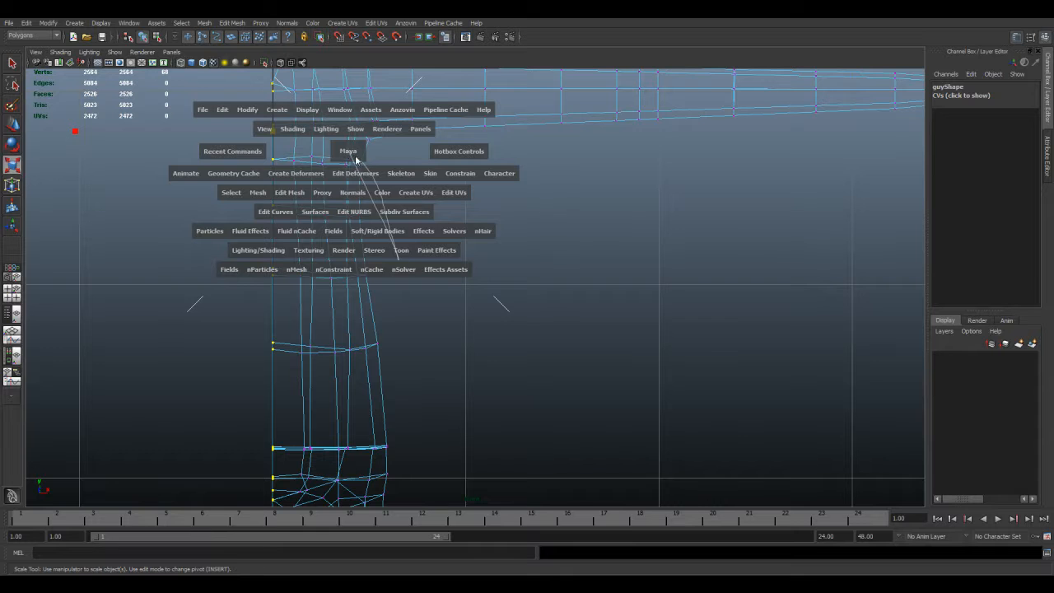
left_click(354, 154)
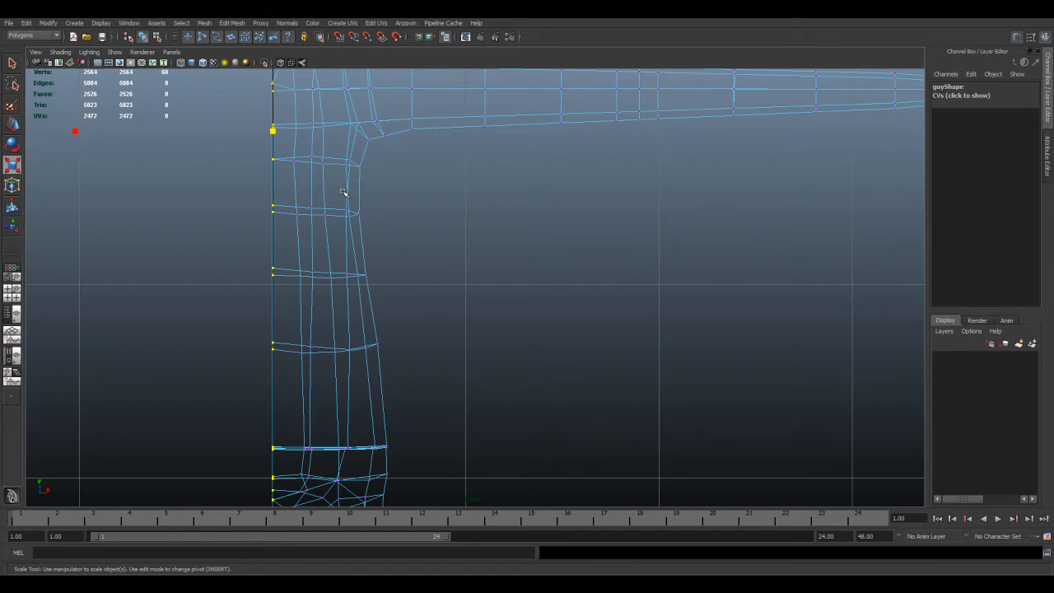
middle_click_drag(318, 149, 407, 496, "alt")
right_click_drag(321, 289, 375, 289, "alt")
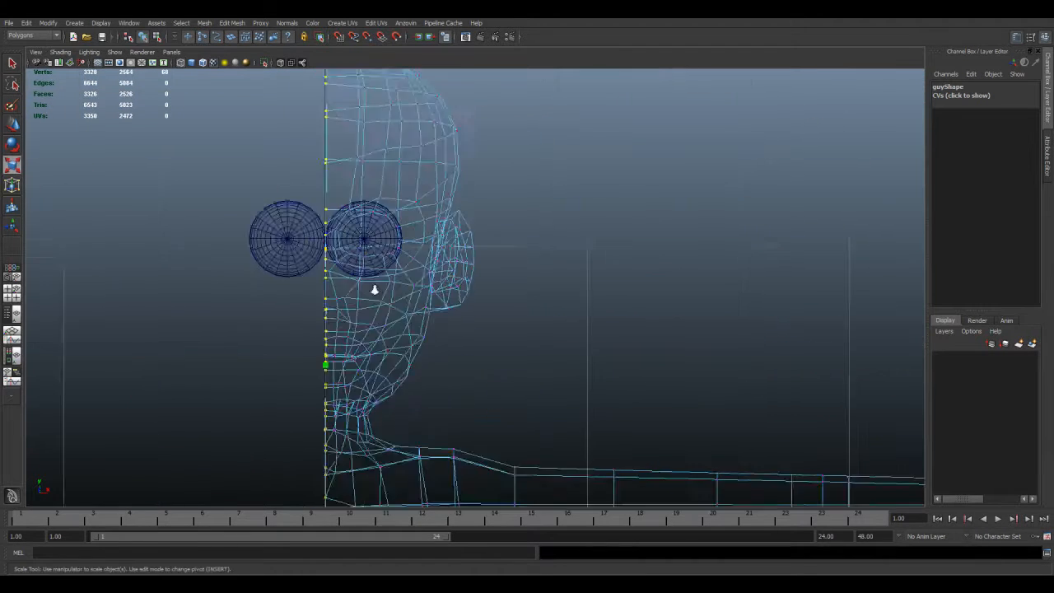
scroll(362, 293, "up", 5)
middle_click_drag(200, 156, 406, 136, "alt")
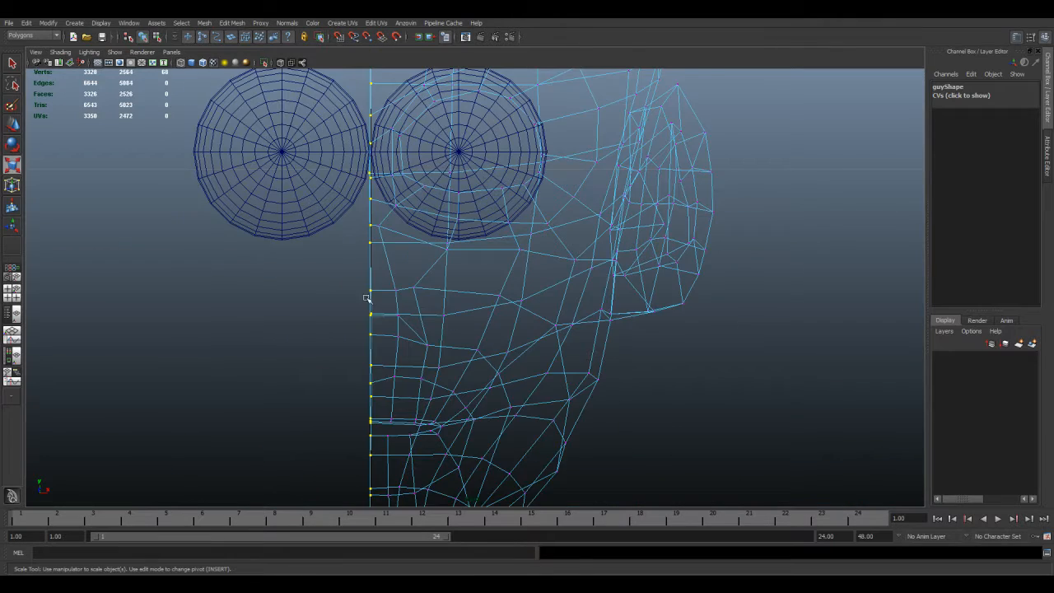
middle_click_drag(366, 297, 399, 222, "alt")
middle_click_drag(402, 380, 414, 156, "alt")
middle_click_drag(414, 276, 432, 493, "alt")
middle_click_drag(427, 198, 432, 430, "alt")
middle_click_drag(423, 167, 419, 368, "alt")
middle_click_drag(421, 207, 434, 113, "alt")
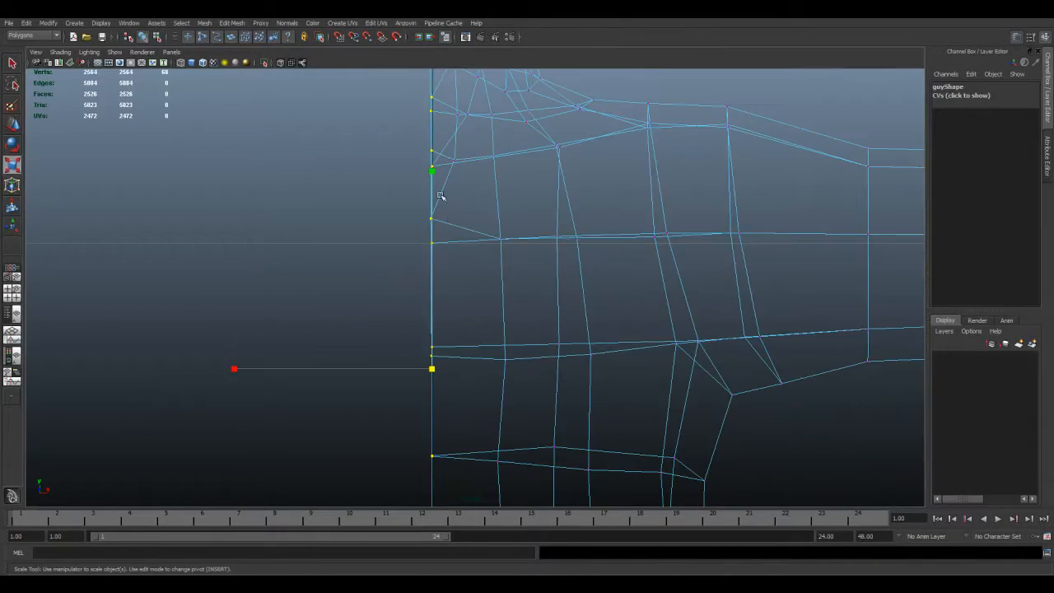
middle_click_drag(451, 287, 439, 82, "alt")
middle_click_drag(446, 263, 437, 71, "alt")
middle_click_drag(432, 284, 439, 96, "alt")
middle_click_drag(436, 199, 405, 442, "alt")
scroll(403, 395, "down", 15)
middle_click_drag(463, 262, 440, 303, "alt")
scroll(436, 301, "up", 3)
scroll(435, 301, "up", 4)
Step: Open the Component Editor for the selected centre-line vertices and check their vertex.x values
key("space")
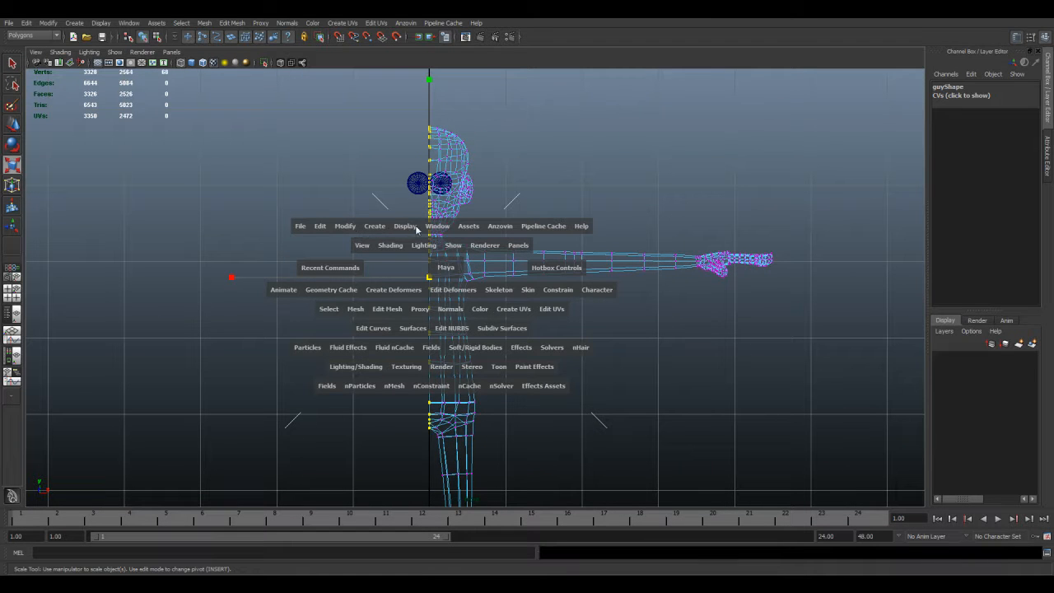
left_click(445, 229)
mouse_move(457, 246)
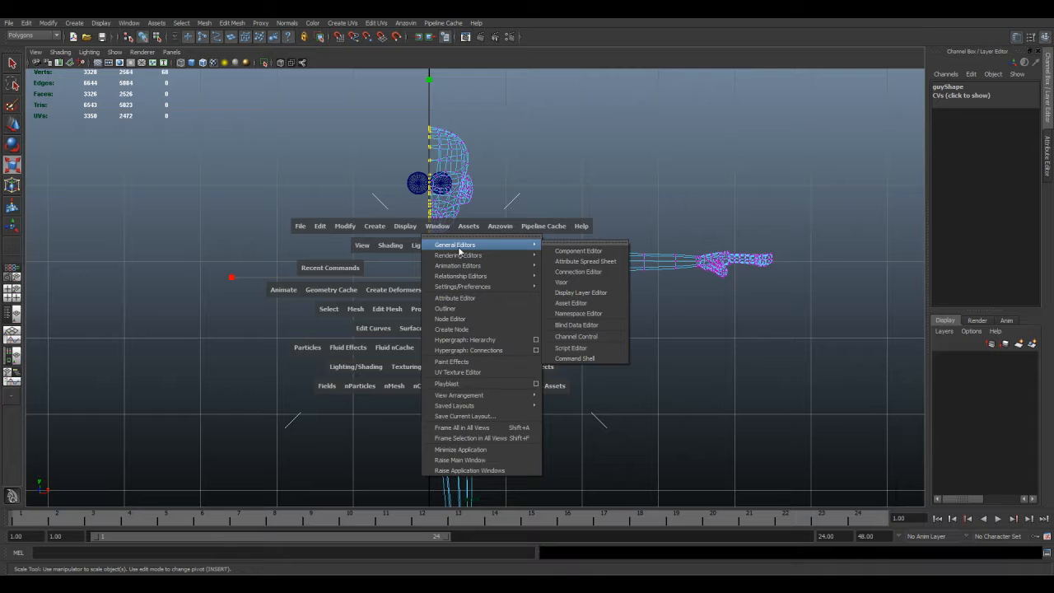
left_click(565, 255)
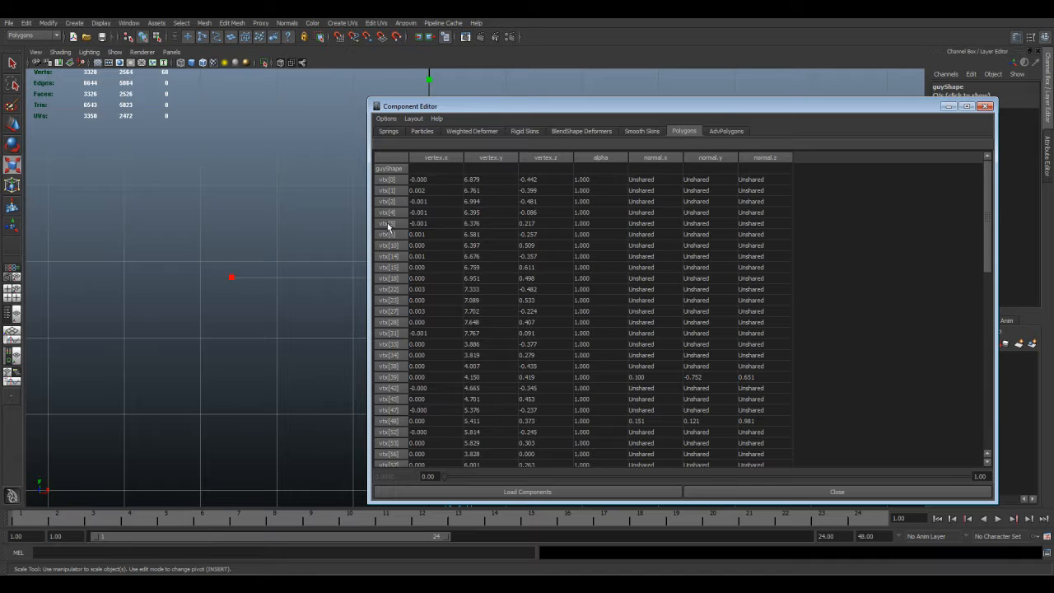
left_click_drag(445, 115, 708, 149)
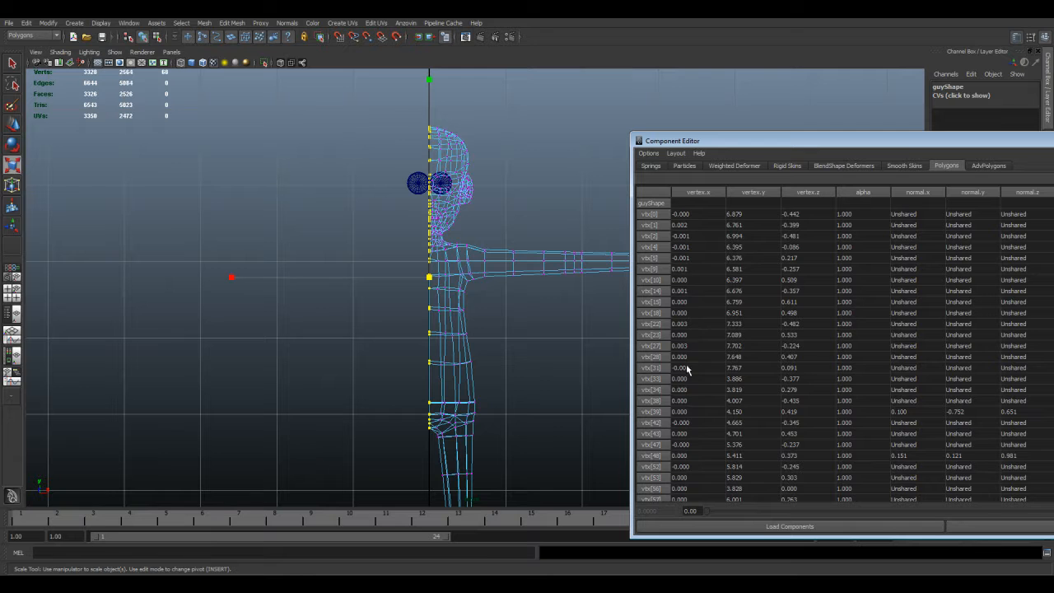
left_click_drag(748, 140, 602, 85)
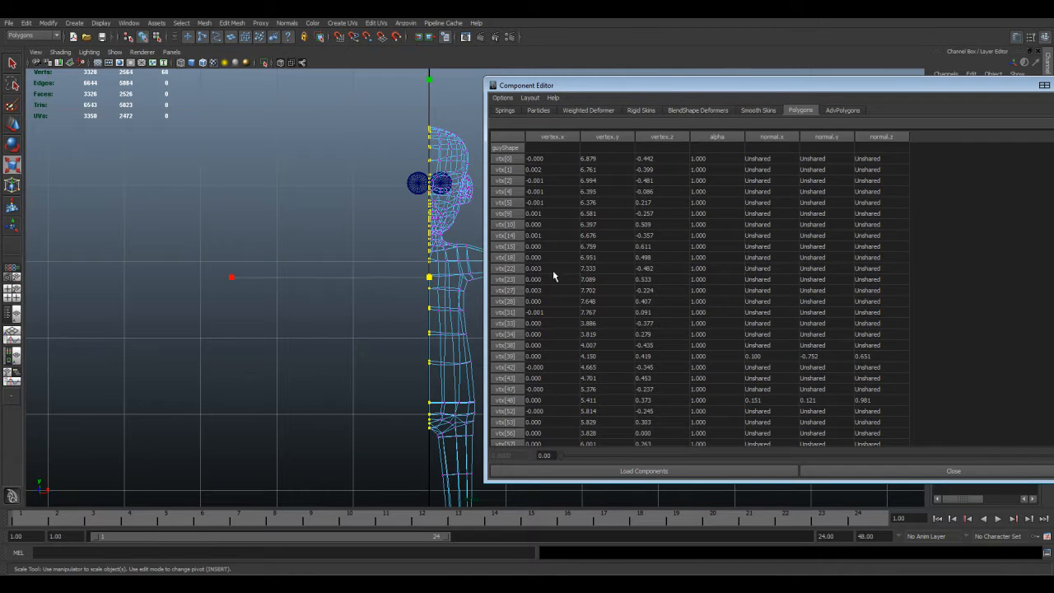
left_click_drag(763, 88, 526, 83)
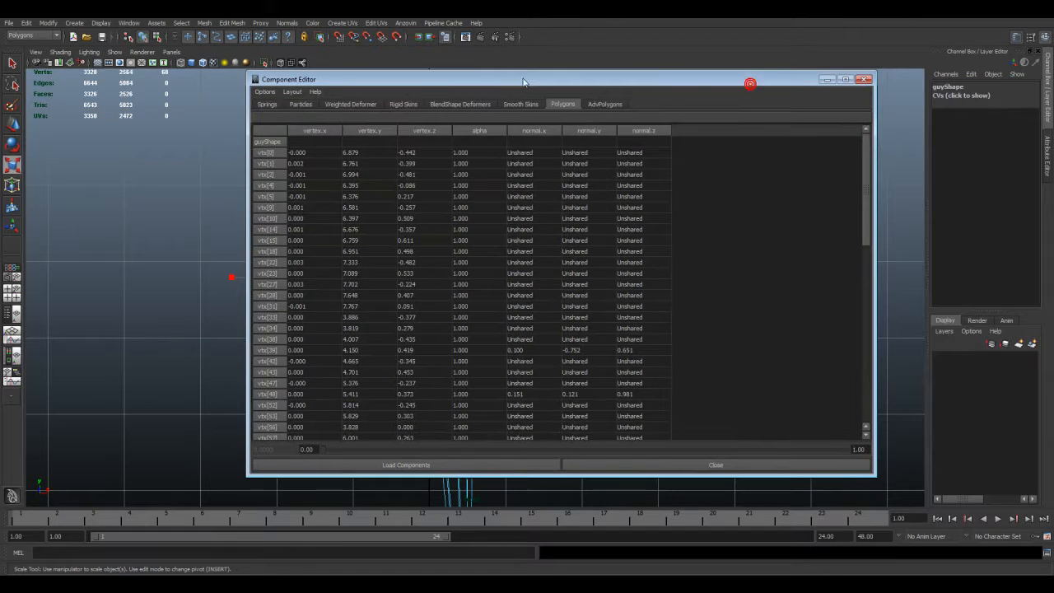
Step: Set vertex.x to 0 for all listed centre-line vertices, review the column and close the Component Editor
left_click_drag(868, 153, 878, 338)
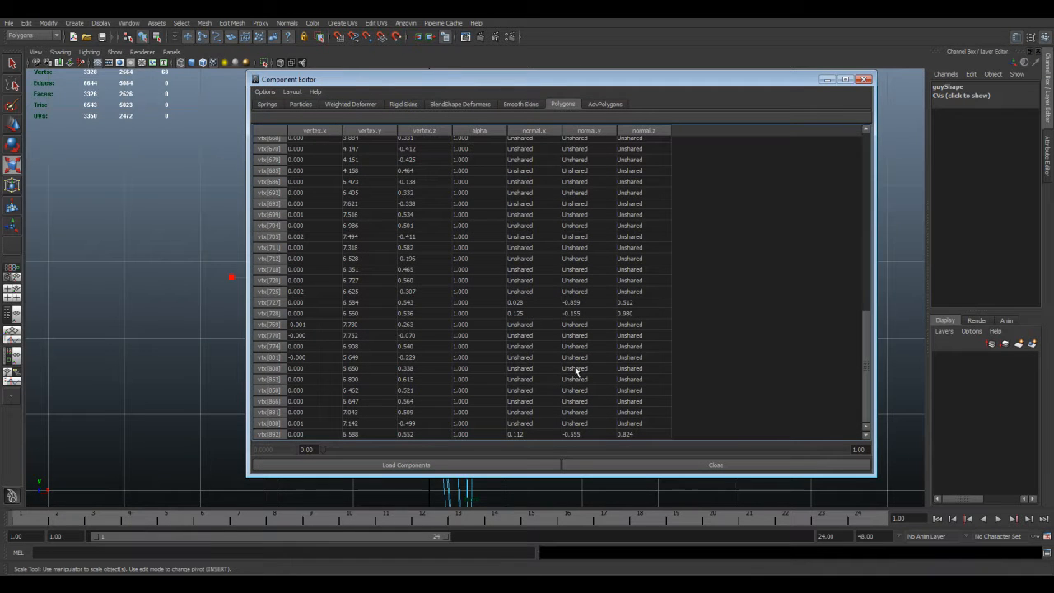
left_click_drag(301, 440, 300, 152)
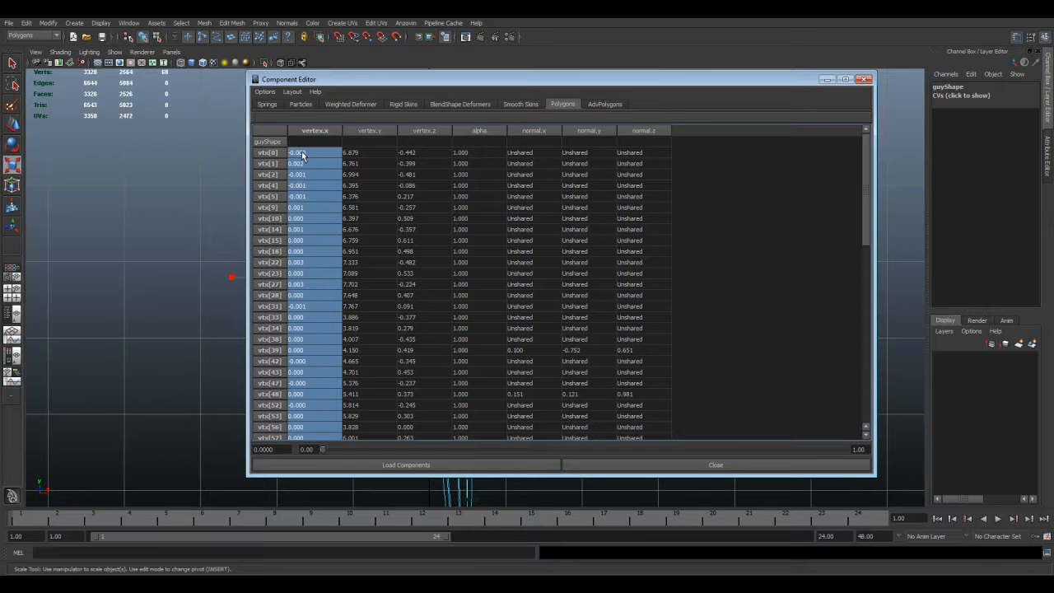
left_click_drag(352, 79, 455, 94)
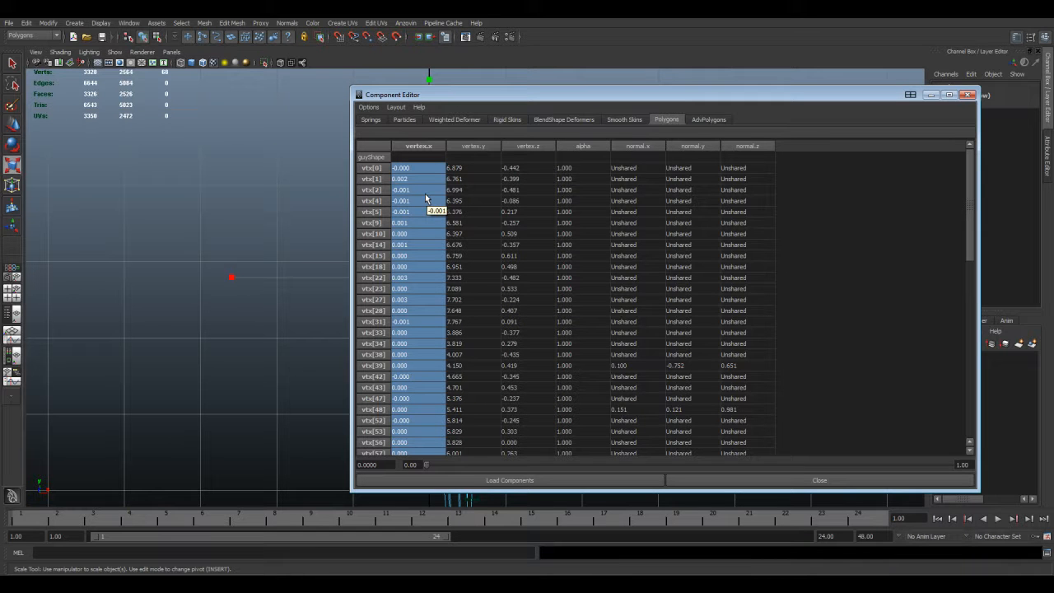
left_click_drag(436, 95, 423, 101)
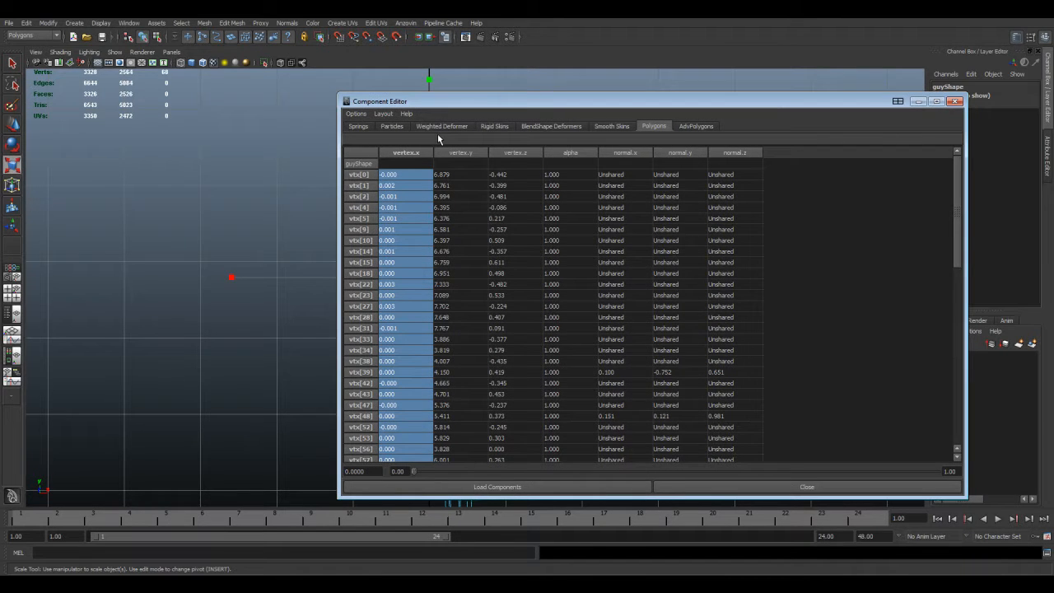
type("0")
key("Return")
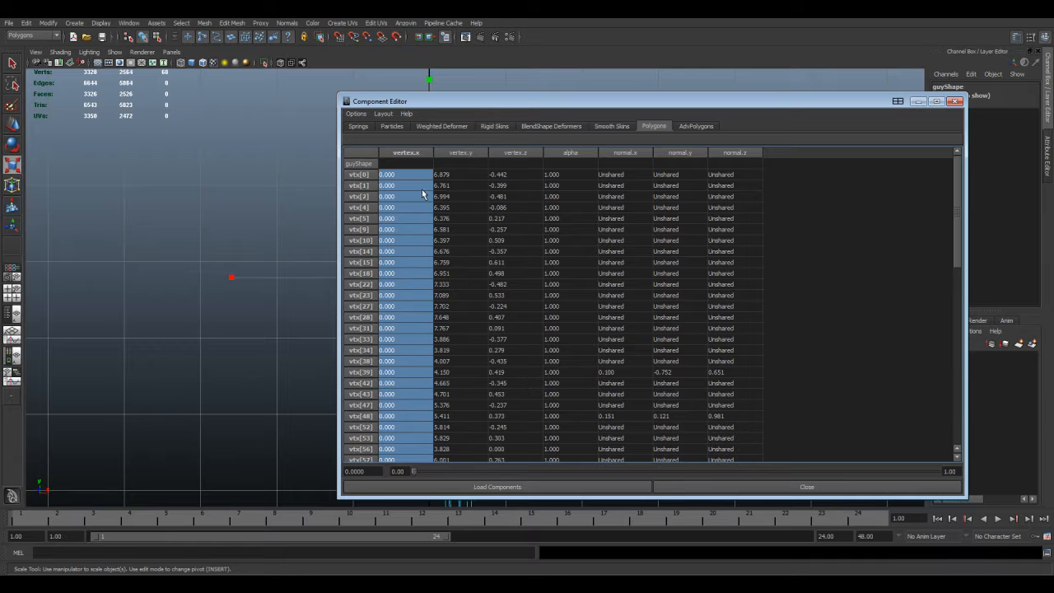
scroll(403, 273, "down", 10)
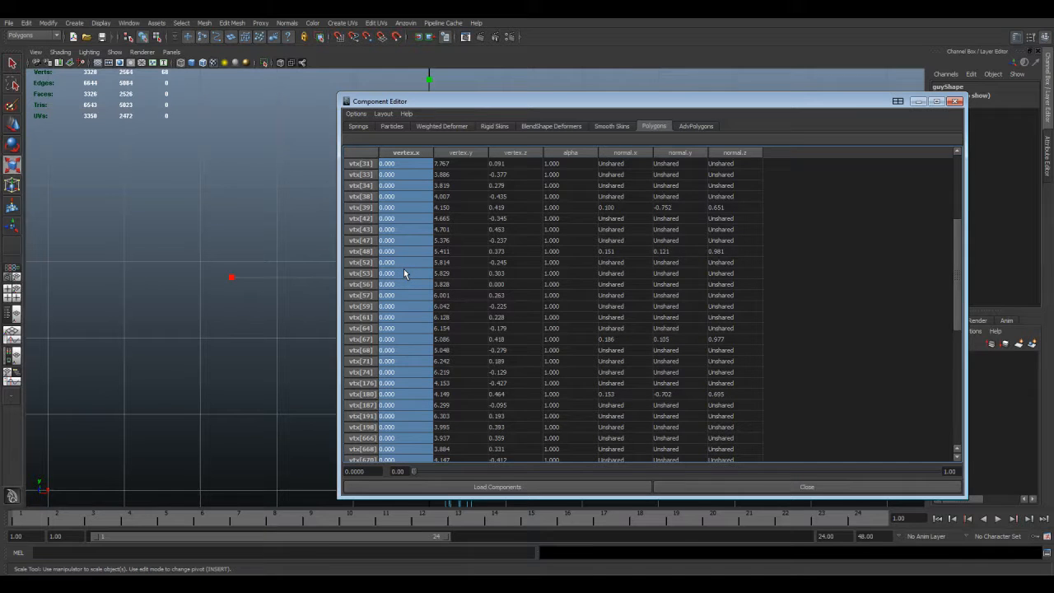
left_click(954, 100)
Step: Inspect the mesh's centre edge close up along the face and head to check that the vertices are aligned
scroll(367, 233, "up", 6)
scroll(388, 234, "up", 8)
middle_click_drag(192, 155, 501, 462, "alt")
scroll(383, 179, "down", 6)
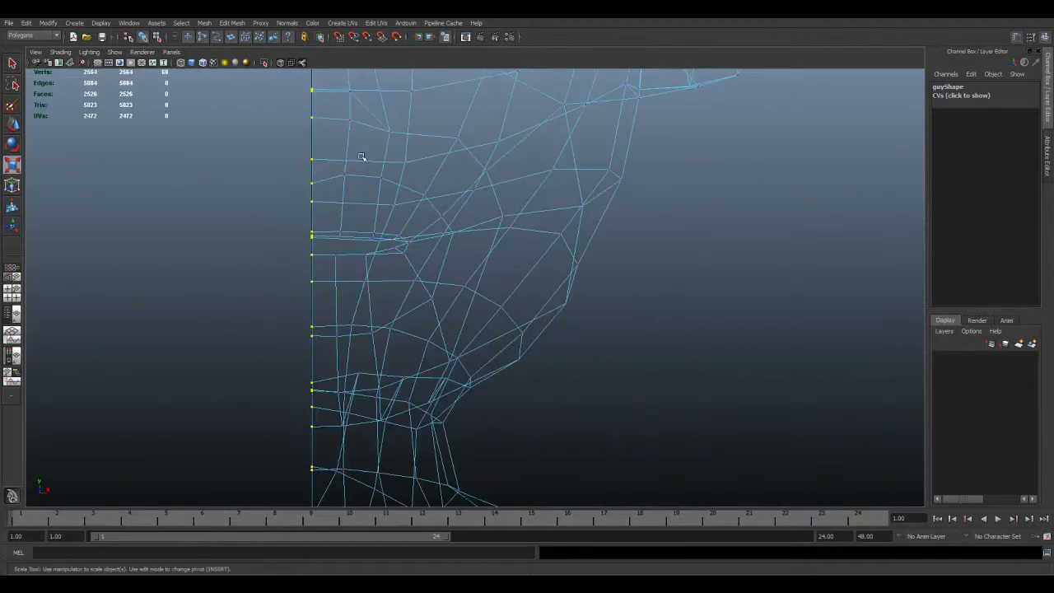
middle_click_drag(343, 155, 367, 366, "alt")
middle_click_drag(374, 165, 378, 368, "alt")
middle_click_drag(392, 110, 376, 333, "alt")
mouse_move(370, 176)
middle_mouse_down("alt")
mouse_move(367, 303)
mouse_move(357, 183)
middle_mouse_up("alt")
Step: Return to object mode with the whole guy mesh selected and shown in full
right_click_drag(395, 180, 425, 168)
scroll(351, 207, "down", 5)
scroll(373, 214, "up", 5)
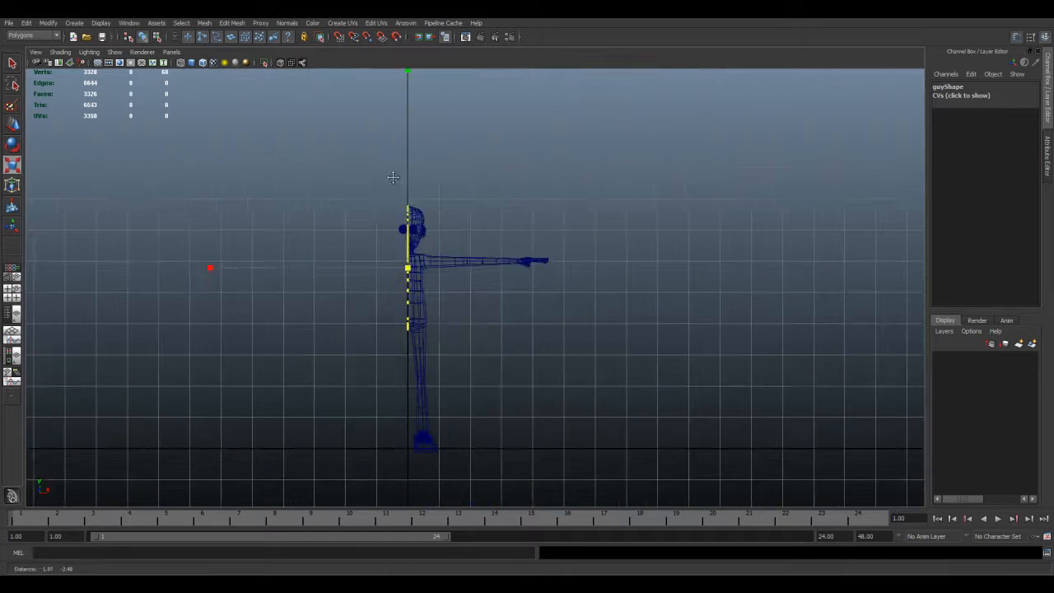
left_click(366, 170)
right_click_drag(376, 182, 413, 173)
middle_click_drag(325, 224, 406, 253, "alt")
scroll(412, 288, "down", 5)
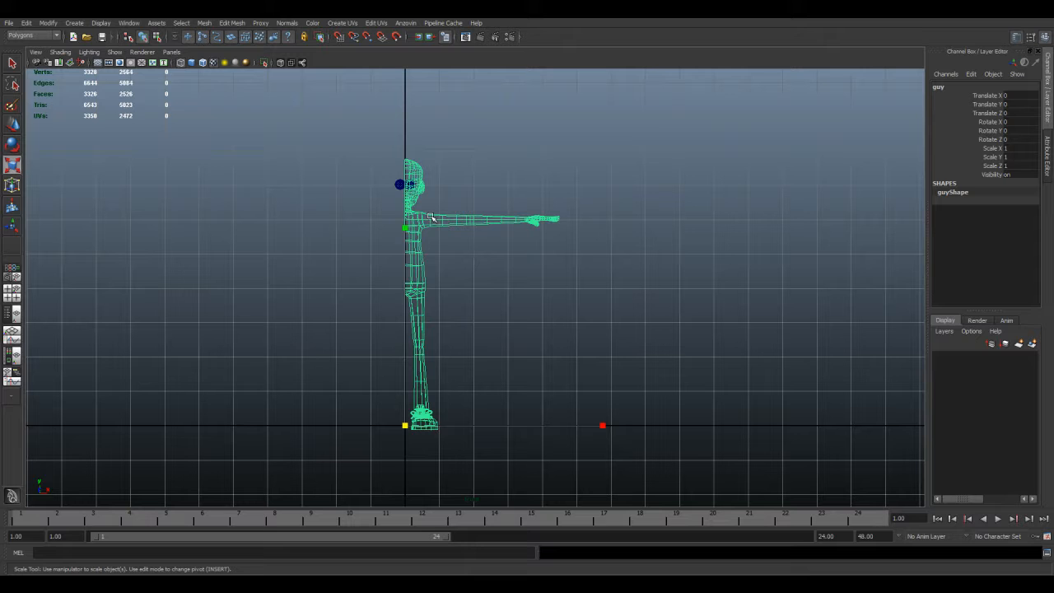
Step: Save the scene as 024_Boy_ready_to_Mirror in Maya Binary format in the 3D Character project folder
left_click(9, 24)
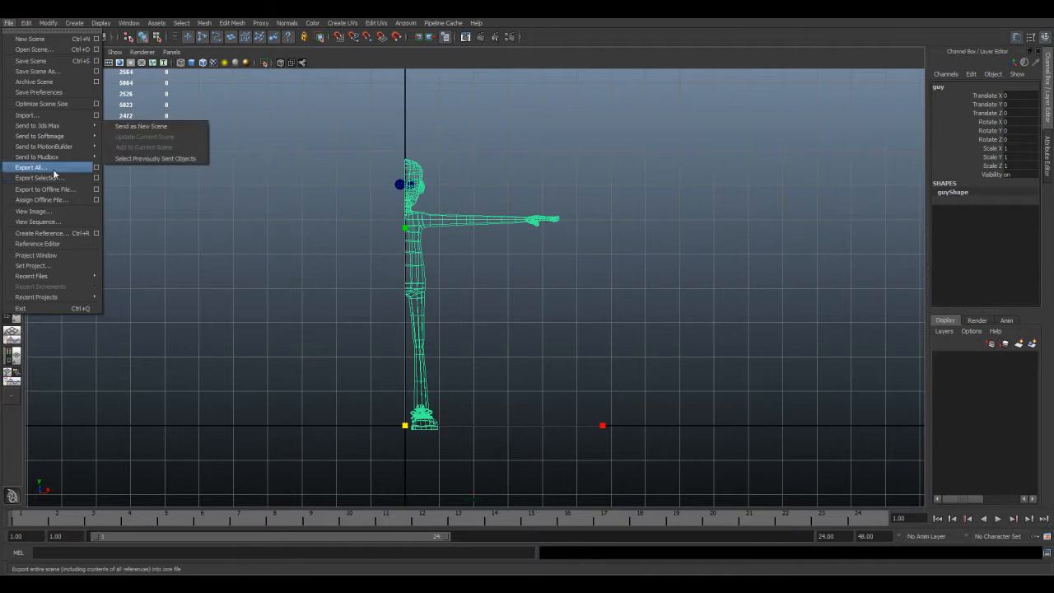
left_click(55, 72)
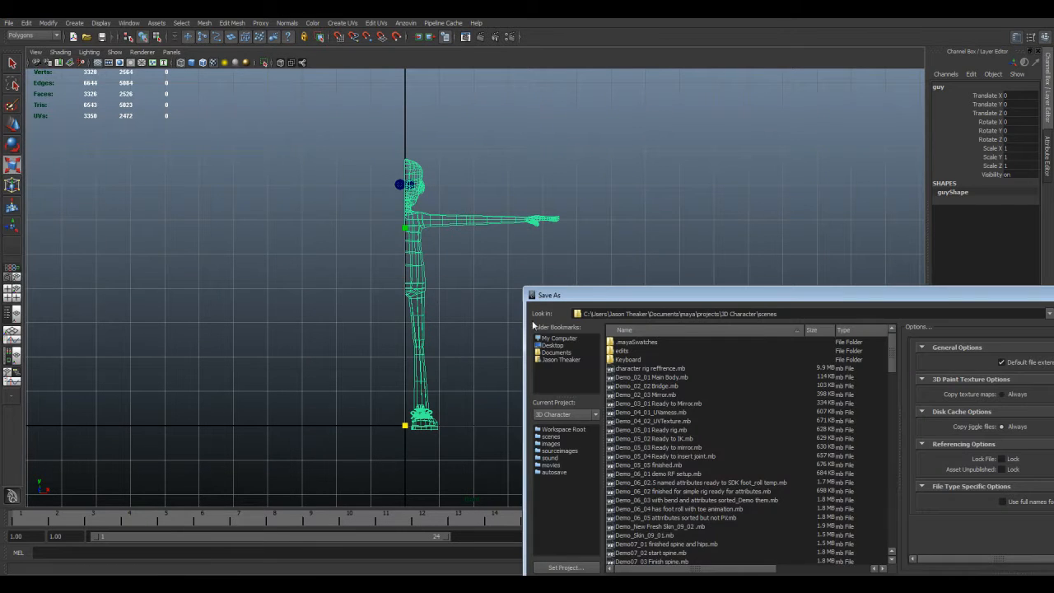
left_click_drag(605, 294, 486, 156)
left_click(465, 449)
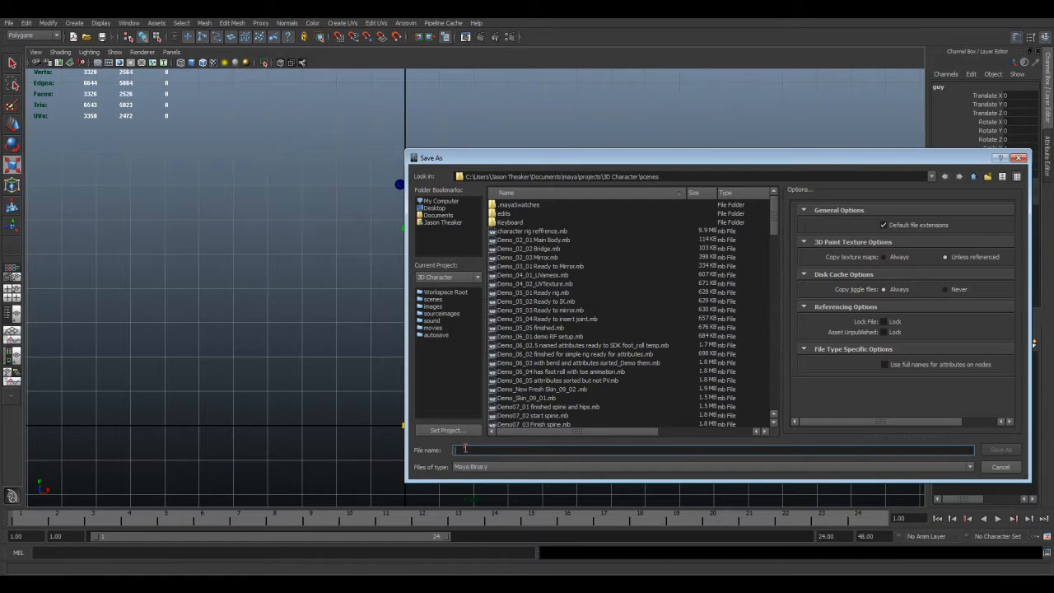
type("024_Boy_ready_to_refine")
left_click_drag(532, 450, 510, 454)
type("M")
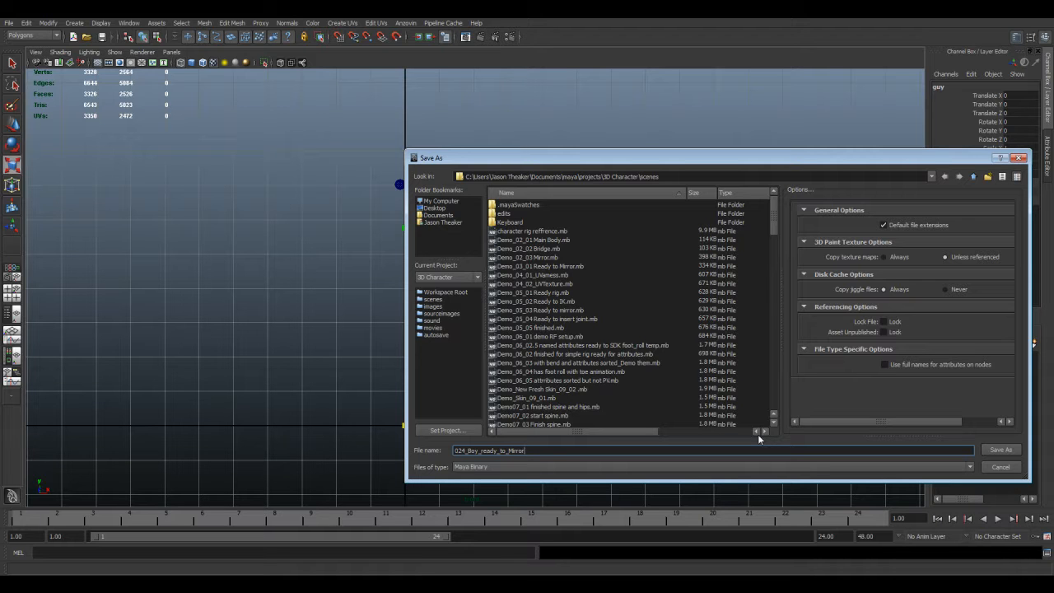
left_click(972, 177)
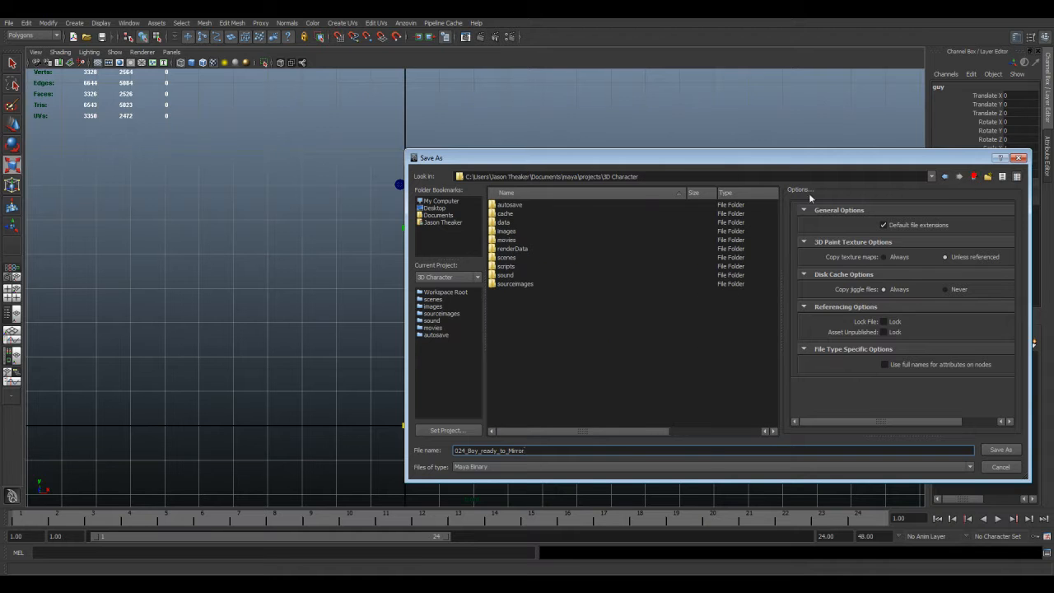
left_click(1004, 450)
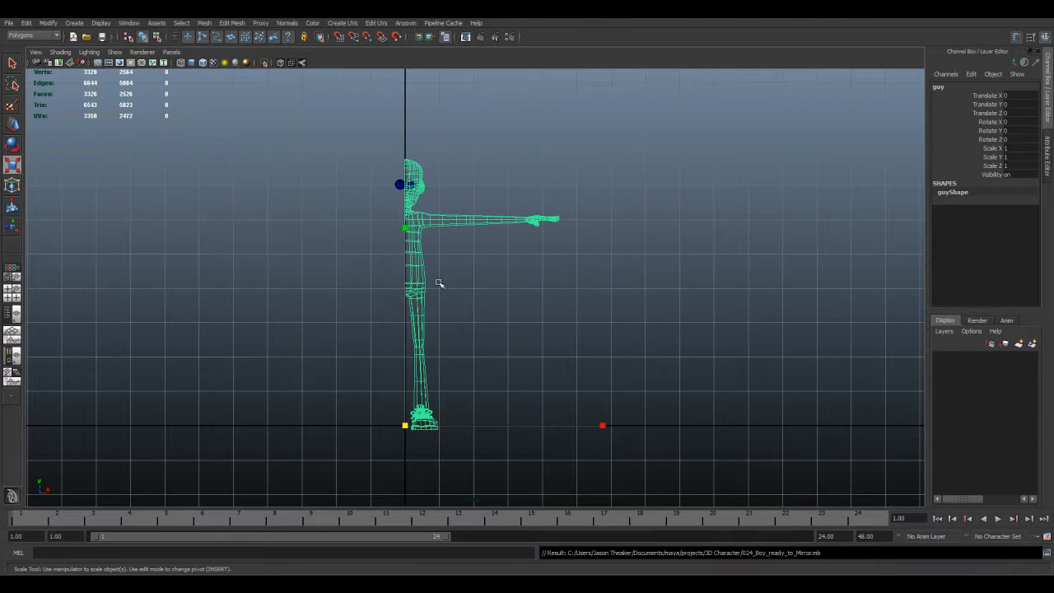
Step: Open the Duplicate Special options for the half-body guy mesh and reset them to their defaults
middle_click_drag(427, 242, 466, 263, "alt")
scroll(458, 268, "up", 4)
middle_click_drag(469, 258, 471, 245, "alt")
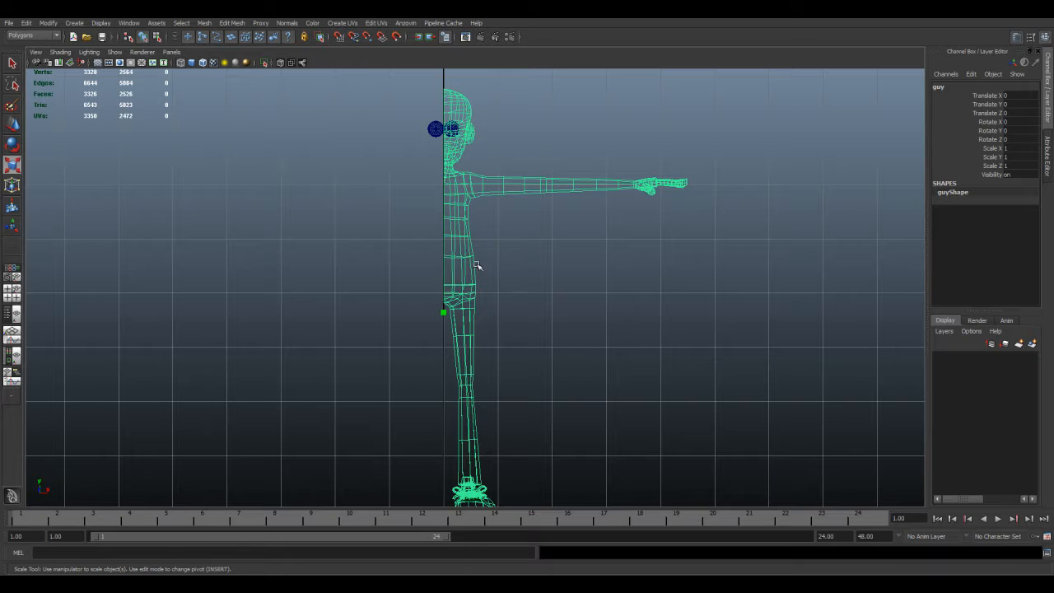
right_click_drag(465, 237, 451, 221)
middle_click_drag(492, 245, 485, 294, "alt")
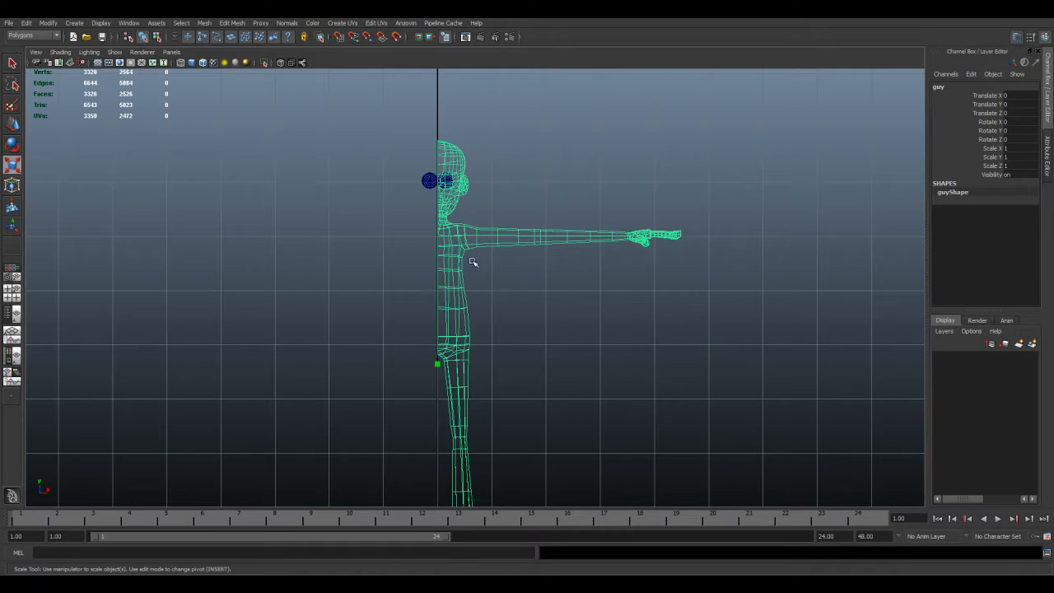
key("space")
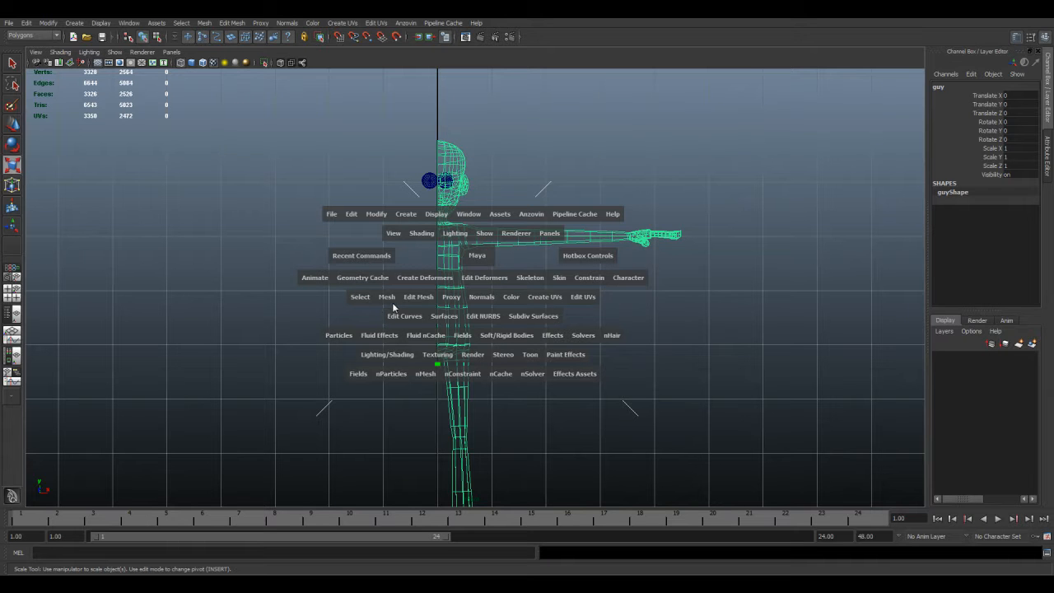
left_click(350, 215)
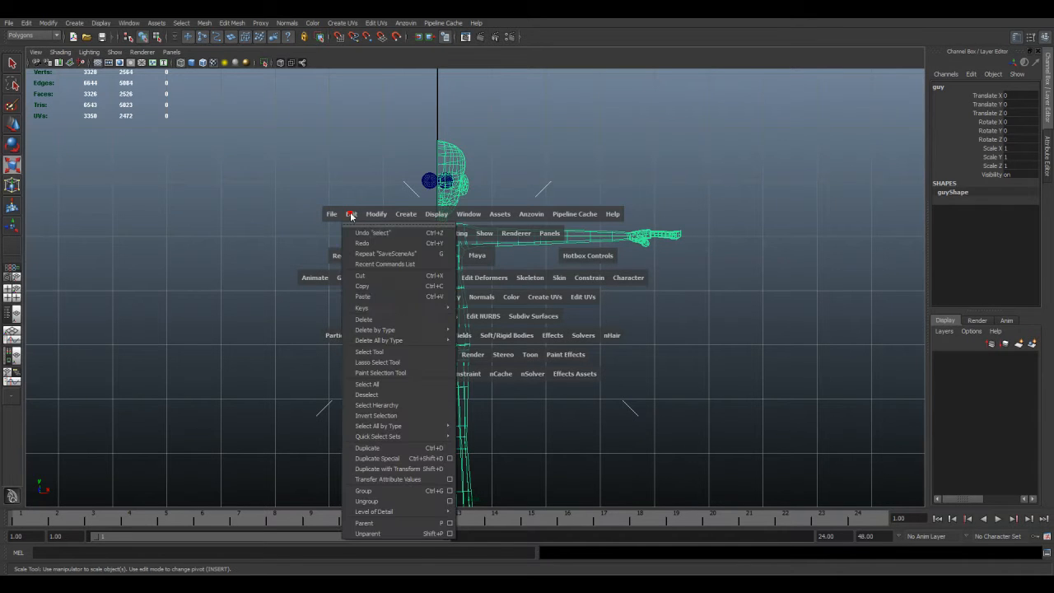
left_click(449, 457)
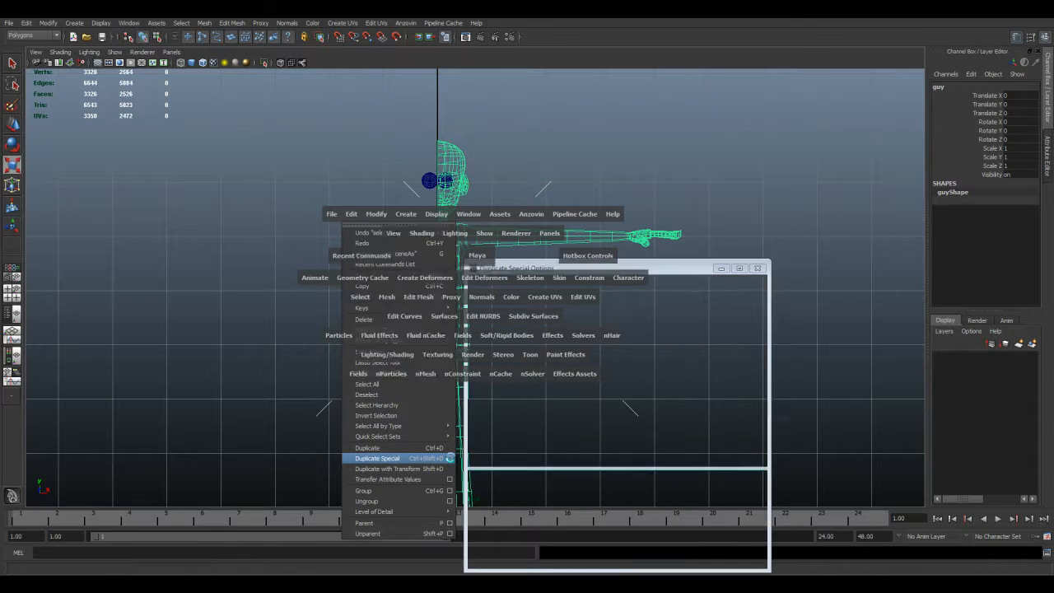
left_click_drag(558, 277, 172, 119)
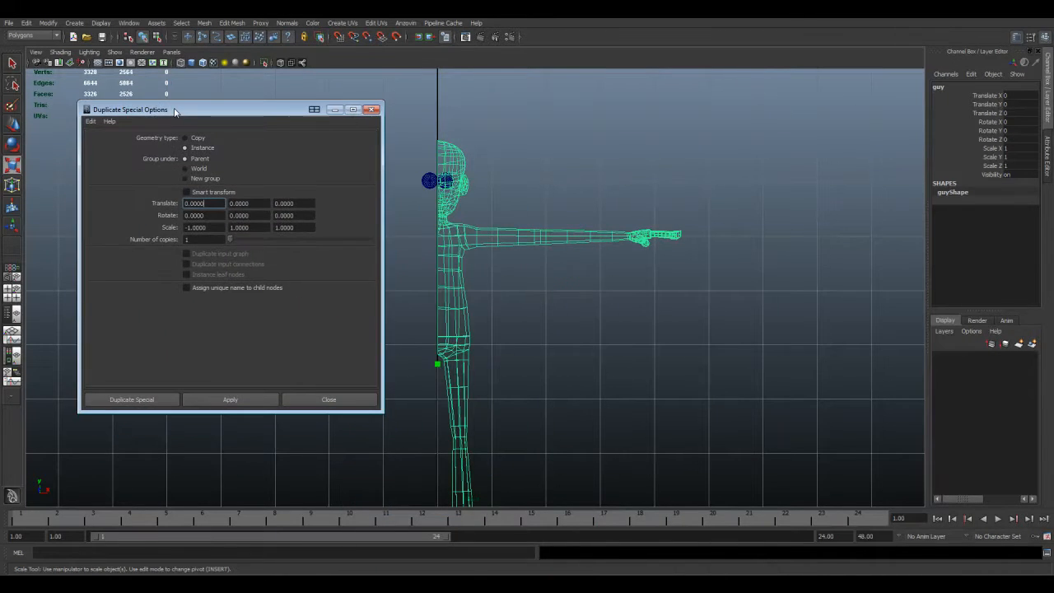
left_click(91, 122)
left_click(115, 143)
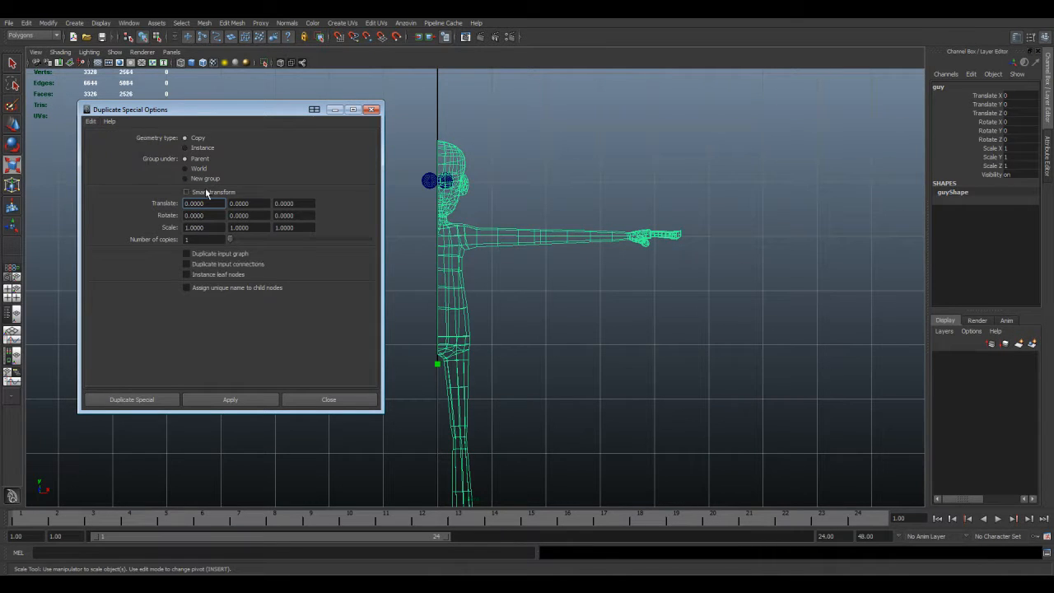
Step: Duplicate the guy mesh as an instance with Duplicate Special, setting Scale X to -1 to mirror it
mouse_move(224, 117)
left_mouse_down()
mouse_move(206, 123)
mouse_move(218, 121)
left_mouse_up()
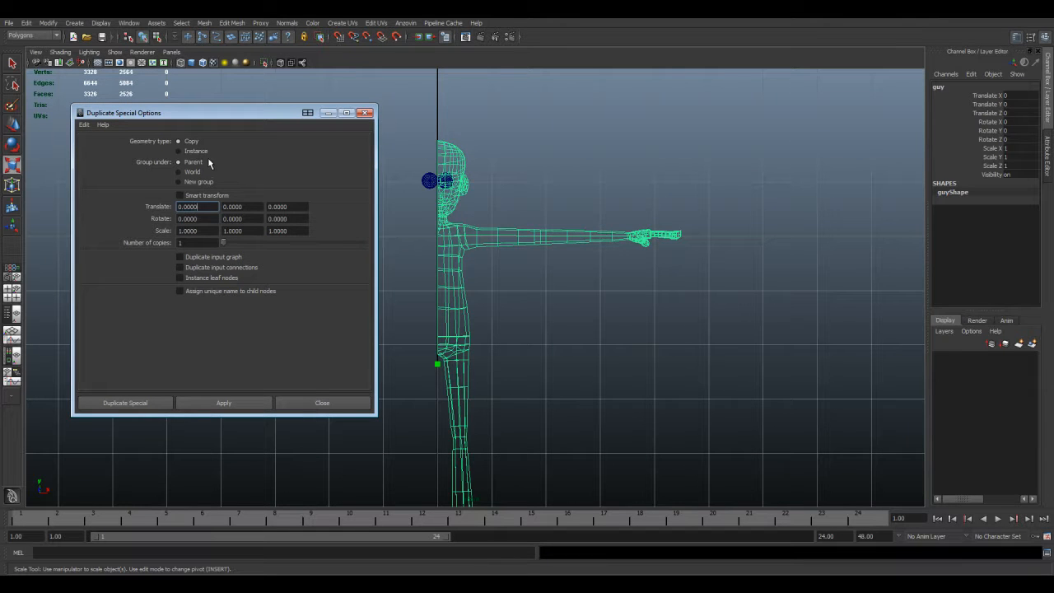
left_click(180, 151)
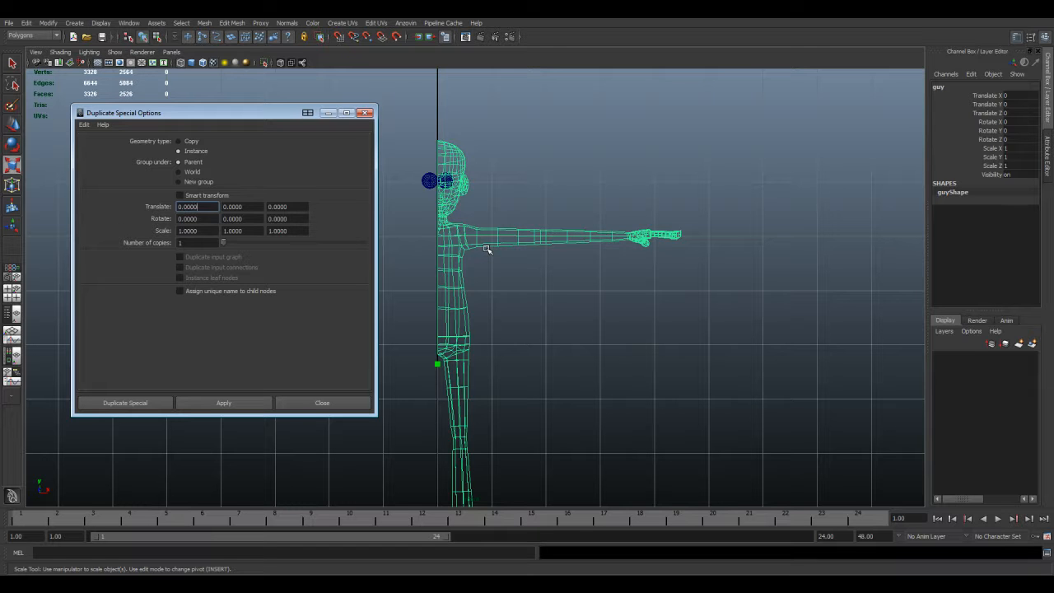
left_click(180, 233)
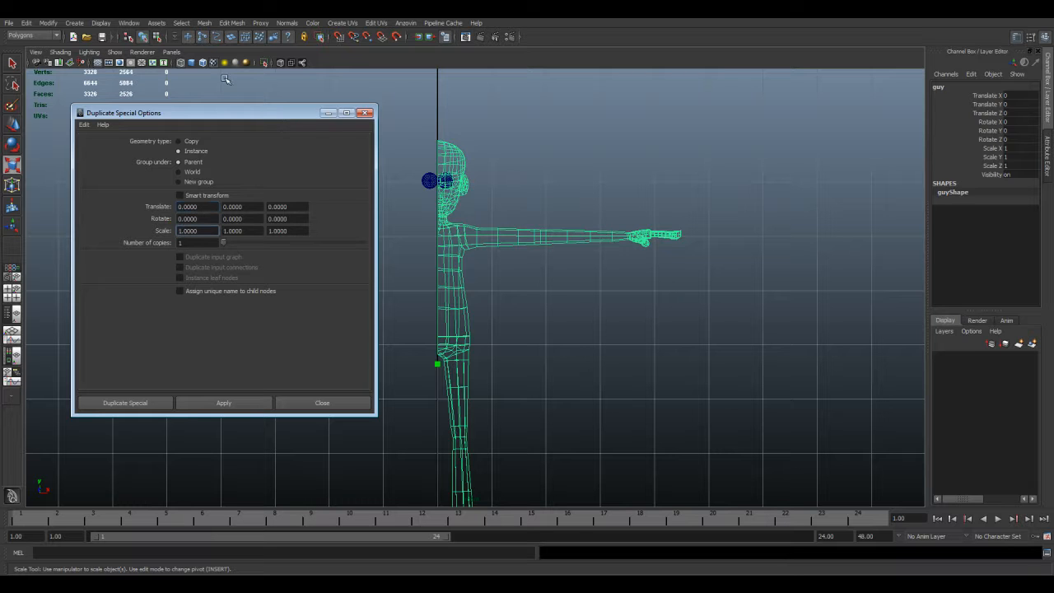
left_click_drag(217, 116, 189, 133)
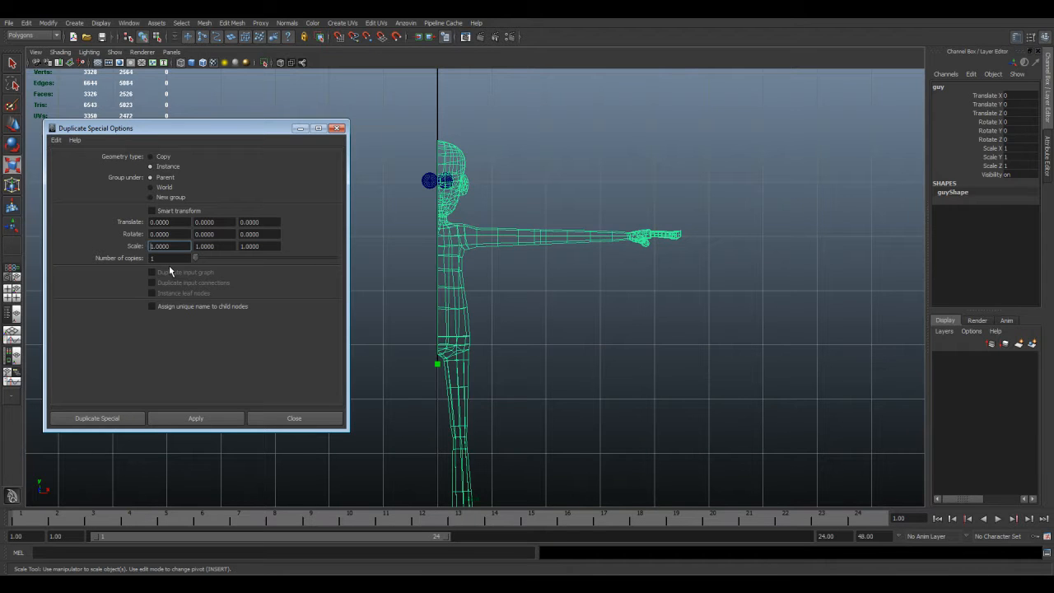
type("-")
left_click(107, 419)
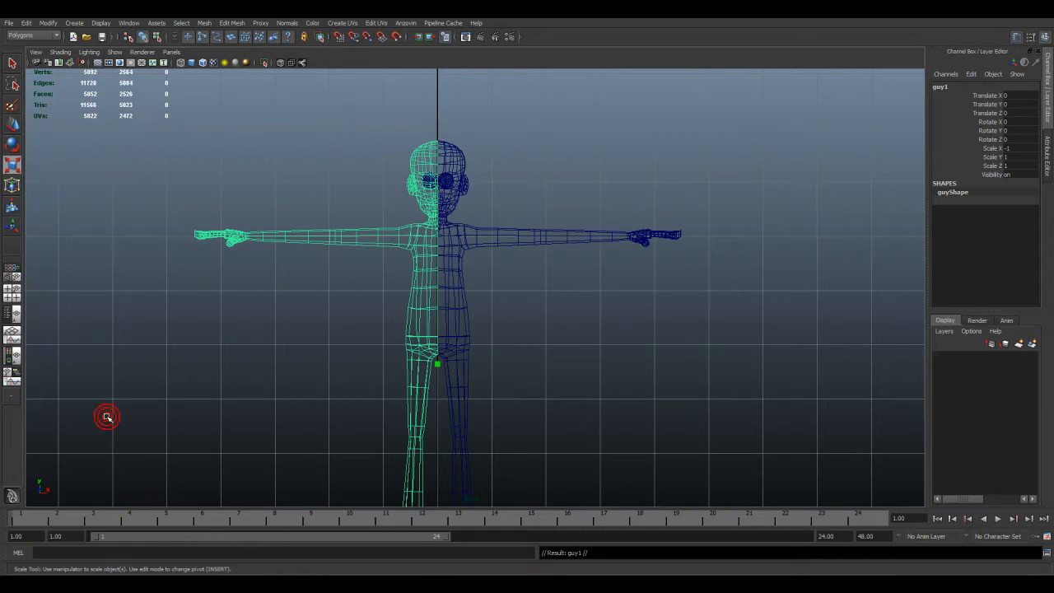
Step: Deselect the mirrored copy and display the whole character in the shaded perspective view
left_click(484, 293)
key("space")
key("space")
left_click_drag(493, 263, 503, 301, "alt")
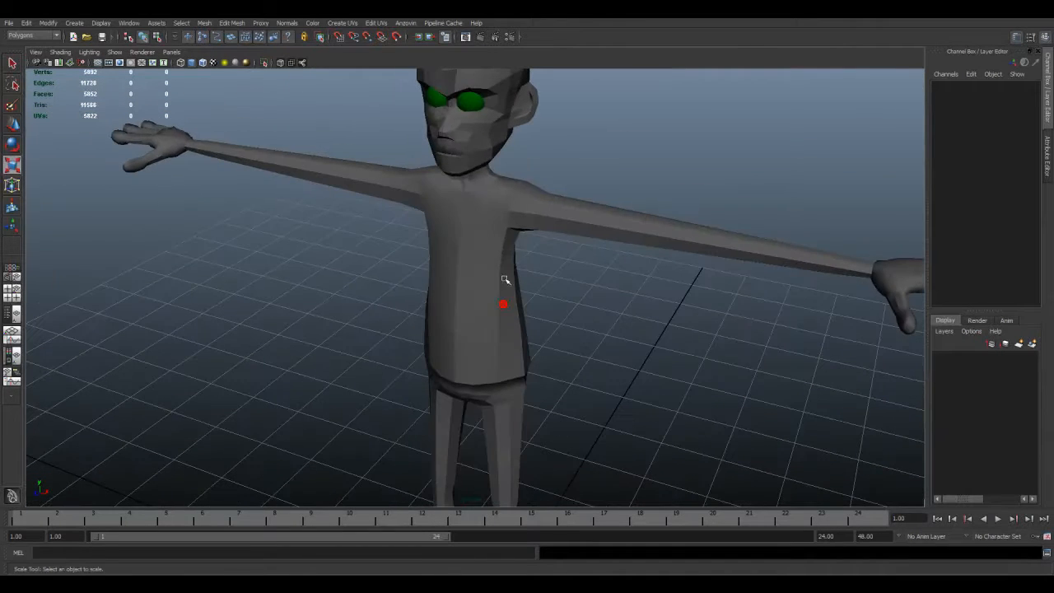
Step: Try moving a group of side torso vertices on the original half to test the instance, and undo the move
left_click(500, 246)
right_click(500, 251)
left_click_drag(432, 275, 458, 277, "alt")
right_click_drag(531, 253, 485, 249)
left_click_drag(543, 270, 519, 306, "alt")
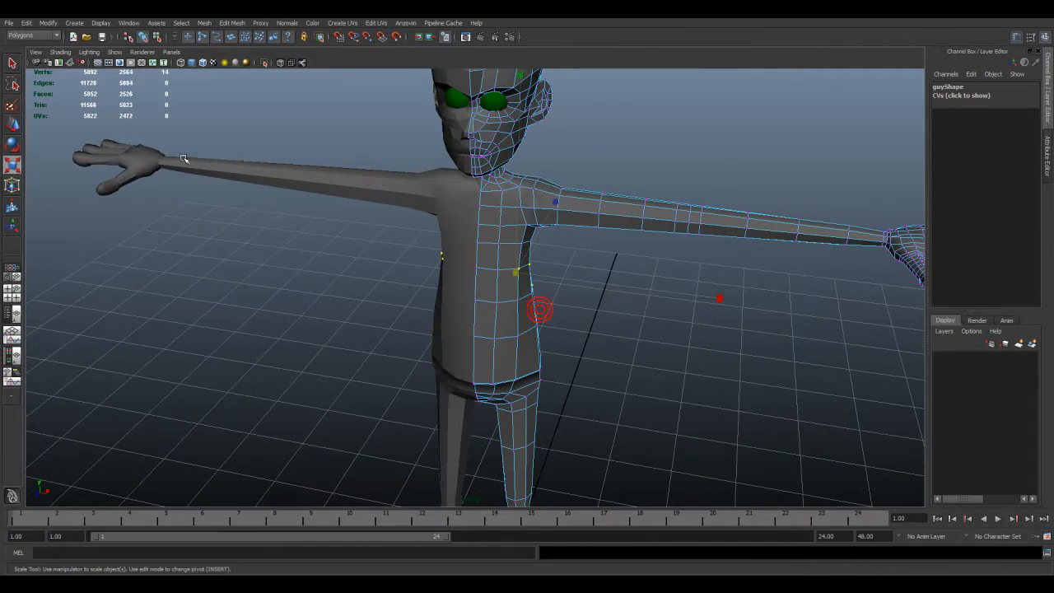
left_click(12, 124)
left_click_drag(647, 287, 671, 302)
key("ctrl+z")
Step: Return to object mode and select only the mirrored half of the character
left_click_drag(514, 298, 525, 277, "alt")
left_click(564, 265)
mouse_move(461, 249)
left_mouse_down()
mouse_move(531, 302)
mouse_move(564, 300)
mouse_move(461, 247)
left_mouse_up()
left_click(461, 247)
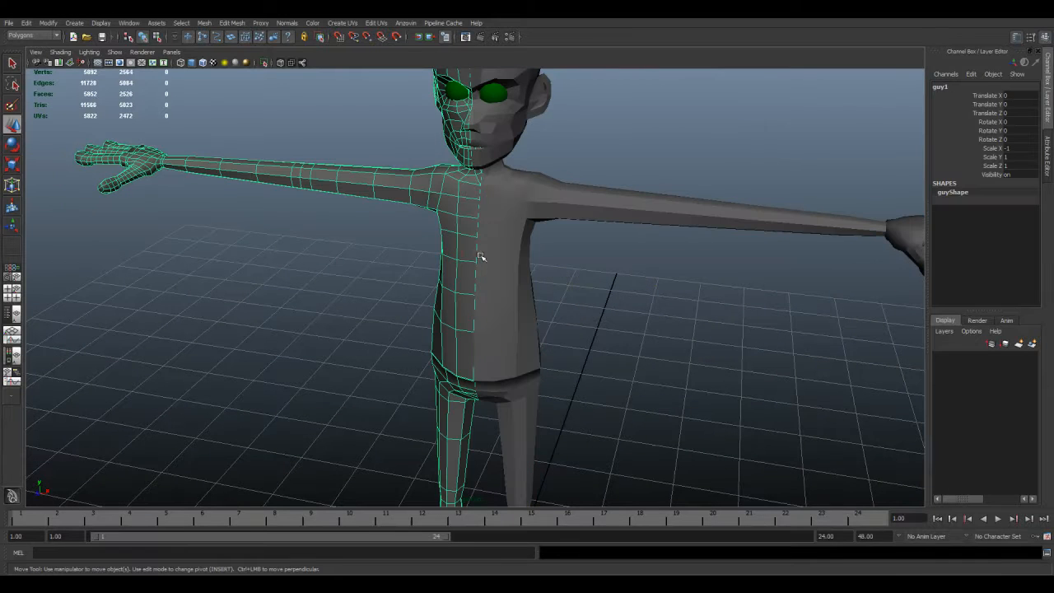
left_click(515, 242)
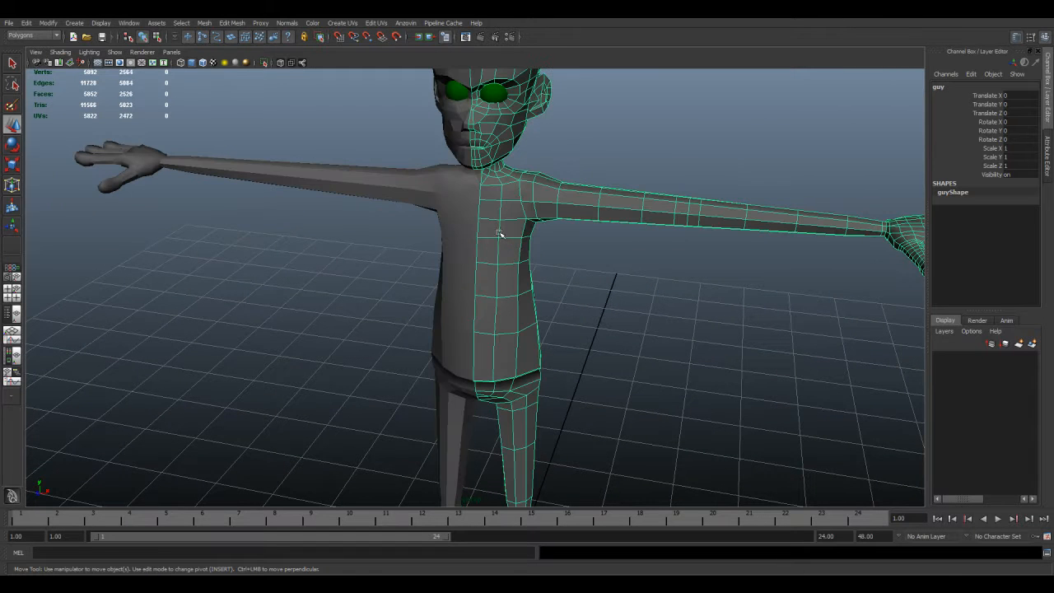
left_click(509, 241)
left_click_drag(508, 328, 453, 297, "alt")
left_click(452, 295)
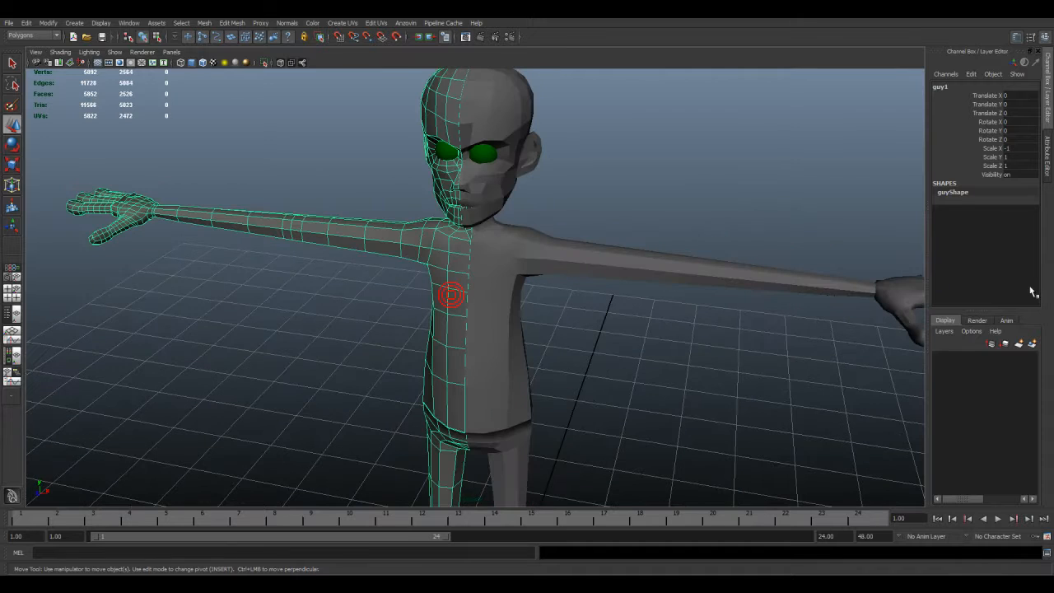
Step: Create a new display layer containing the selected mirrored half
left_click(1032, 345)
left_click(993, 358)
double_click(978, 359)
left_click(977, 359)
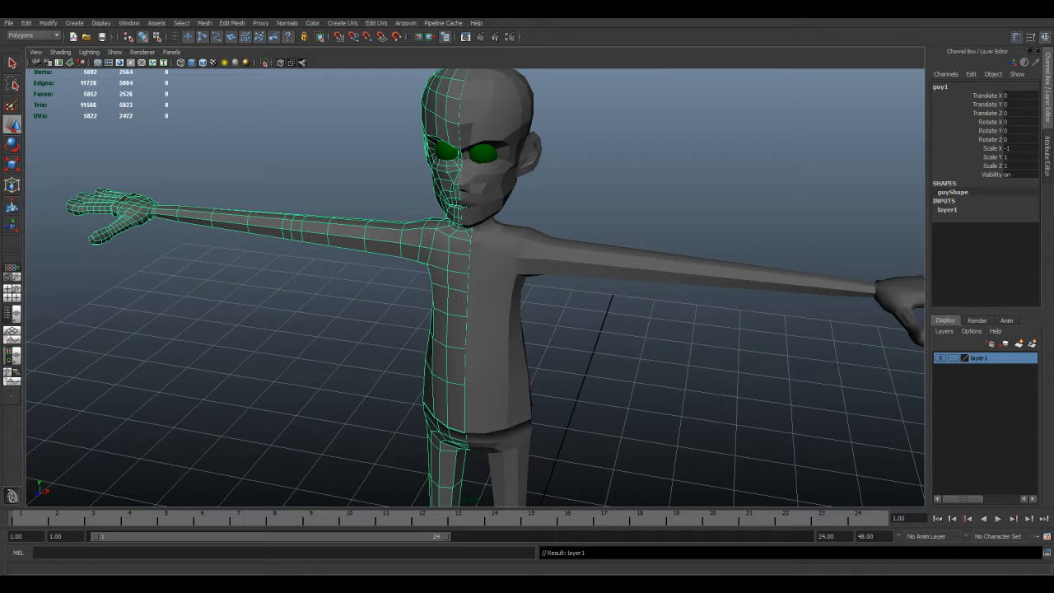
right_click(977, 359)
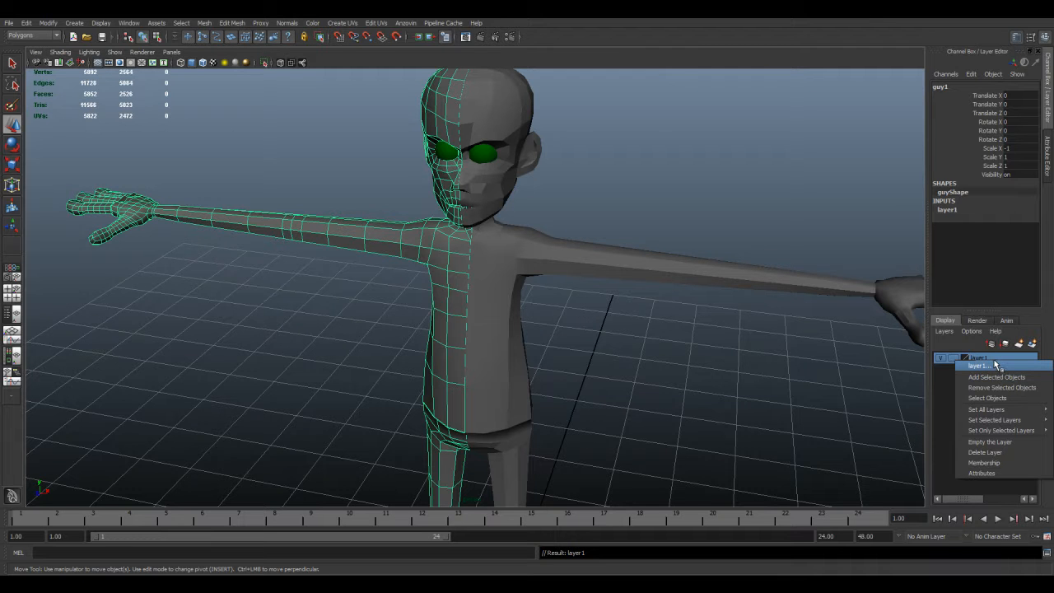
left_click(987, 356)
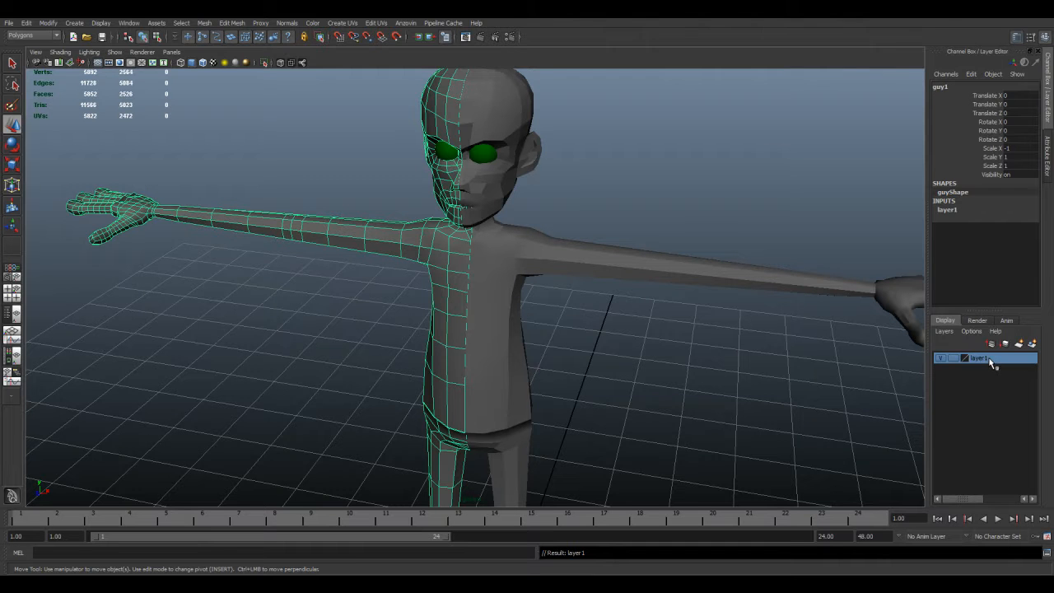
Step: Check the new layer's visibility toggle, set its display type to Reference, and deselect the mirrored half
left_click(939, 357)
left_click(940, 358)
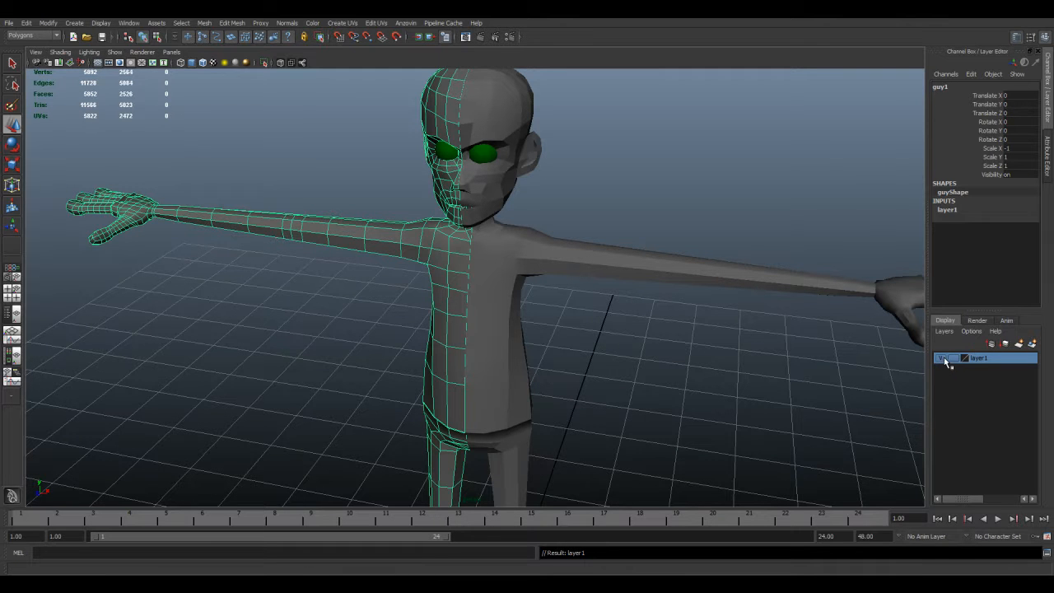
left_click(952, 359)
left_click(953, 359)
left_click(953, 358)
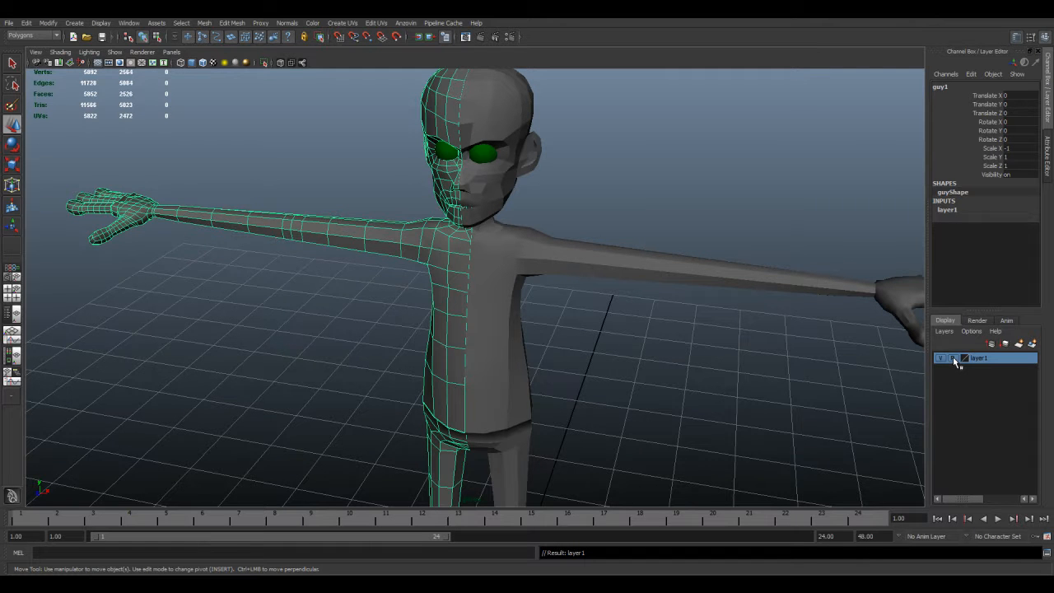
left_click(395, 260)
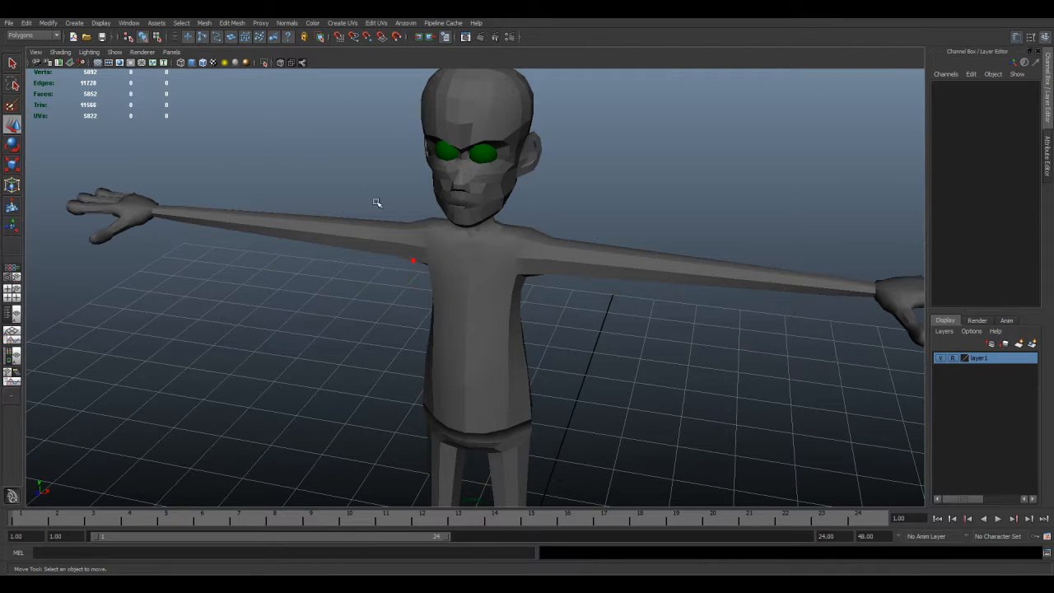
Step: Enter vertex mode on the original half and select two vertices on the belly's centre line
left_click(511, 270)
right_click(521, 304)
right_click_drag(519, 319, 521, 327)
left_click_drag(520, 328, 467, 326, "alt")
right_click_drag(464, 325, 423, 330)
left_click_drag(409, 328, 408, 365)
middle_click_drag(415, 345, 469, 305, "alt")
scroll(461, 315, "down", 5)
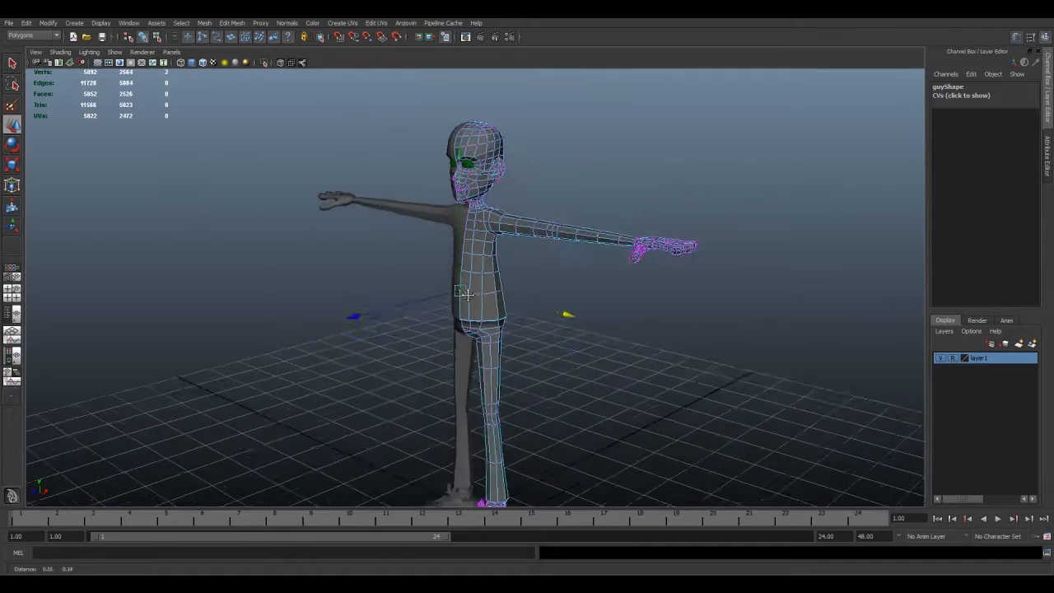
Step: Enable Soft Select in the Move Tool settings and widen the falloff radius to about 0.98 around the belly vertices
left_click_drag(470, 304, 442, 294, "alt")
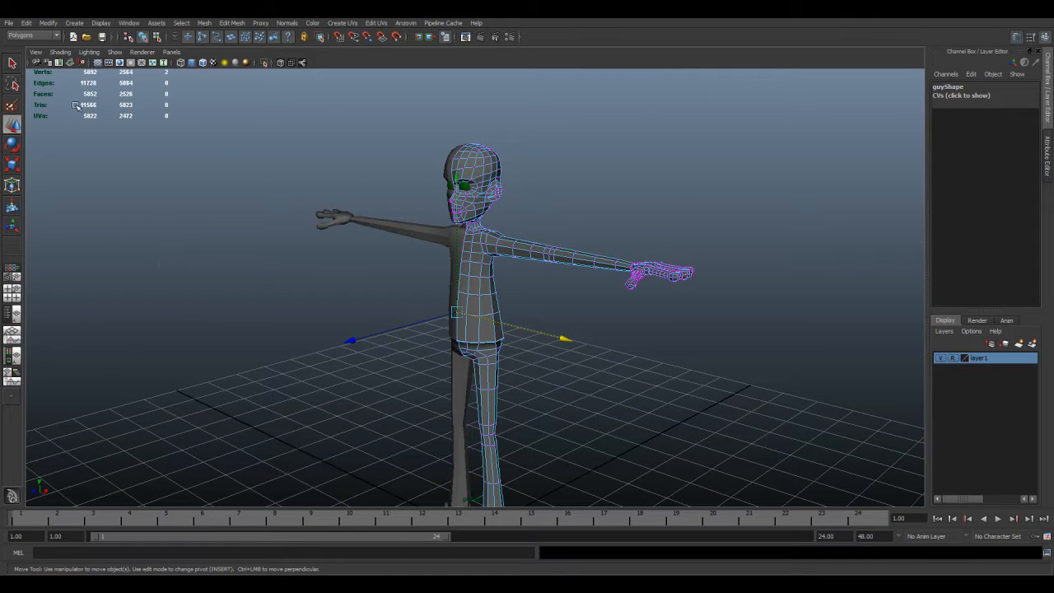
double_click(13, 125)
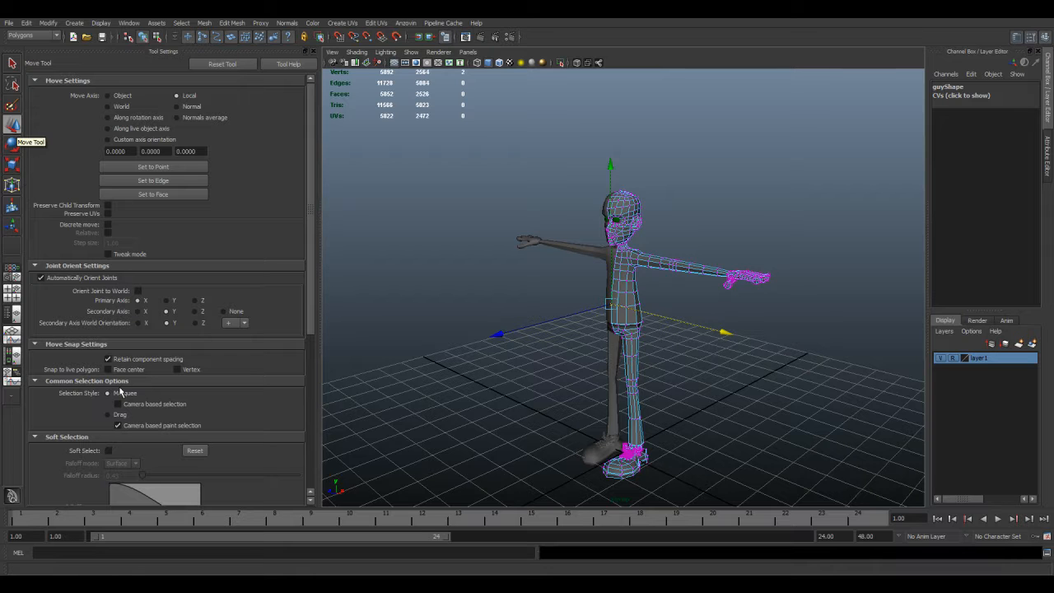
left_click(109, 451)
scroll(123, 463, "down", 5)
scroll(558, 311, "up", 10)
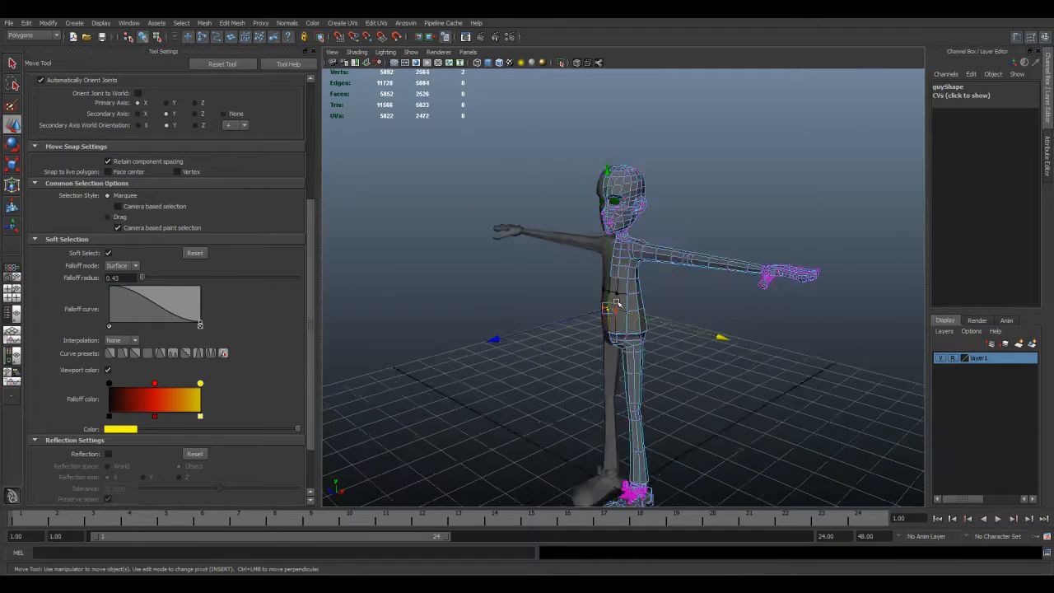
left_click_drag(558, 311, 772, 402, "alt")
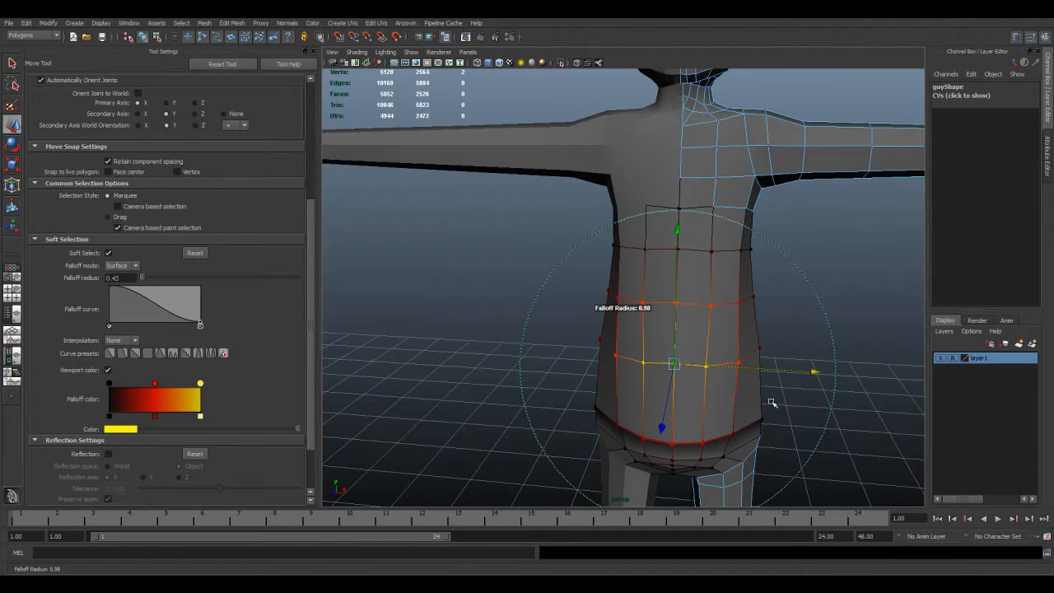
Step: Pull the soft-selected belly vertices forward and the vertices at the back of the hips backward
left_click_drag(658, 369, 596, 346, "alt")
left_click(355, 339)
left_click_drag(356, 339, 340, 346)
left_click_drag(521, 366, 599, 373, "alt")
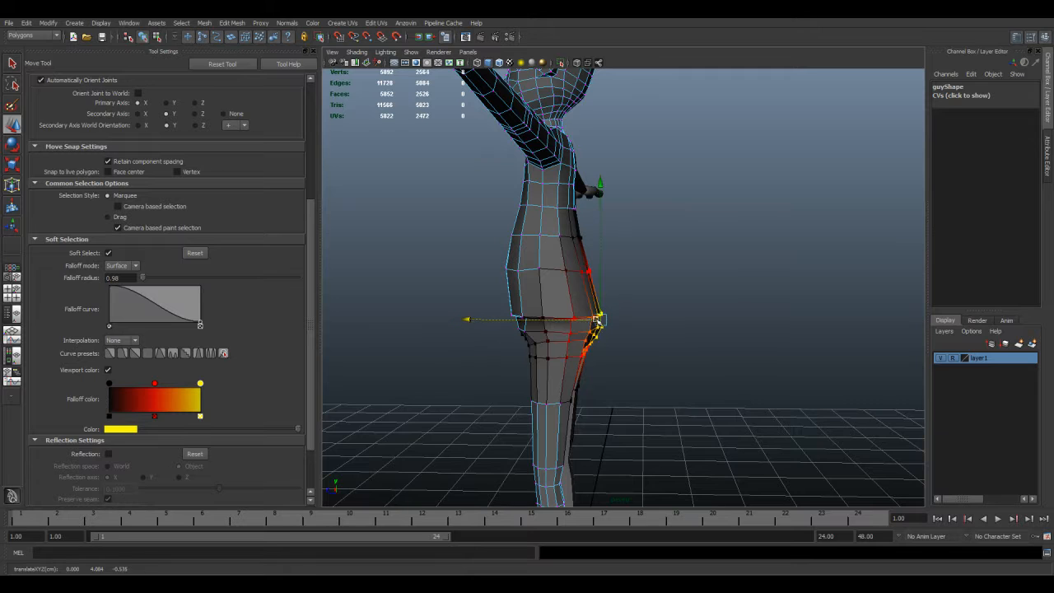
left_click_drag(559, 327, 573, 323, "alt")
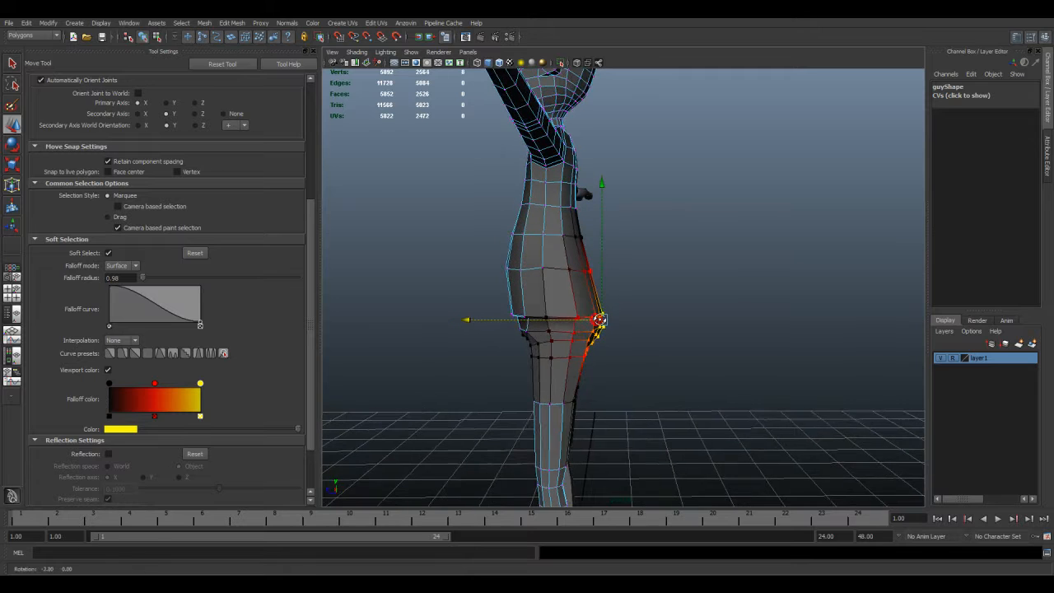
Step: Scale the rear hip vertices slightly, select the vertices around the hips, and reduce the falloff radius to 0.64
left_click(12, 165)
mouse_move(603, 321)
left_mouse_down()
mouse_move(614, 320)
mouse_move(604, 321)
left_mouse_up()
left_click_drag(477, 337, 400, 327, "alt")
left_click(639, 298)
key("b")
key("w")
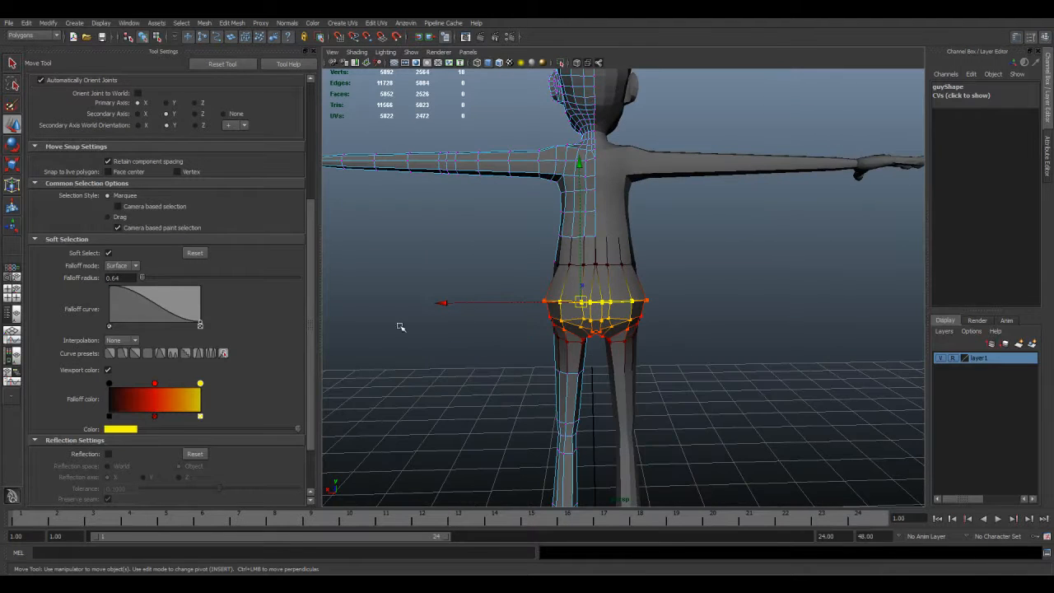
Step: Scale the soft-selected hip vertices to reshape the width of the hips
left_click(14, 166)
left_click_drag(654, 278, 737, 294, "alt")
middle_click_drag(743, 285, 764, 285)
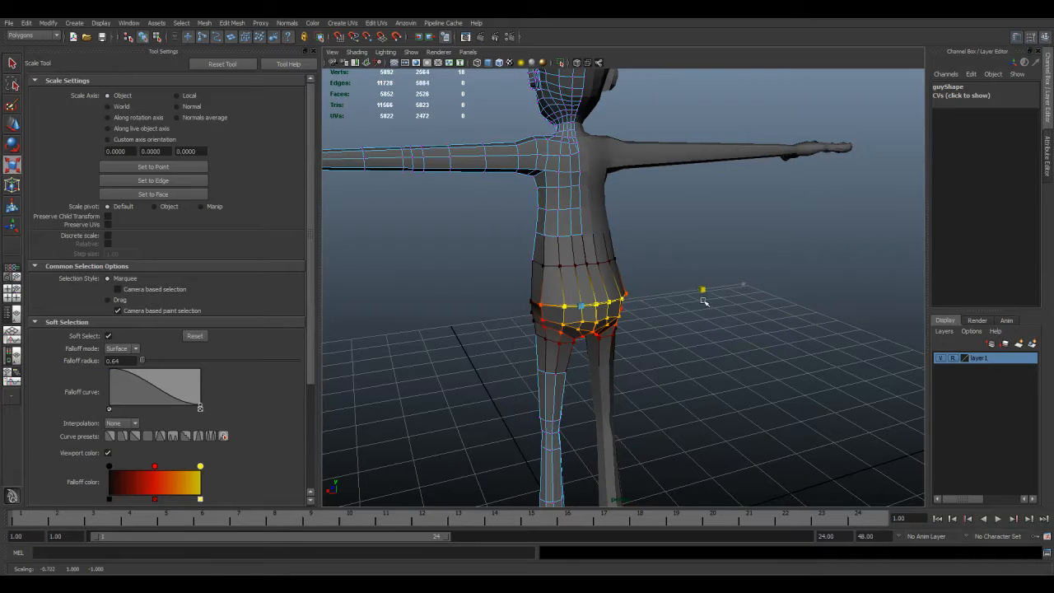
middle_click_drag(741, 301, 745, 301)
left_click_drag(598, 306, 570, 319, "alt")
key("w")
Step: Select the centre-line vertices on top of the head with a soft selection falloff radius of 0.78
left_click(392, 315)
left_click_drag(386, 317, 579, 261, "alt")
left_click_drag(607, 214, 614, 217)
left_click_drag(614, 217, 636, 217, "alt")
left_click(605, 159)
left_click_drag(604, 159, 591, 201, "alt")
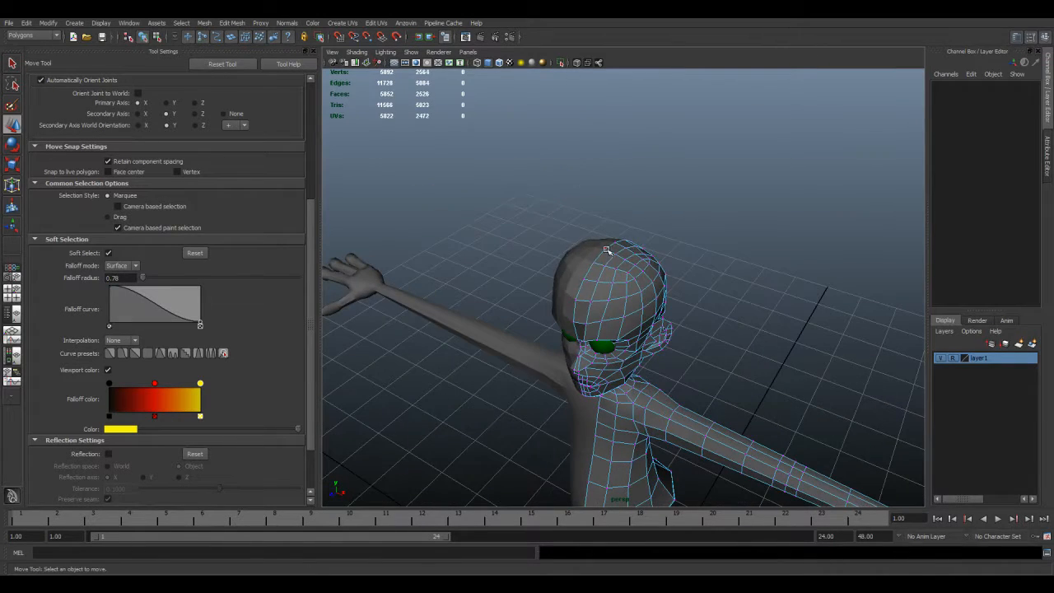
left_click(607, 250)
left_click_drag(608, 250, 622, 290, "alt")
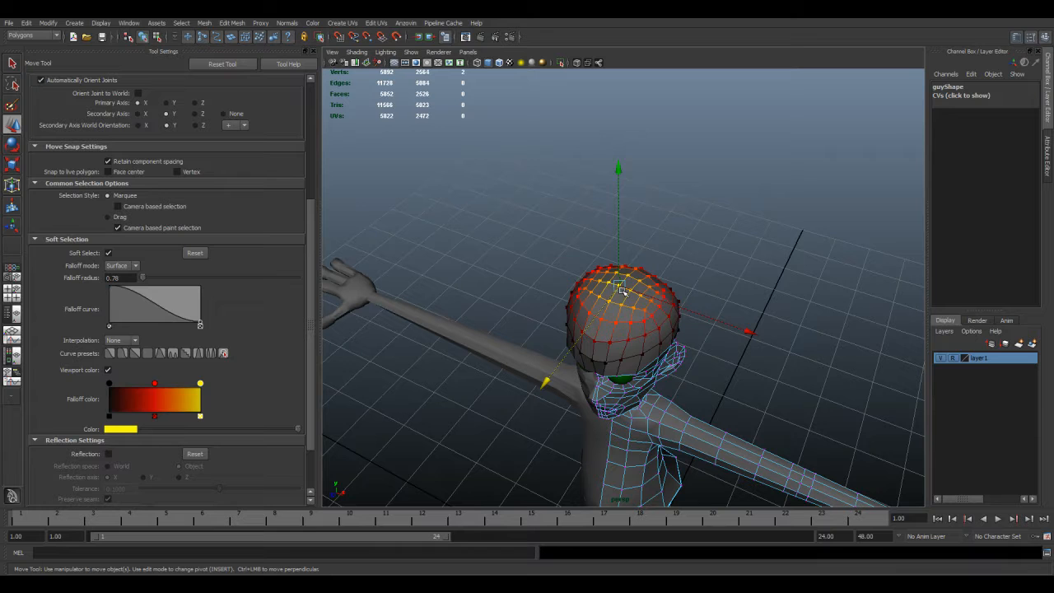
Step: Enlarge the soft selection falloff radius to 1.02 and move the vertices on top of the head vertically to reshape the skull
left_click(12, 163)
left_click_drag(622, 285, 575, 252)
left_click_drag(528, 175, 590, 214, "alt")
left_click(13, 124)
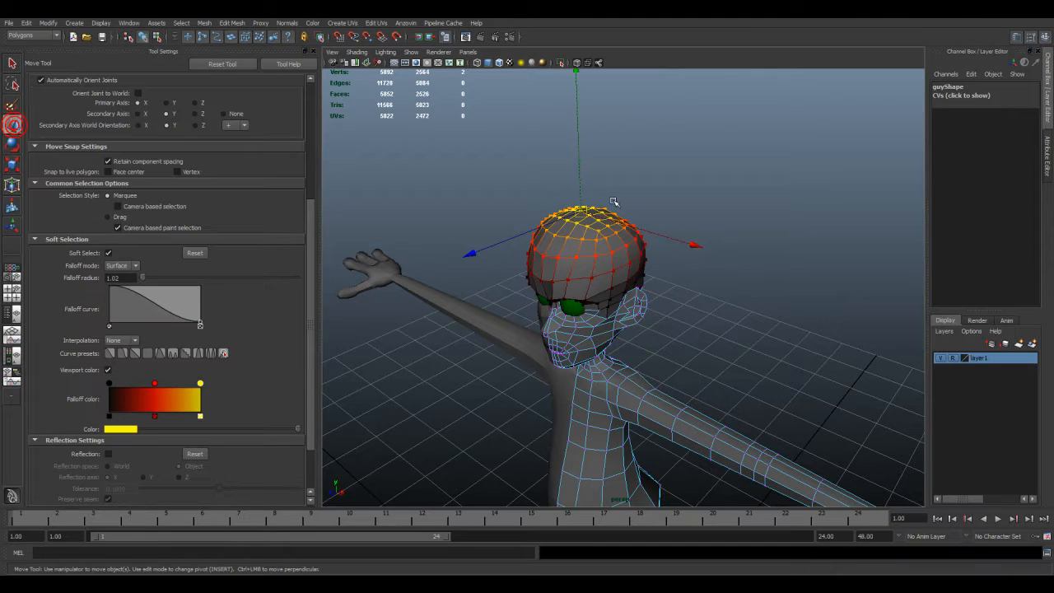
left_click_drag(578, 162, 595, 205)
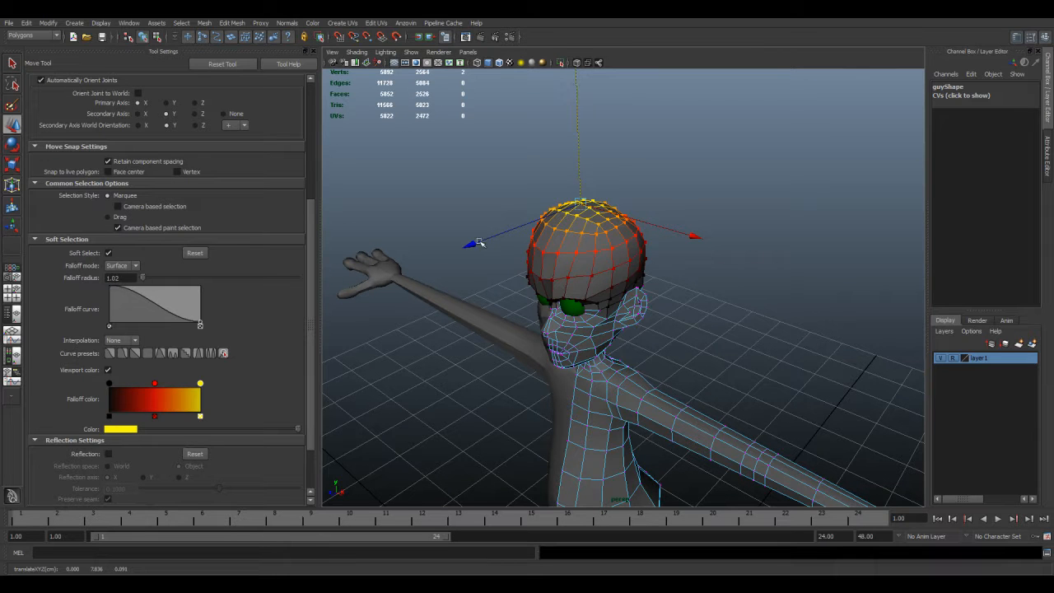
key("minus")
left_click_drag(577, 134, 613, 187)
Step: Select the vertices around the hips and scale them with soft selection to widen the hips
right_click_drag(643, 320, 614, 342, "alt")
middle_click_drag(614, 342, 584, 289, "alt")
left_click_drag(540, 282, 350, 263, "alt")
left_click_drag(677, 336, 579, 298, "alt")
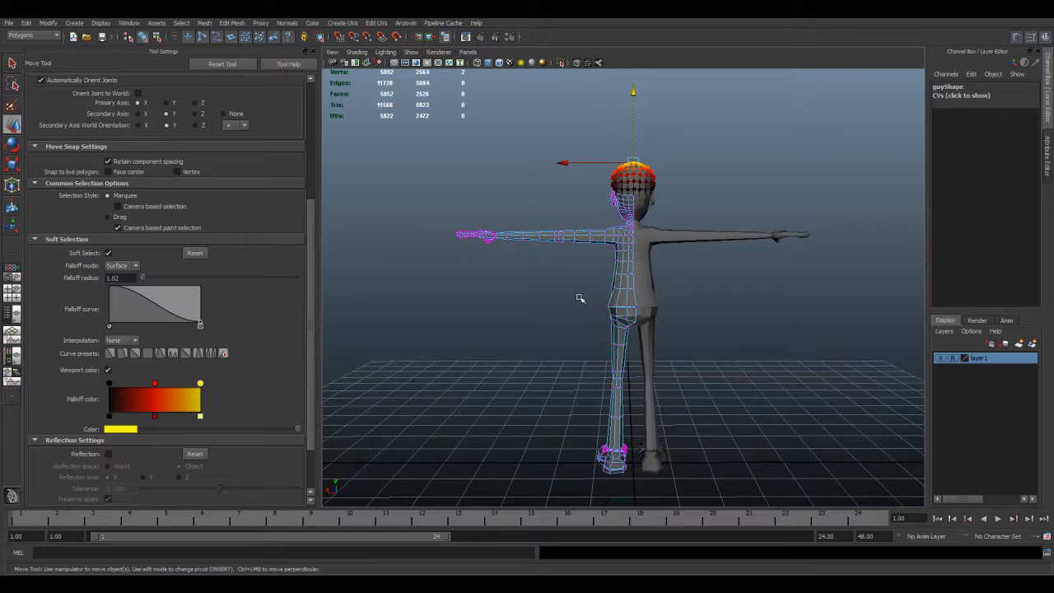
left_click_drag(693, 311, 694, 311)
left_click_drag(638, 317, 808, 349, "alt")
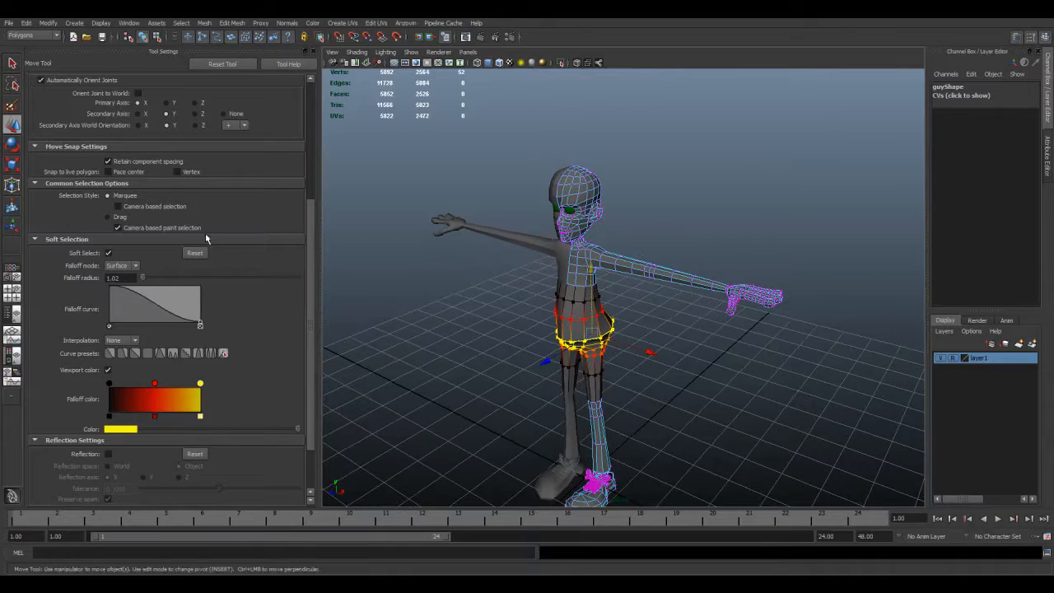
left_click(13, 167)
left_click_drag(632, 352, 718, 349, "alt")
left_click(669, 298)
left_click_drag(669, 298, 615, 347, "alt")
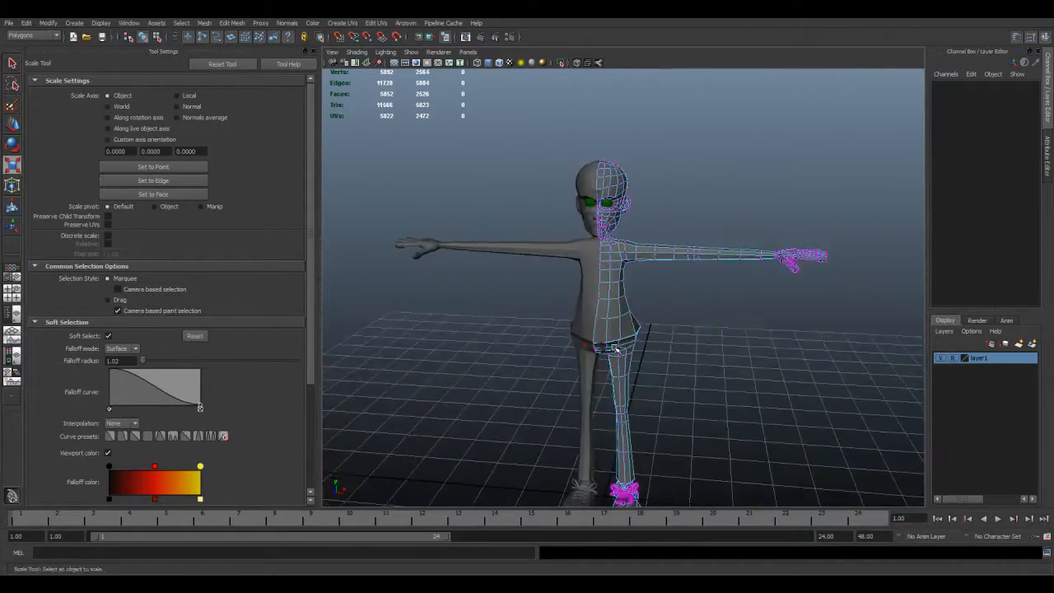
Step: Hide layer1 and select the torso's centre-line vertices with soft selection turned off
scroll(616, 352, "up", 6)
middle_click_drag(615, 352, 748, 302, "alt")
left_click_drag(744, 318, 712, 333, "alt")
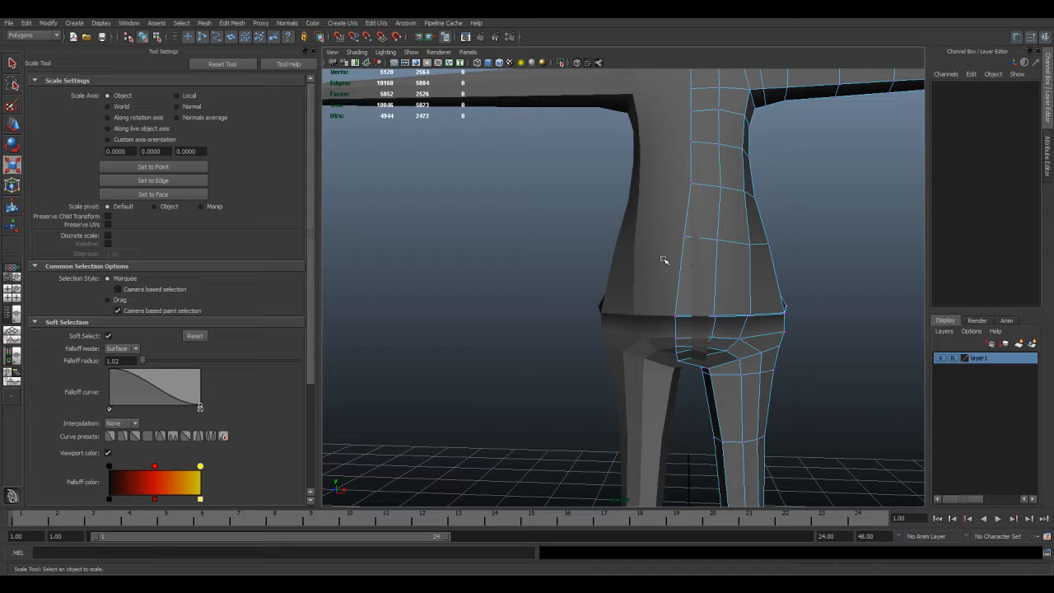
left_click(938, 358)
right_click_drag(678, 268, 648, 275)
scroll(650, 282, "down", 5)
left_click_drag(651, 285, 655, 283, "alt")
left_click_drag(607, 205, 664, 347)
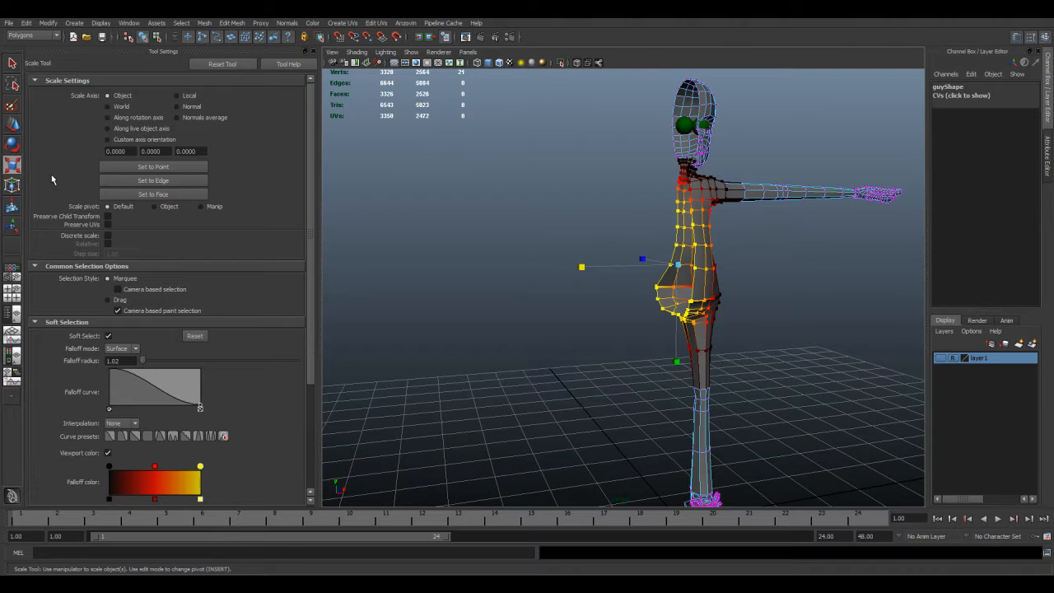
left_click(108, 336)
Step: Set the X position of the torso's centre-line vertices to 0 in the Component Editor
left_click_drag(610, 265, 626, 228, "alt")
key("f")
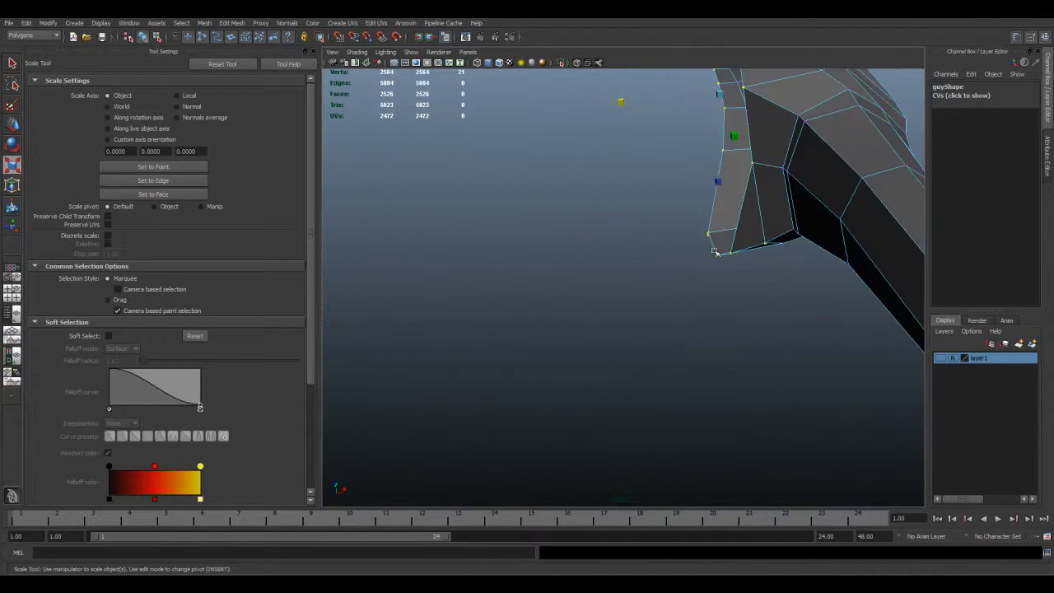
left_click_drag(693, 272, 657, 313, "alt")
right_click_drag(657, 312, 629, 240, "alt")
middle_click_drag(630, 240, 612, 286, "alt")
key("space")
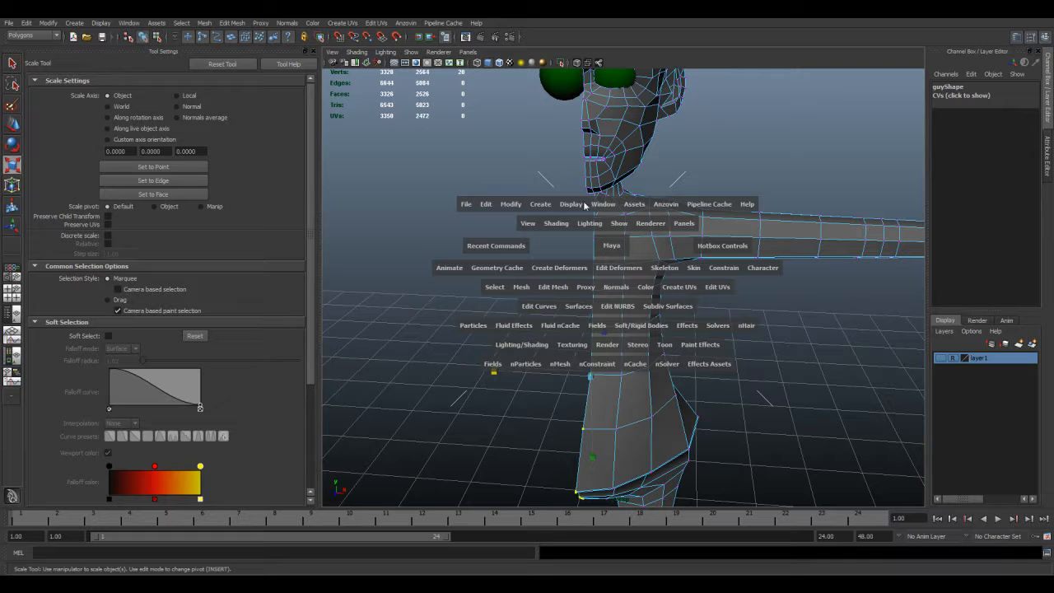
left_click_drag(603, 204, 727, 233)
left_click_drag(401, 387, 408, 174)
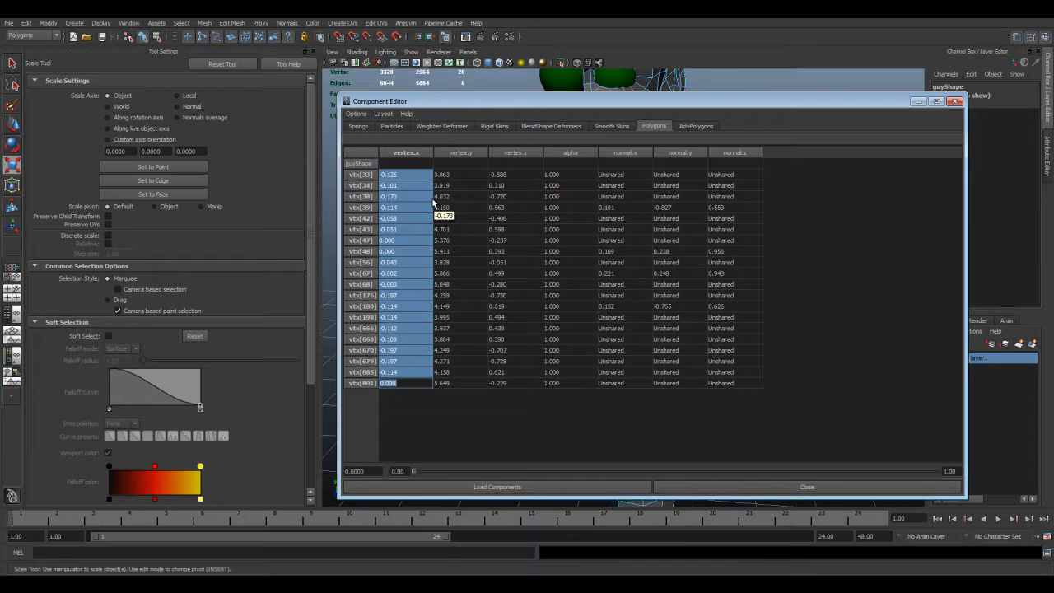
left_click_drag(496, 111, 869, 131)
type("0")
key("Return")
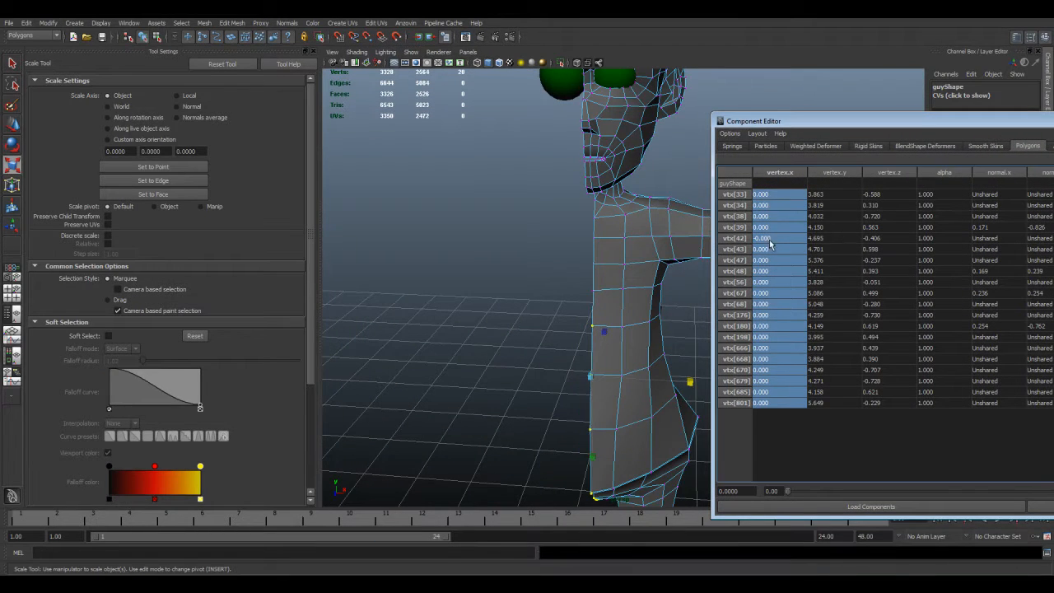
Step: Return to object mode, close the Component Editor, show layer1 again and select the editable half of the body
right_click_drag(623, 259, 667, 247)
left_click_drag(795, 125, 324, 206)
left_click(861, 206)
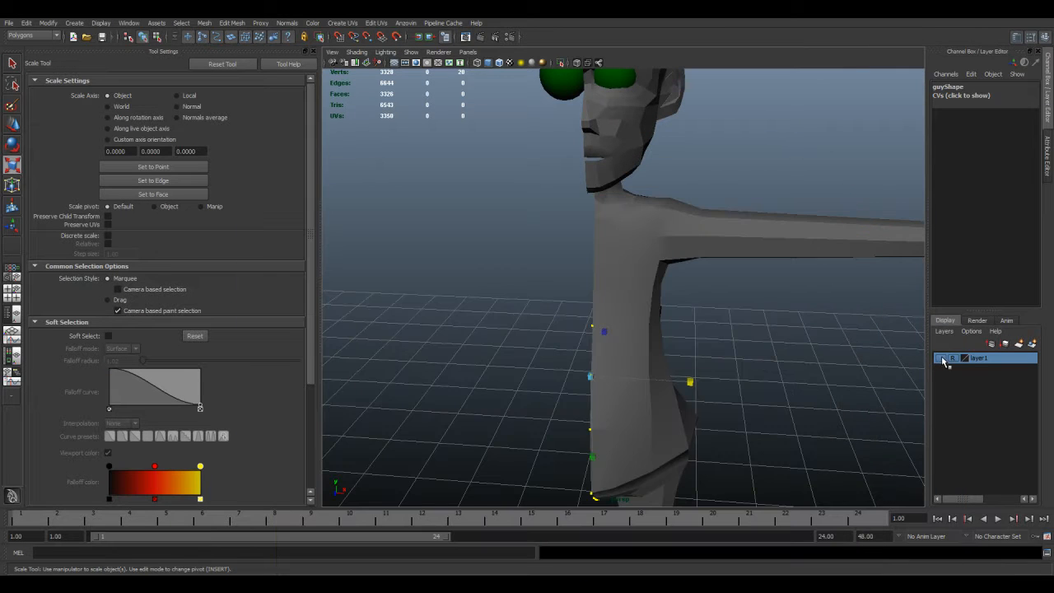
left_click(941, 358)
left_click_drag(612, 316, 595, 296, "alt")
left_click(568, 305)
left_click(650, 305)
left_click_drag(710, 337, 519, 327, "alt")
left_click_drag(631, 380, 593, 327, "alt")
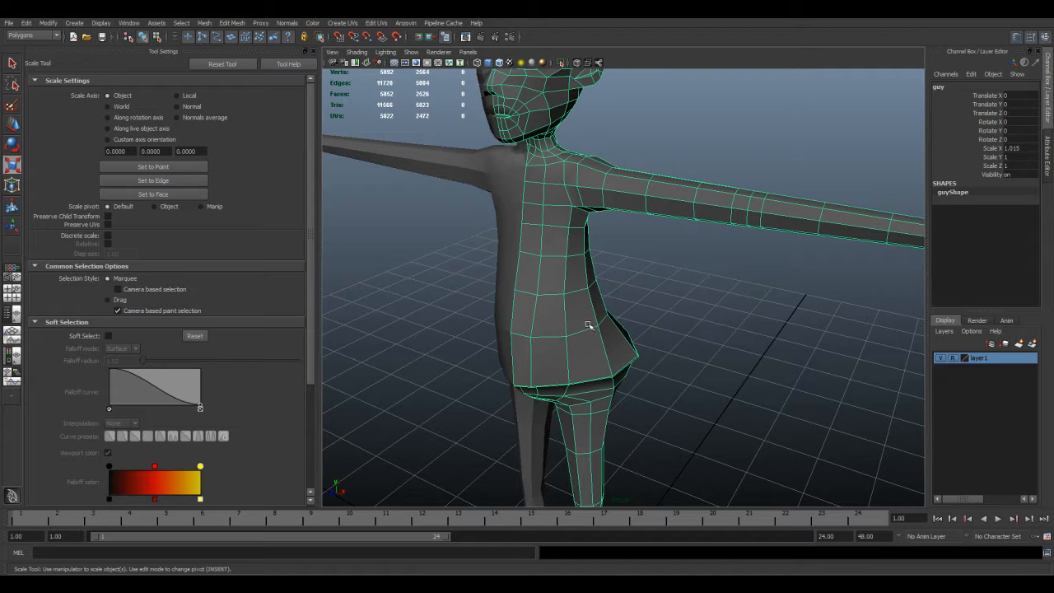
Step: Activate the Sculpt Geometry Tool with the Relax operation and an opacity of 0.4682
key("space")
mouse_move(473, 325)
left_mouse_down()
mouse_move(519, 516)
mouse_move(539, 535)
mouse_move(579, 540)
left_mouse_up()
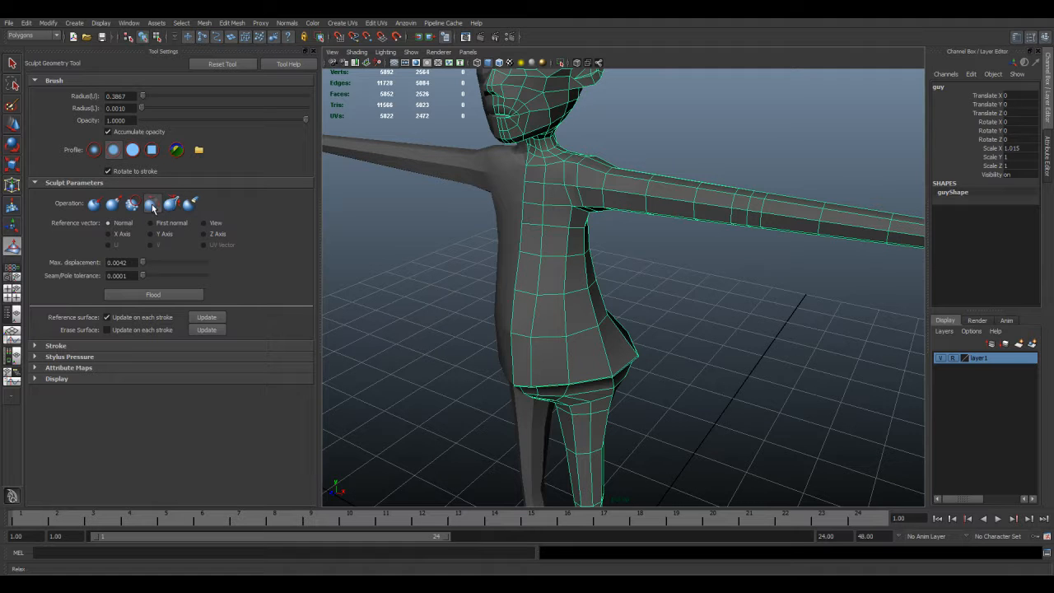
left_click(170, 204)
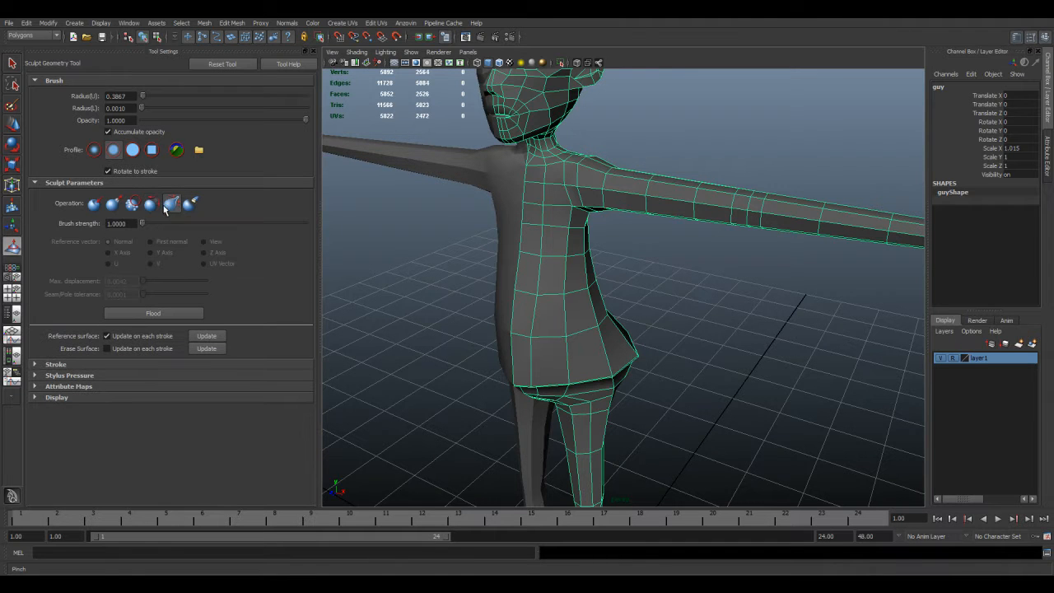
left_click(151, 205)
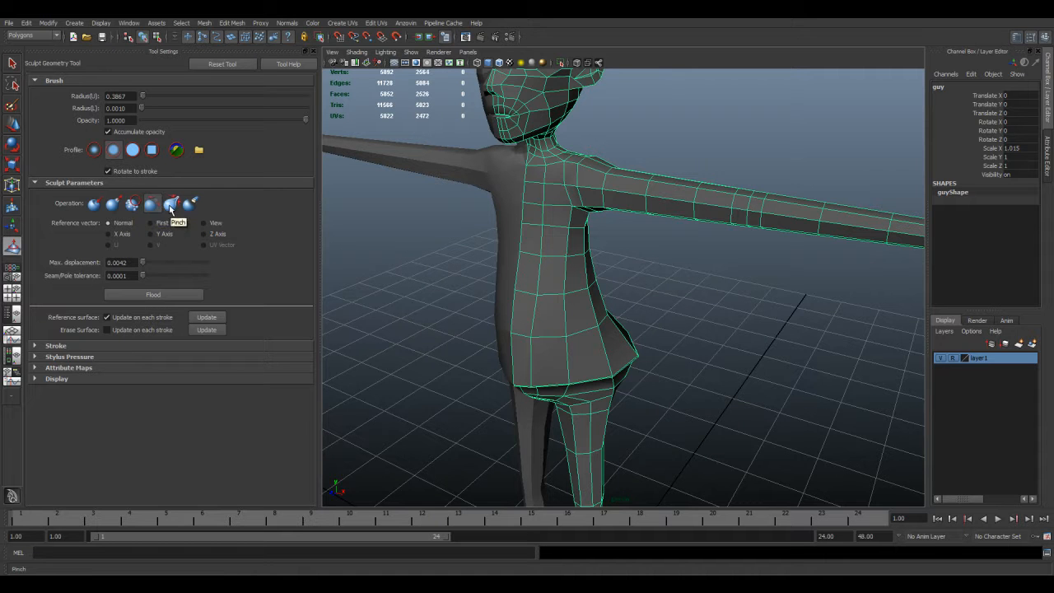
left_click(132, 205)
left_click(149, 205)
left_click(135, 205)
left_click(147, 204)
left_click_drag(223, 124, 217, 124)
Step: Relax the mesh on the side of the head behind the ear
left_click_drag(550, 282, 562, 348, "alt")
middle_click_drag(562, 347, 568, 359, "alt")
right_click_drag(529, 226, 572, 249, "alt")
left_click_drag(571, 249, 543, 183, "alt")
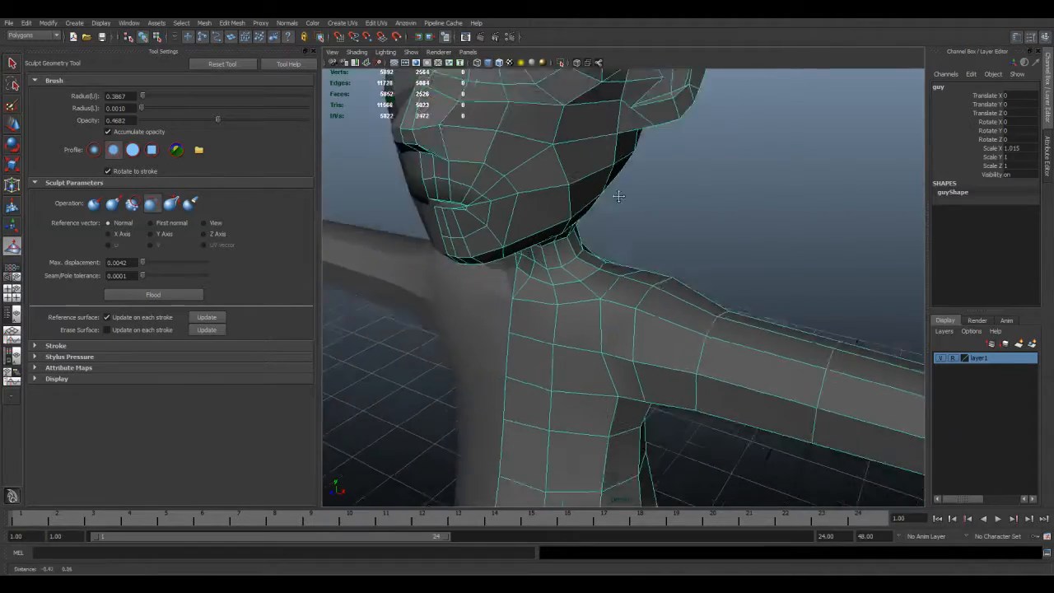
middle_click_drag(544, 182, 590, 151, "alt")
left_click_drag(591, 151, 517, 210, "alt")
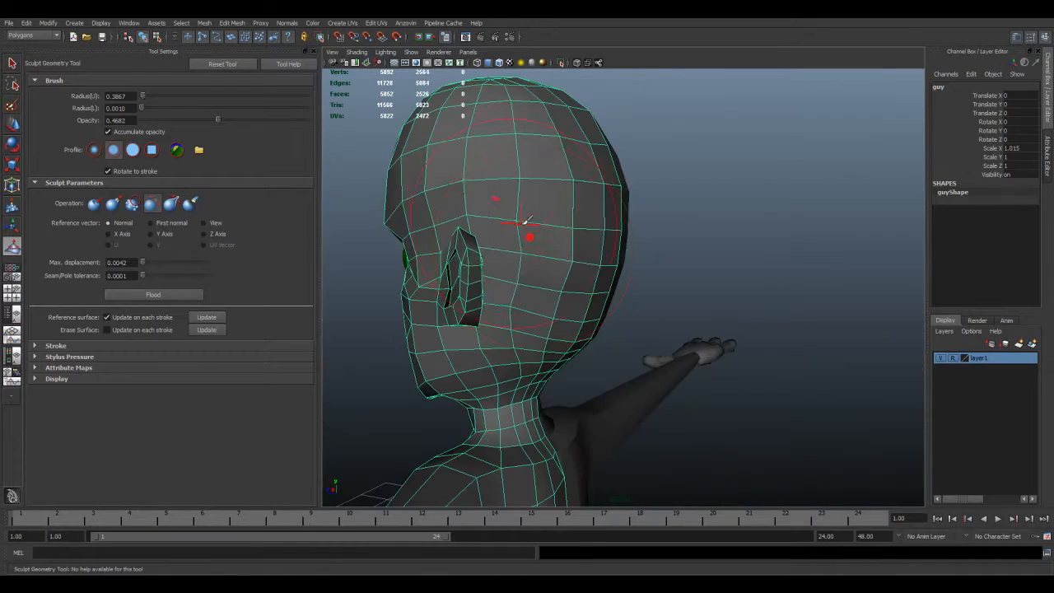
left_click_drag(551, 266, 522, 243, "alt")
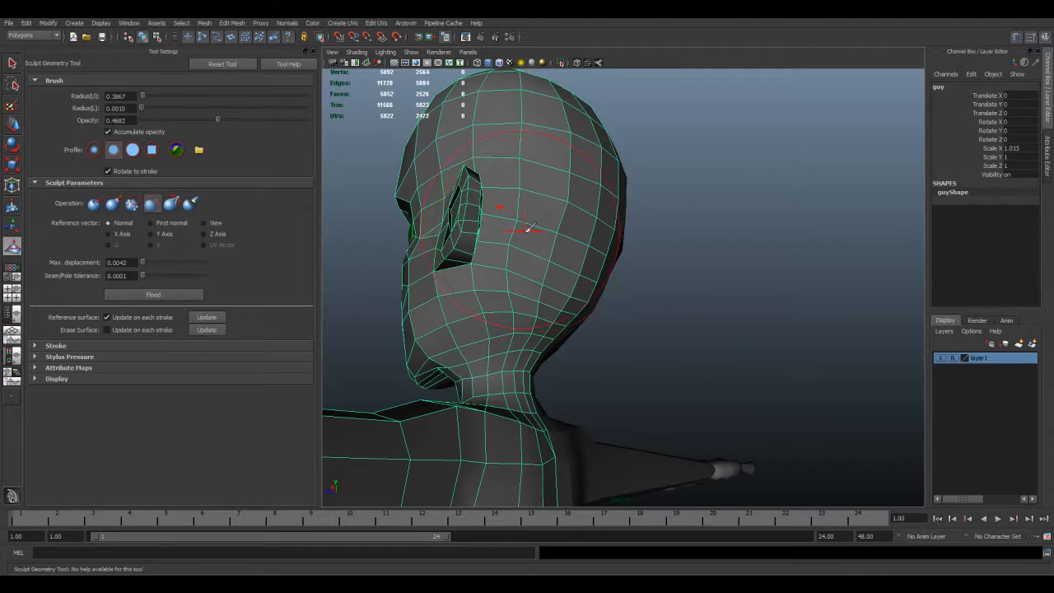
scroll(527, 230, "up", 5)
middle_click_drag(522, 230, 568, 270, "alt")
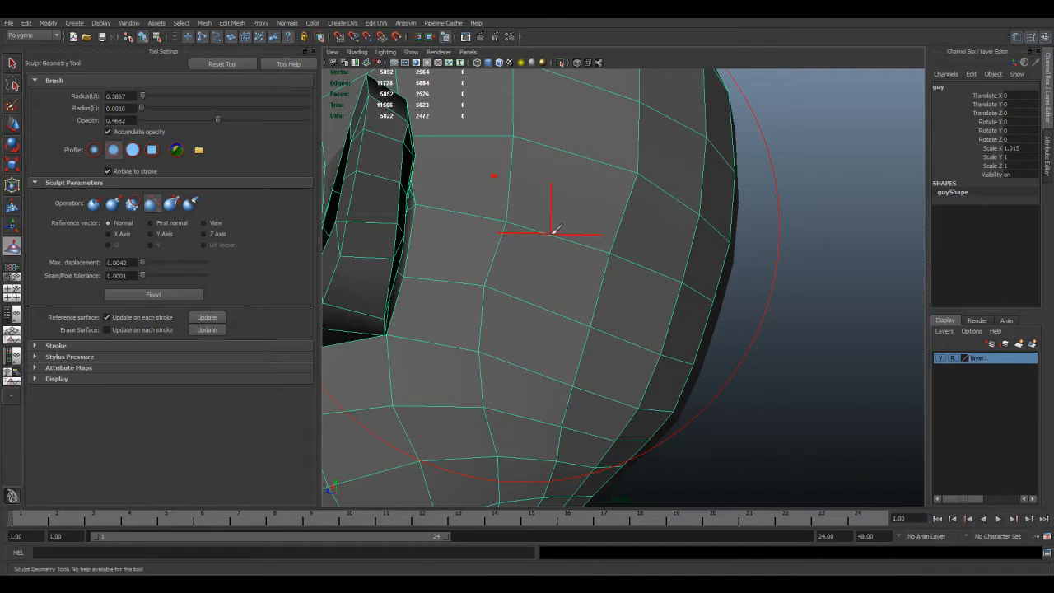
Step: Reduce the sculpt brush radius to 0.2217 and relax the back of the head and the forehead
mouse_move(496, 261)
left_mouse_down()
mouse_move(560, 214)
mouse_move(585, 280)
mouse_move(593, 273)
left_mouse_up()
scroll(561, 217, "down", 3)
left_click_drag(589, 195, 552, 207, "alt")
left_click_drag(602, 273, 536, 233, "alt")
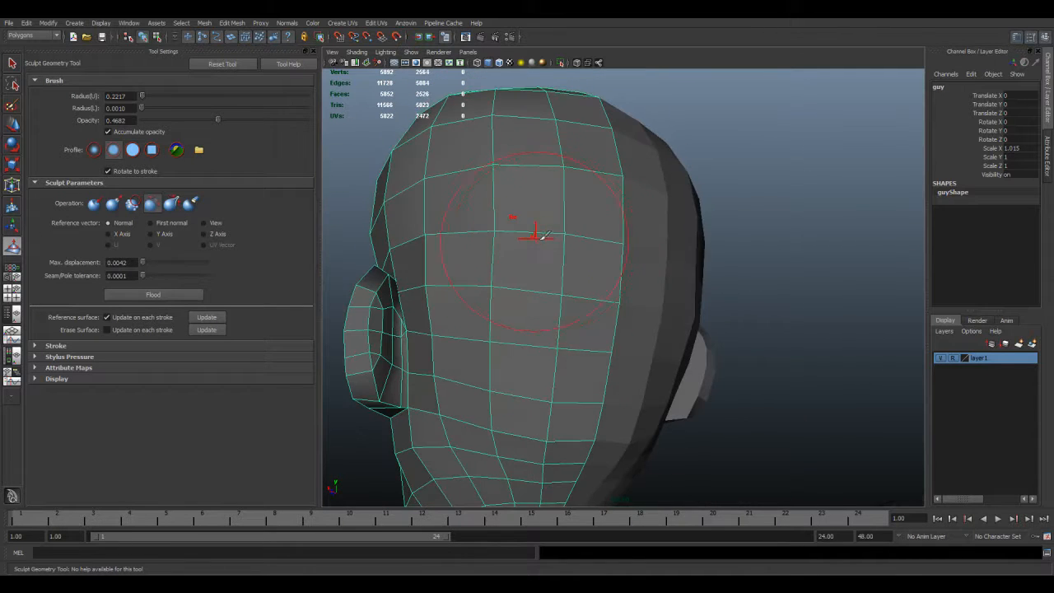
left_click_drag(532, 276, 477, 256, "alt")
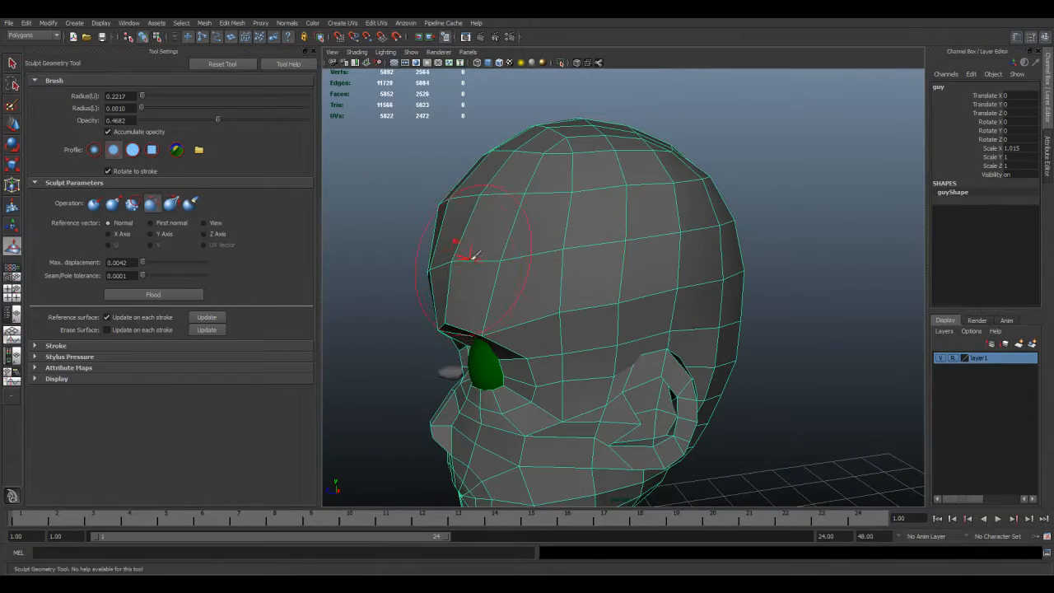
left_click_drag(662, 224, 630, 298, "alt")
mouse_move(600, 269)
left_mouse_down("alt")
mouse_move(630, 271)
mouse_move(576, 219)
mouse_move(565, 261)
mouse_move(517, 310)
mouse_move(571, 275)
mouse_move(630, 285)
left_mouse_up("alt")
Step: Relax the mesh along the cheek and jawline beside the mouth
middle_click_drag(630, 284, 496, 213, "alt")
right_click_drag(496, 212, 553, 276, "alt")
middle_click_drag(466, 232, 603, 263, "alt")
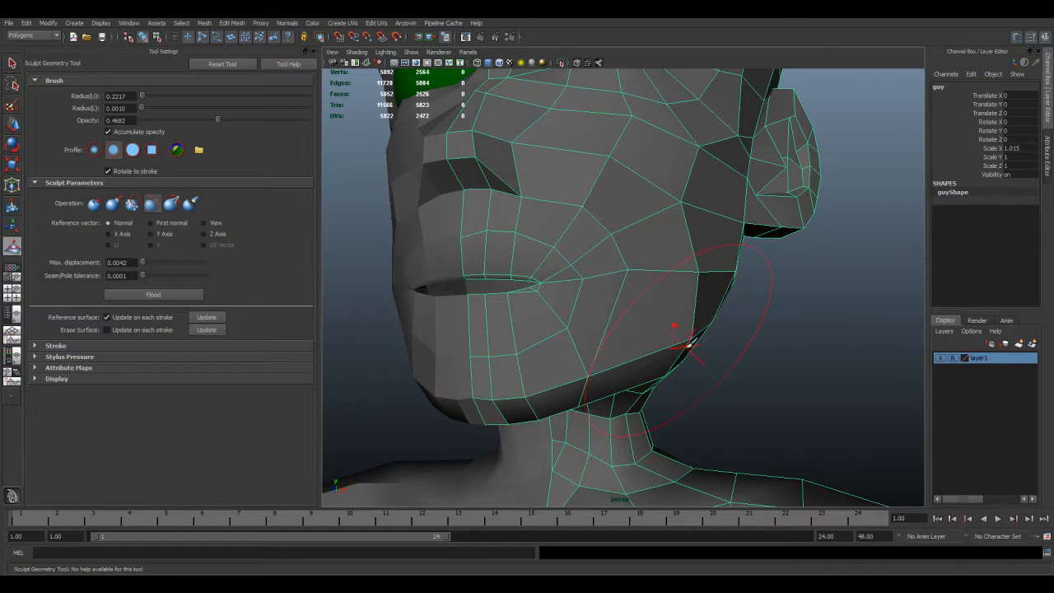
mouse_move(646, 319)
left_mouse_down()
mouse_move(640, 305)
mouse_move(651, 313)
mouse_move(658, 302)
left_mouse_up()
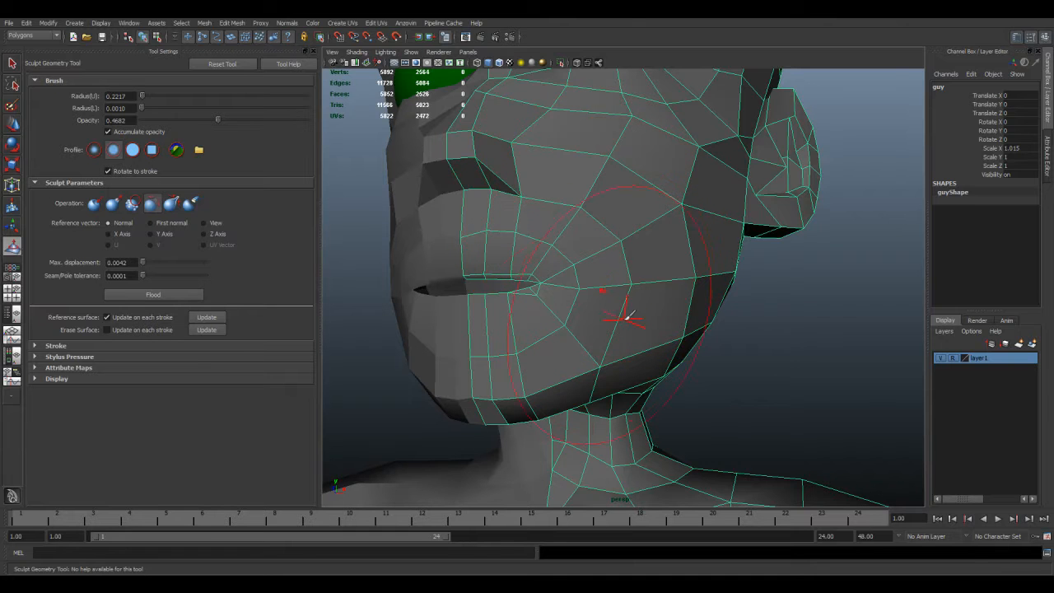
Step: Relax the rear of the jaw below the ear and the area around the mouth
left_click_drag(609, 238, 581, 337, "alt")
mouse_move(689, 285)
left_mouse_down("alt")
mouse_move(635, 277)
mouse_move(628, 297)
left_mouse_up("alt")
left_click_drag(685, 323, 630, 313, "alt")
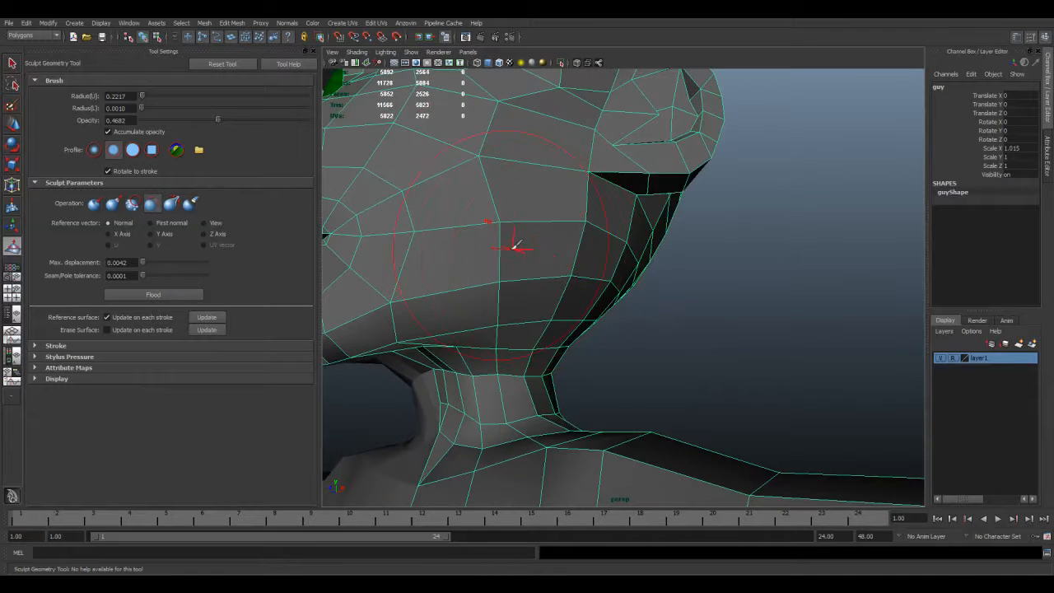
left_click_drag(555, 306, 607, 310, "alt")
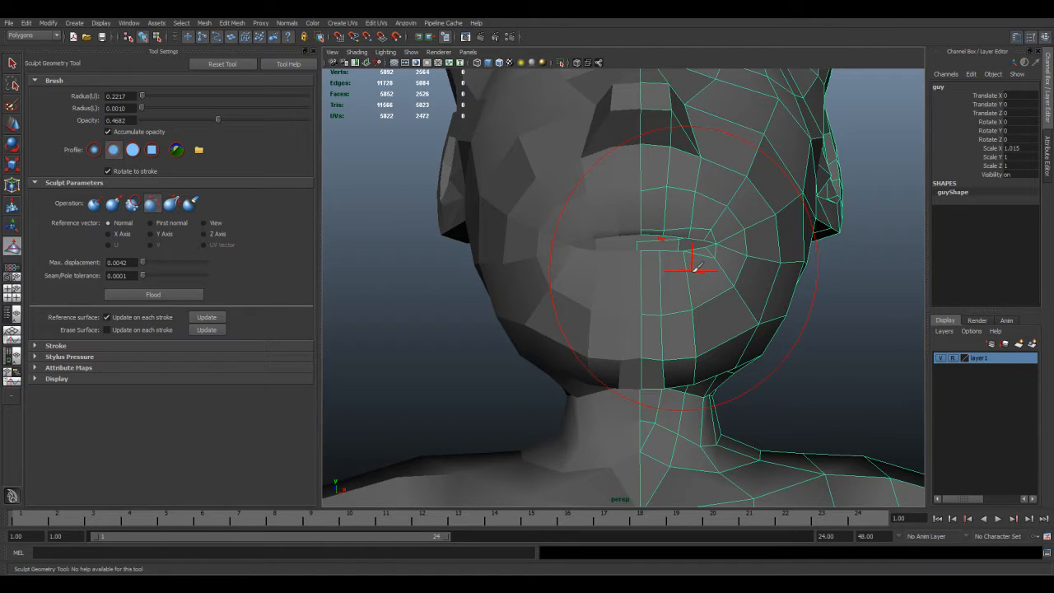
left_click_drag(693, 267, 681, 268)
Step: Reduce the sculpt brush radius to 0.1627 and relax the mesh along the leg
scroll(680, 306, "down", 4)
left_click_drag(680, 304, 622, 330, "alt")
middle_click_drag(623, 326, 620, 164, "alt")
middle_click_drag(601, 300, 604, 165, "alt")
left_click_drag(599, 303, 661, 264, "alt")
middle_click_drag(661, 264, 650, 211, "alt")
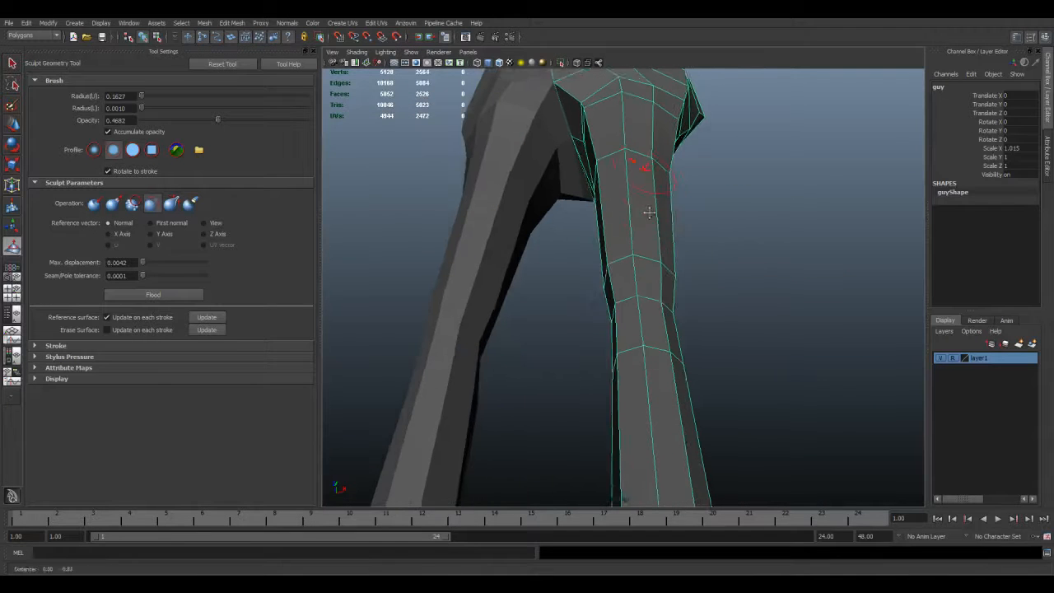
left_click_drag(650, 212, 665, 210, "alt")
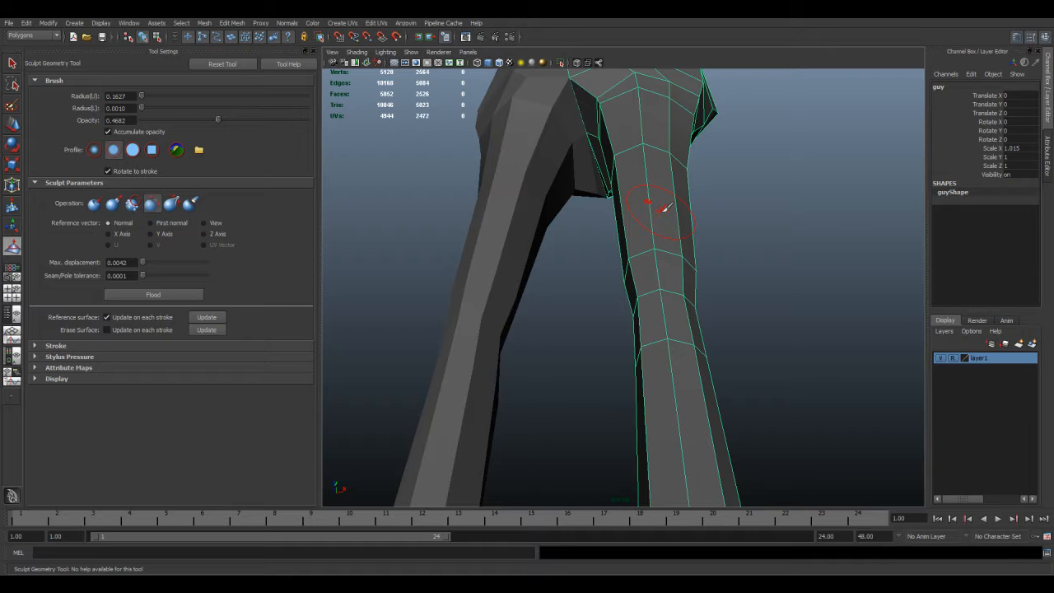
Step: Leave the sculpting tool, take layer1 out of reference mode and select both halves of the body
scroll(649, 225, "down", 3)
left_click_drag(643, 212, 509, 212, "alt")
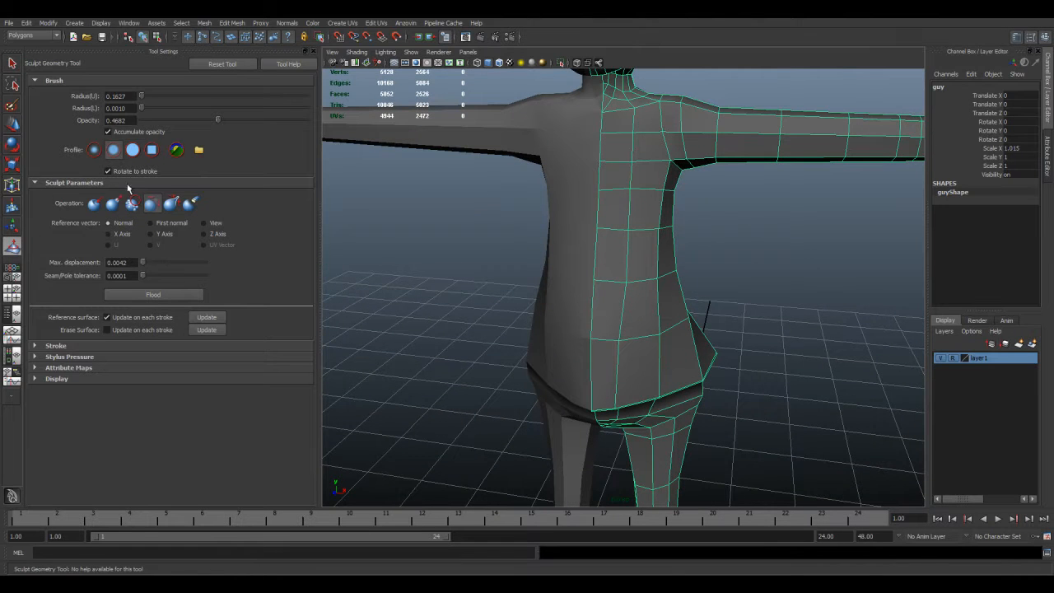
key("w")
left_click(952, 359)
left_click(688, 257)
left_click_drag(612, 238, 645, 237, "alt")
left_click_drag(540, 216, 693, 284)
scroll(710, 310, "down", 5)
scroll(710, 310, "down", 2)
middle_click_drag(710, 308, 700, 286, "alt")
scroll(698, 285, "up", 2)
left_click_drag(672, 271, 680, 270, "alt")
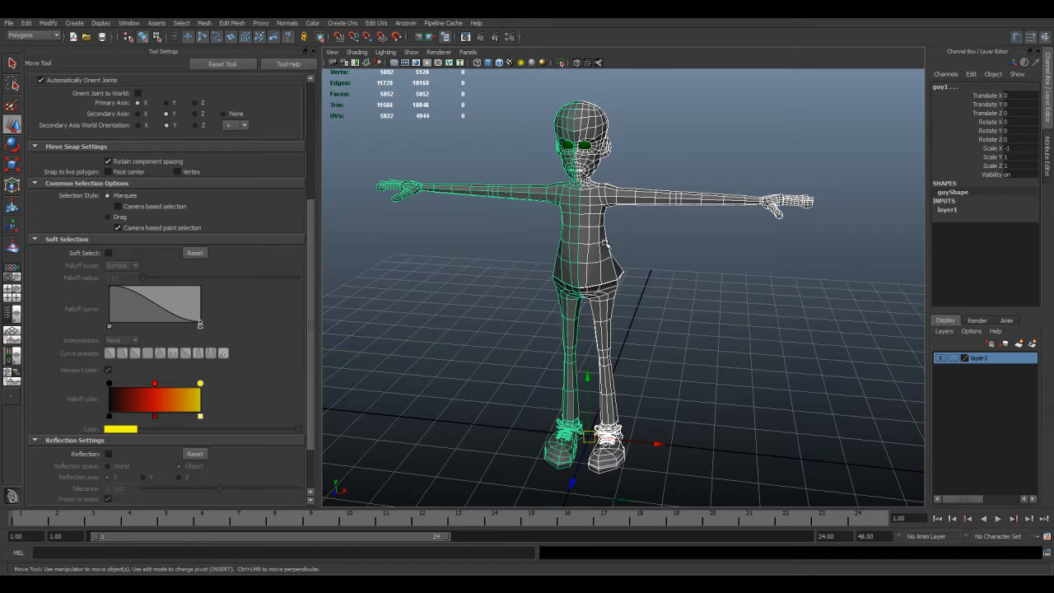
Step: Reselect both halves of the guy and combine them into a single mesh
left_click(606, 243)
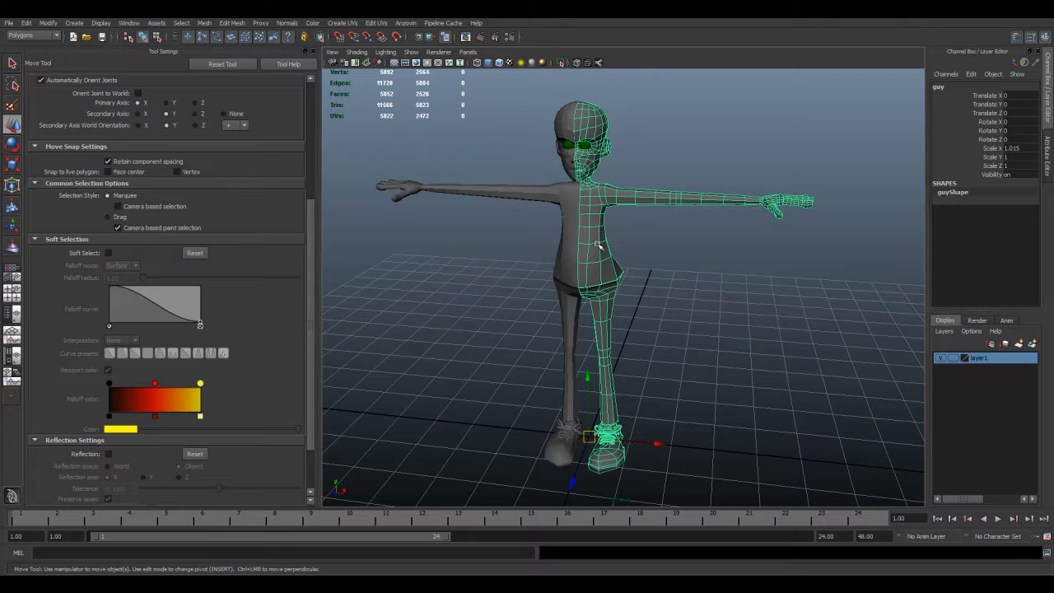
left_click_drag(505, 234, 604, 263)
key("space")
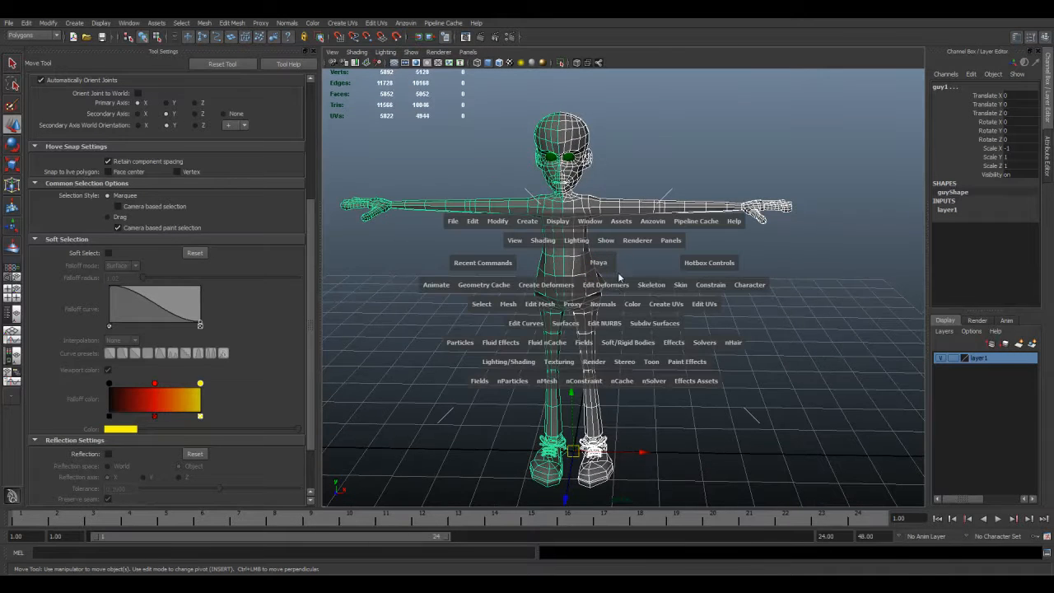
left_click(508, 303)
left_click(540, 303)
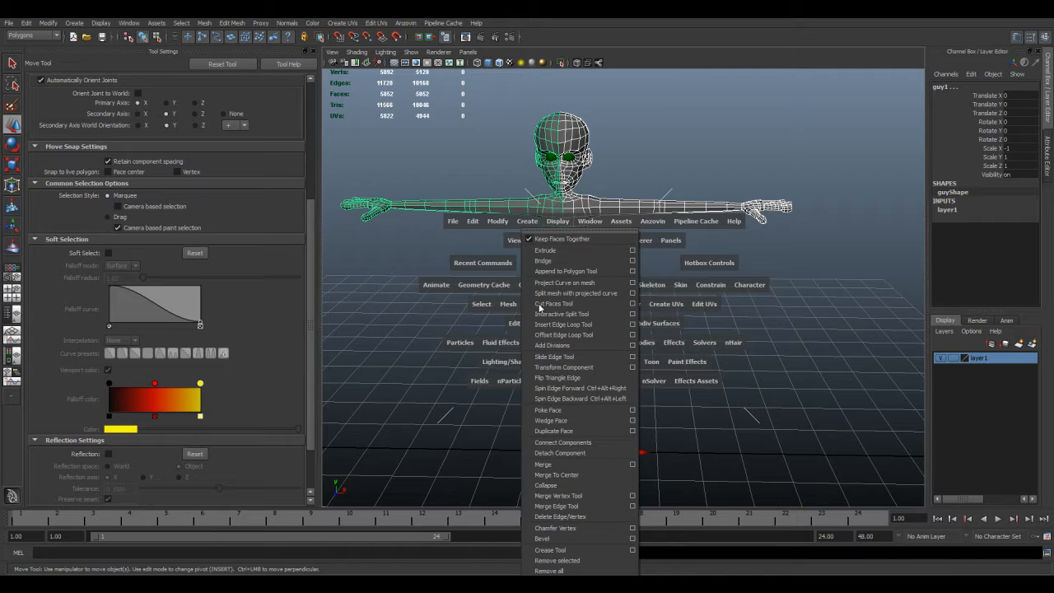
left_click(507, 305)
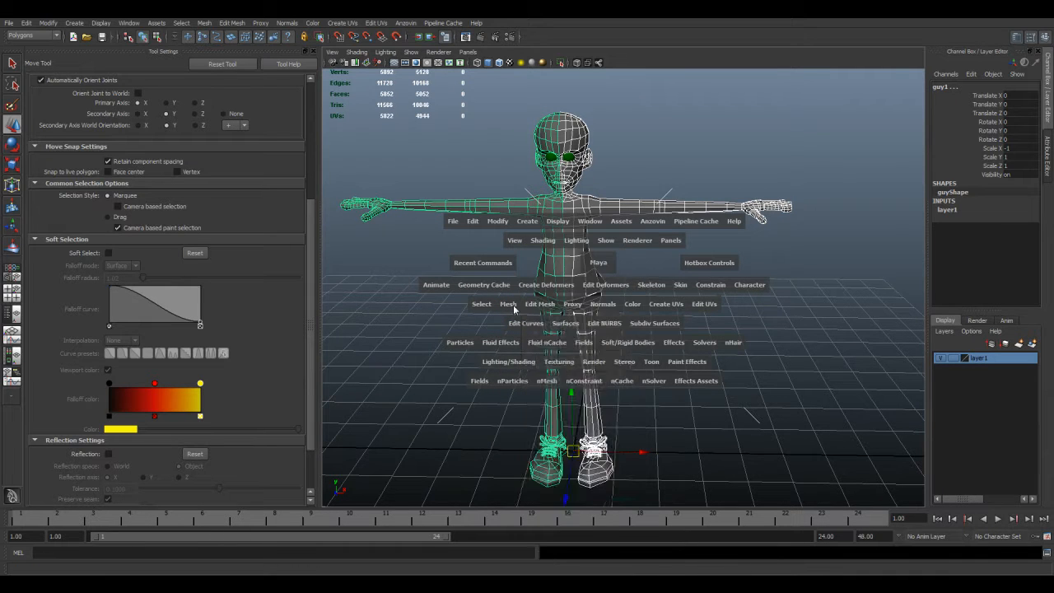
left_click(533, 322)
key("r")
left_click(603, 284)
left_click(532, 251)
left_click_drag(644, 284, 627, 302, "alt")
scroll(616, 298, "up", 10)
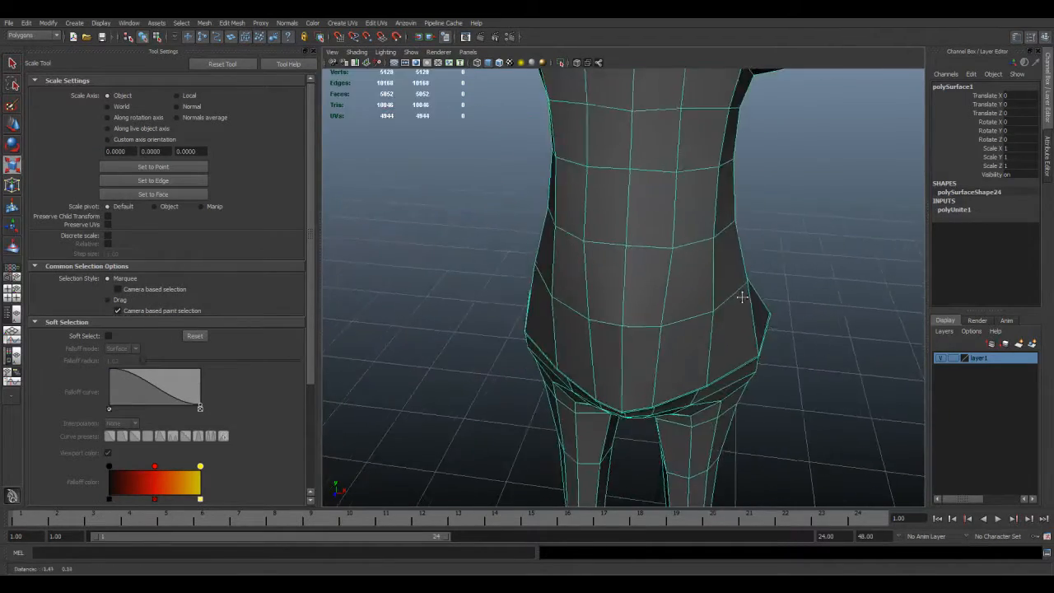
Step: Test whether the halves are joined by moving a centre-line vertex on the front of the waist along X, and undo the move
right_click(630, 242)
right_click_drag(629, 241, 586, 241)
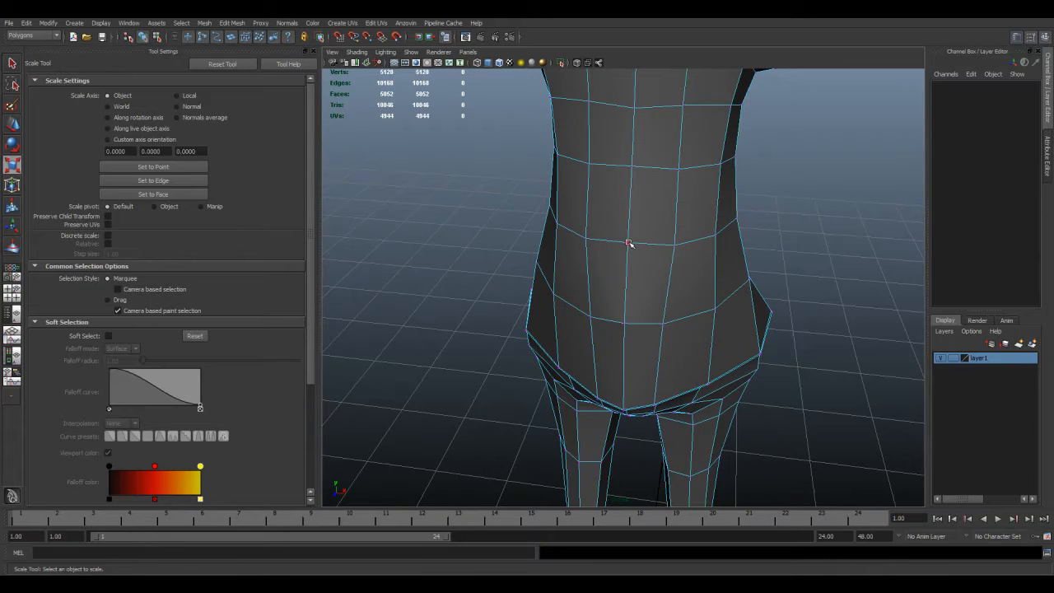
left_click_drag(670, 266, 600, 265, "alt")
left_click(592, 268)
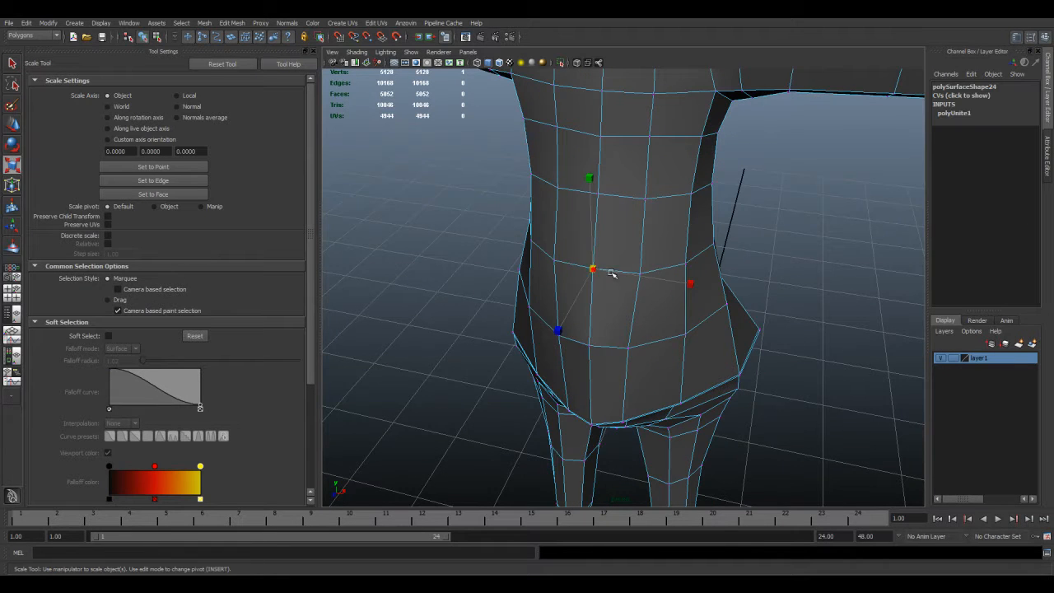
key("w")
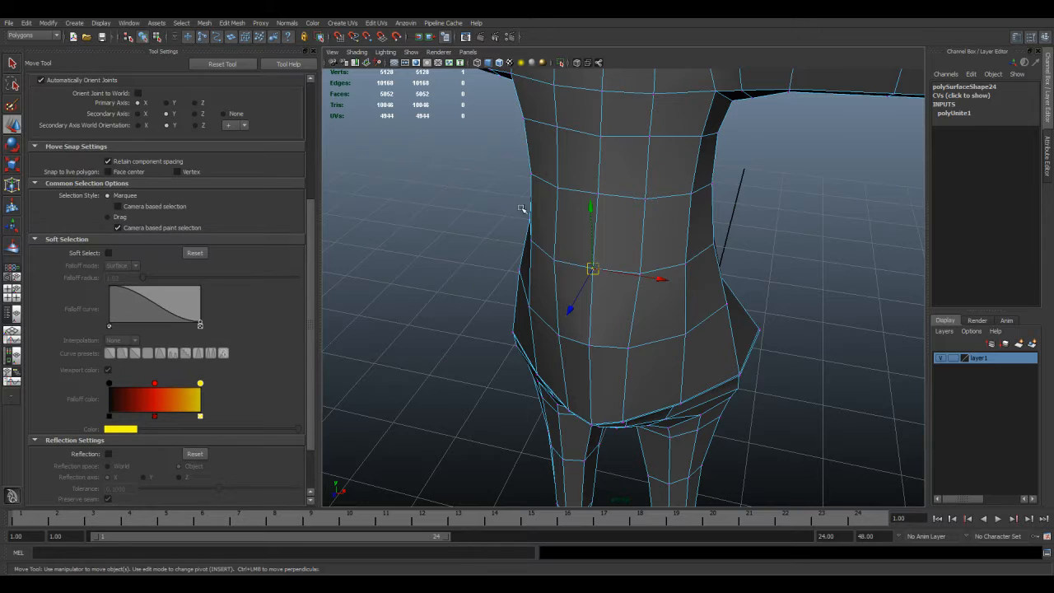
left_click_drag(665, 279, 628, 288)
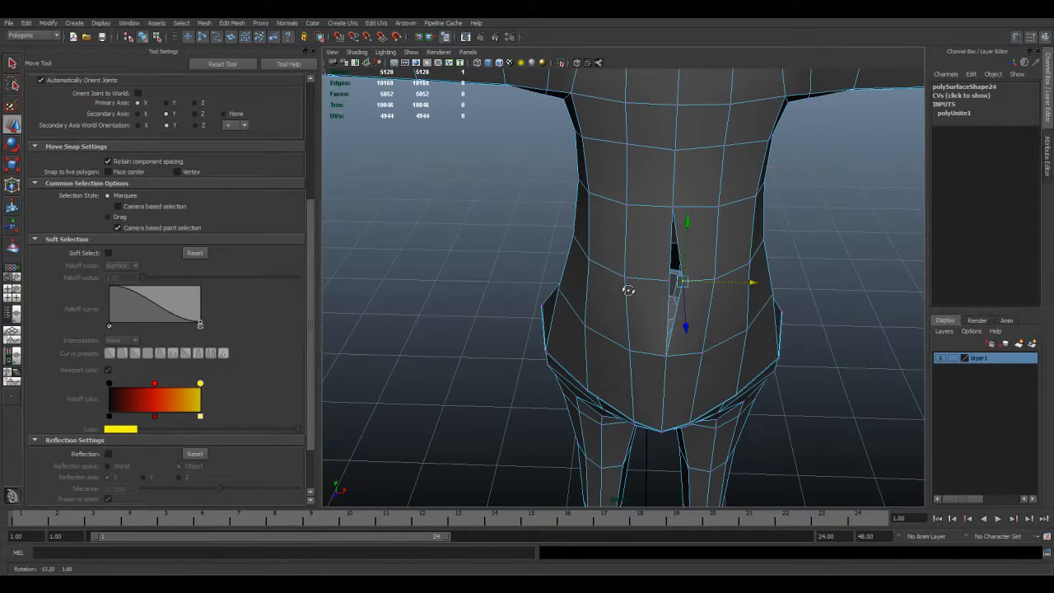
key("ctrl+z")
left_click_drag(680, 240, 647, 217, "alt")
left_click_drag(649, 273, 580, 269, "alt")
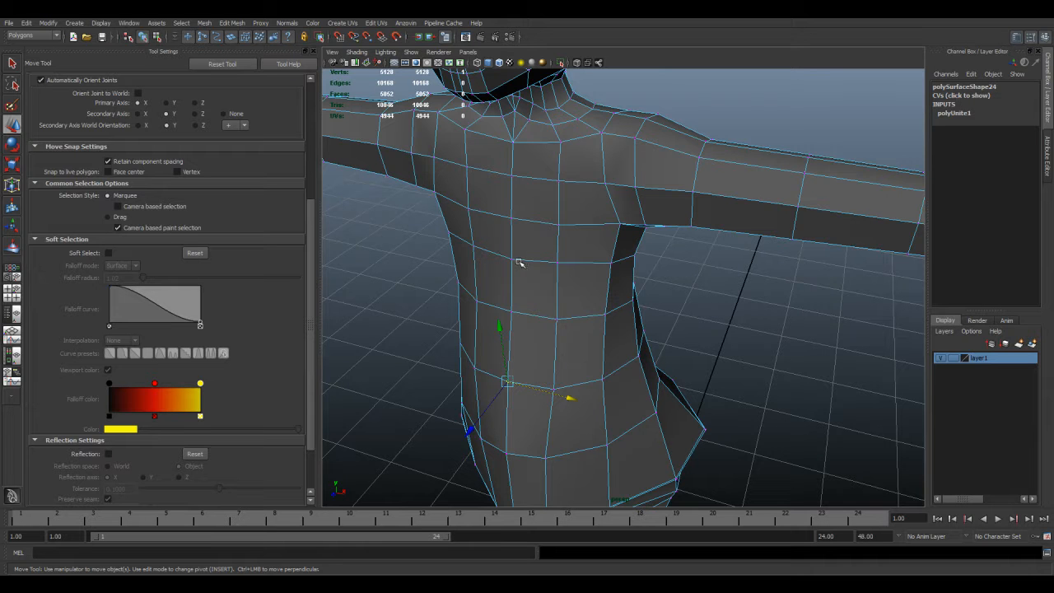
scroll(519, 262, "down", 5)
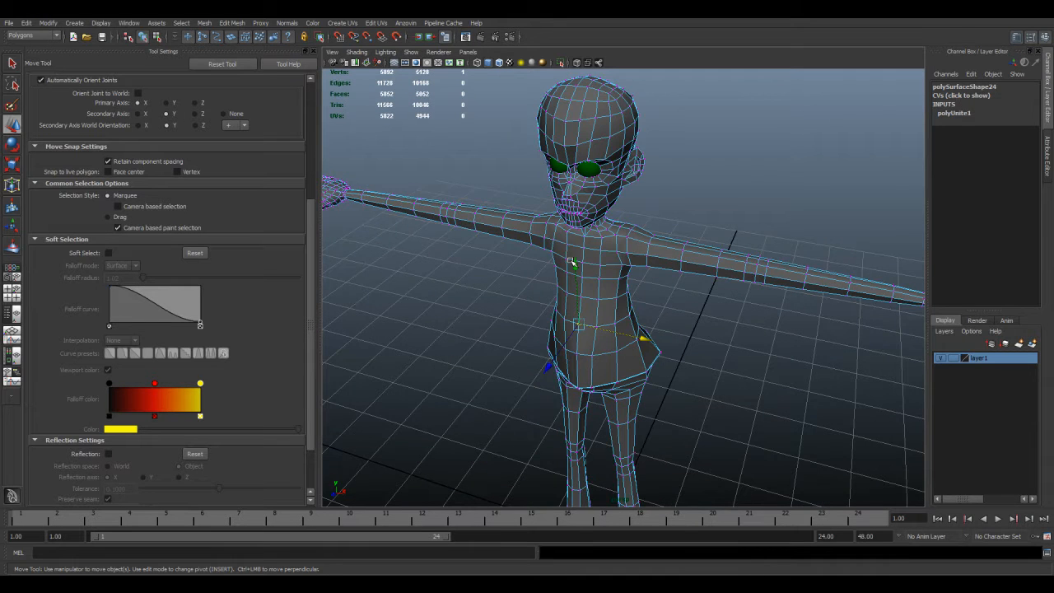
Step: Try to select the body's centre-line vertices in the perspective view and show the model in wireframe
scroll(570, 262, "down", 5)
left_click_drag(606, 291, 630, 234, "alt")
left_click_drag(635, 327, 634, 325)
scroll(634, 301, "up", 6)
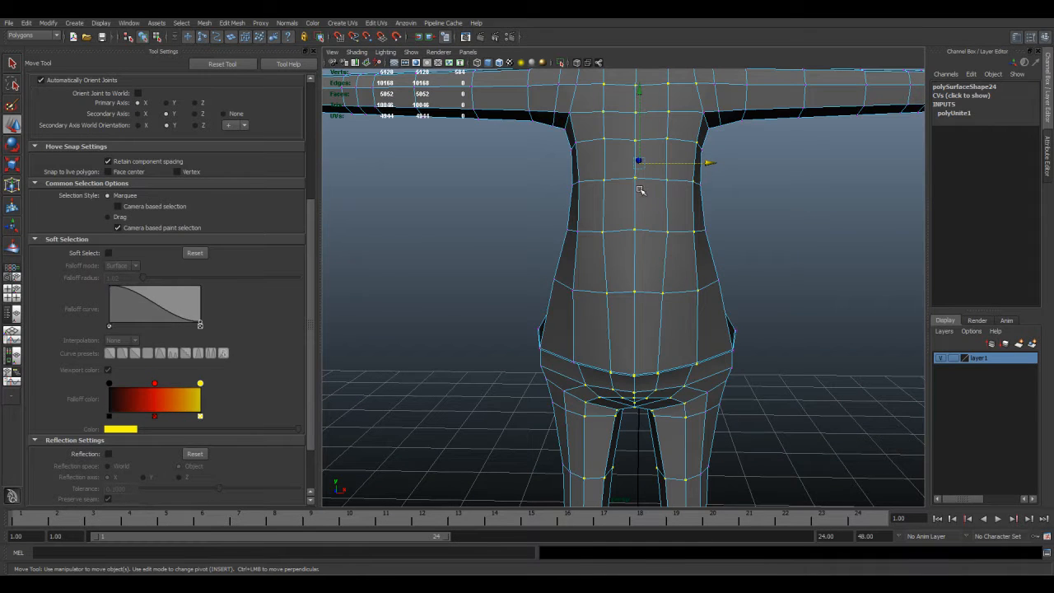
key("4")
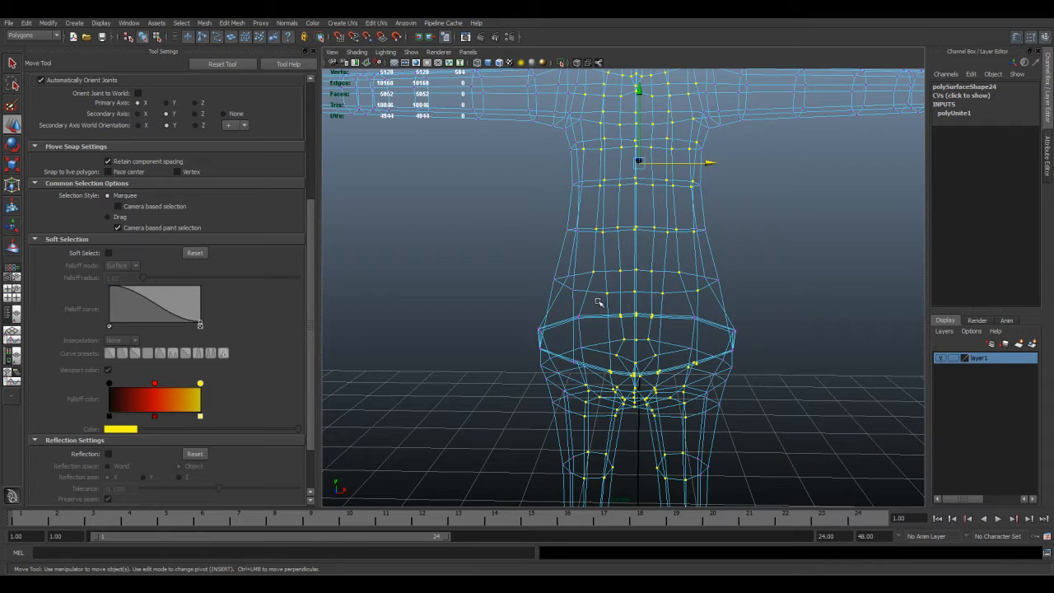
mouse_move(625, 314)
left_mouse_down("alt")
mouse_move(607, 316)
mouse_move(625, 333)
left_mouse_up("alt")
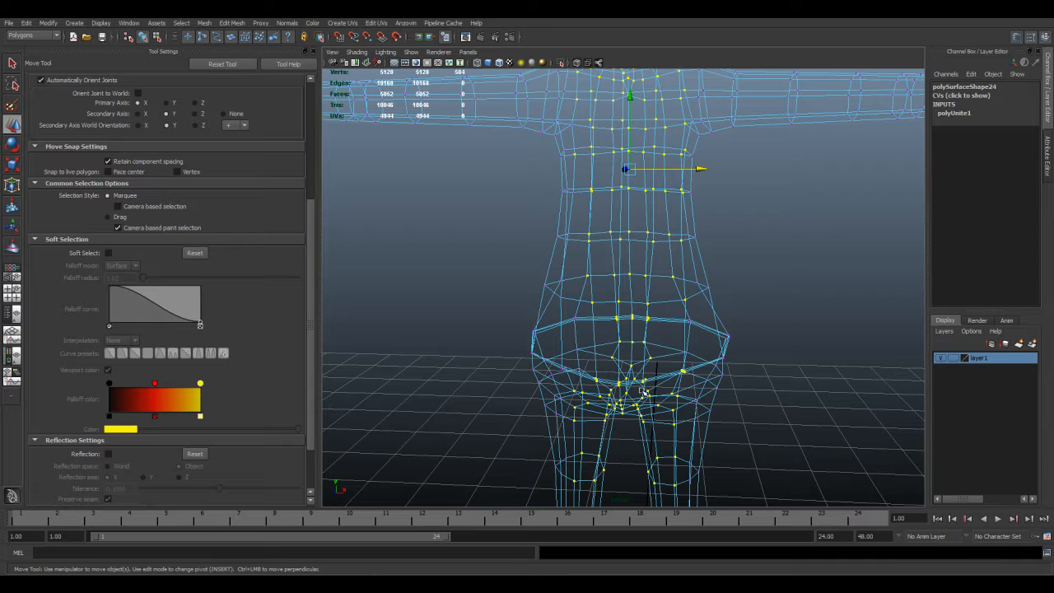
left_click_drag(622, 427, 629, 420, "alt")
Step: In the front view, replace the selection with only the vertices on the centre line, from the crotch to the crown
key("space")
key("space")
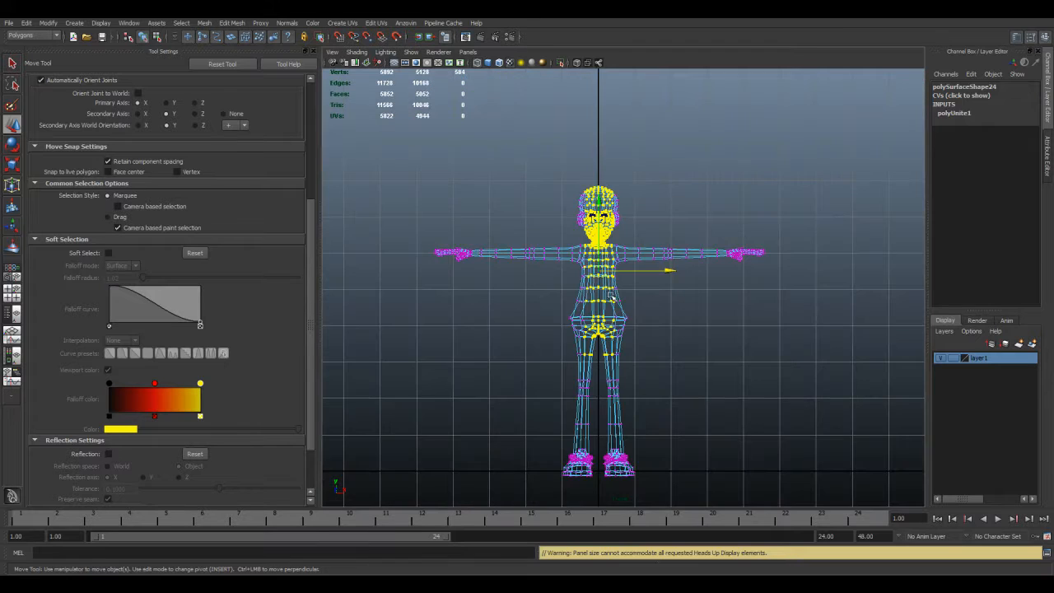
left_click(545, 338)
scroll(574, 323, "up", 6)
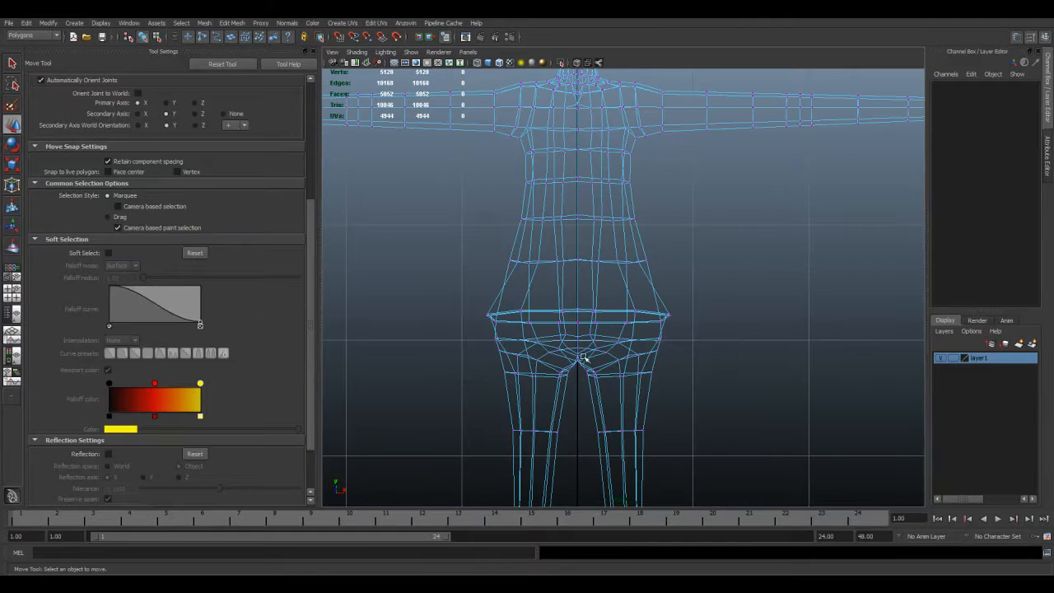
left_click_drag(580, 19, 581, 19)
middle_click_drag(596, 134, 571, 430, "alt")
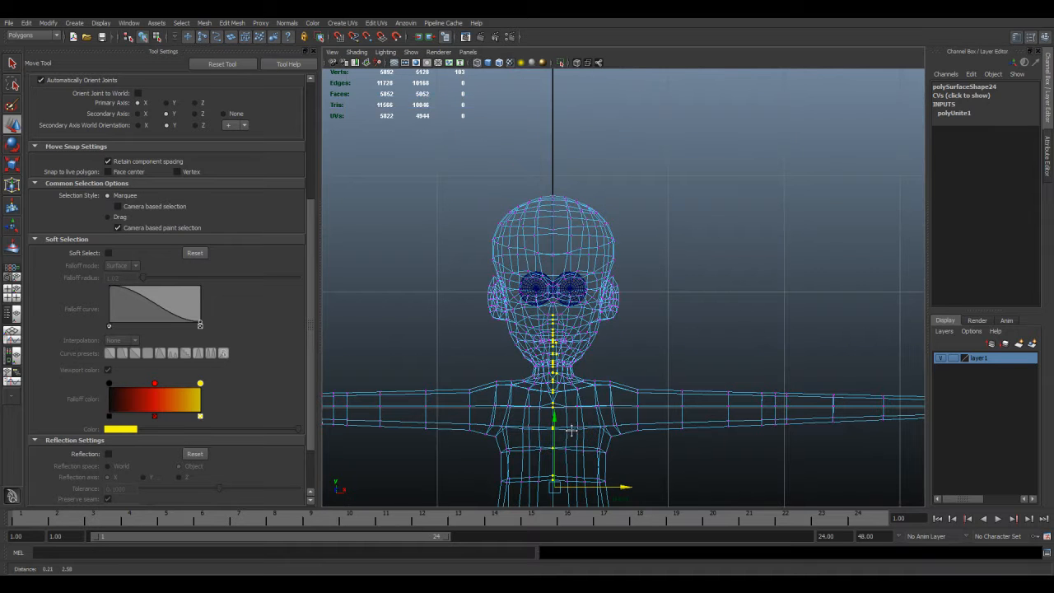
left_click_drag(550, 170, 557, 352, "shift")
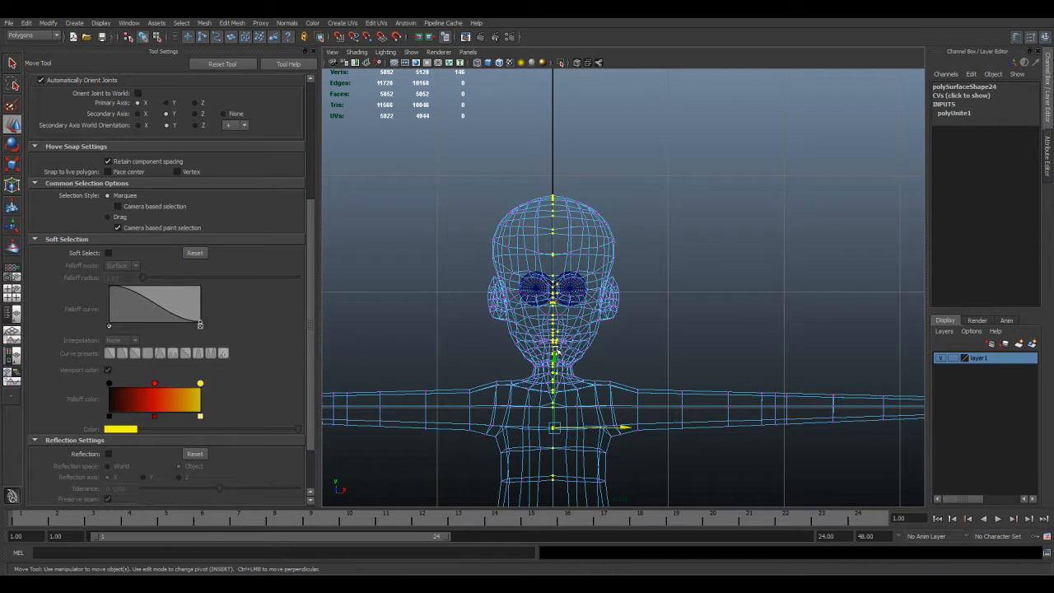
middle_click_drag(587, 358, 582, 195, "alt")
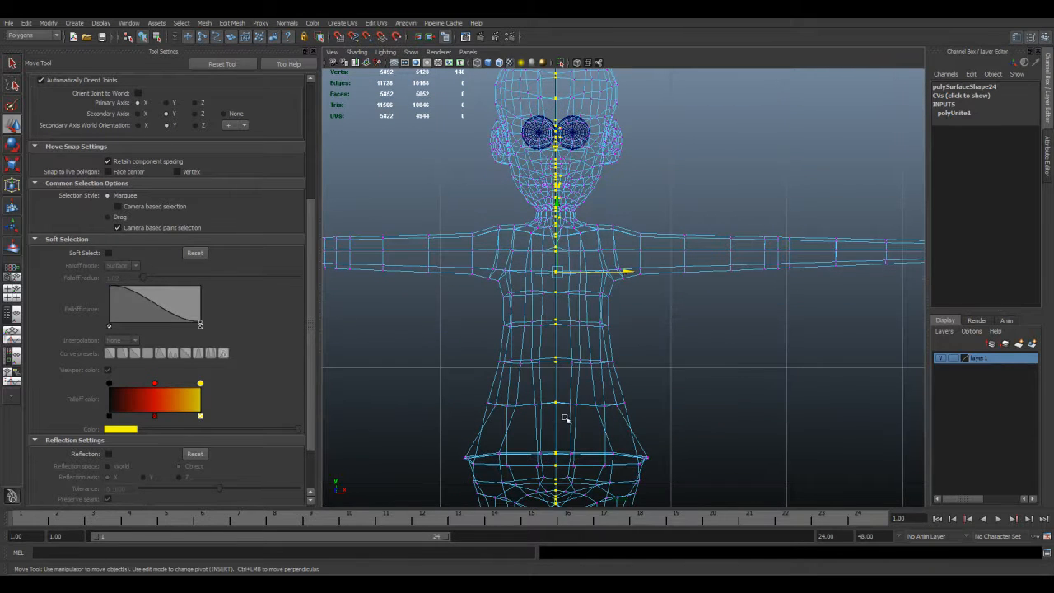
Step: Return to the perspective view and open the Merge vertices options for the selected centre-line vertices
key("f")
key("space")
key("space")
left_click_drag(679, 300, 626, 316, "alt")
scroll(627, 329, "down", 5)
key("space")
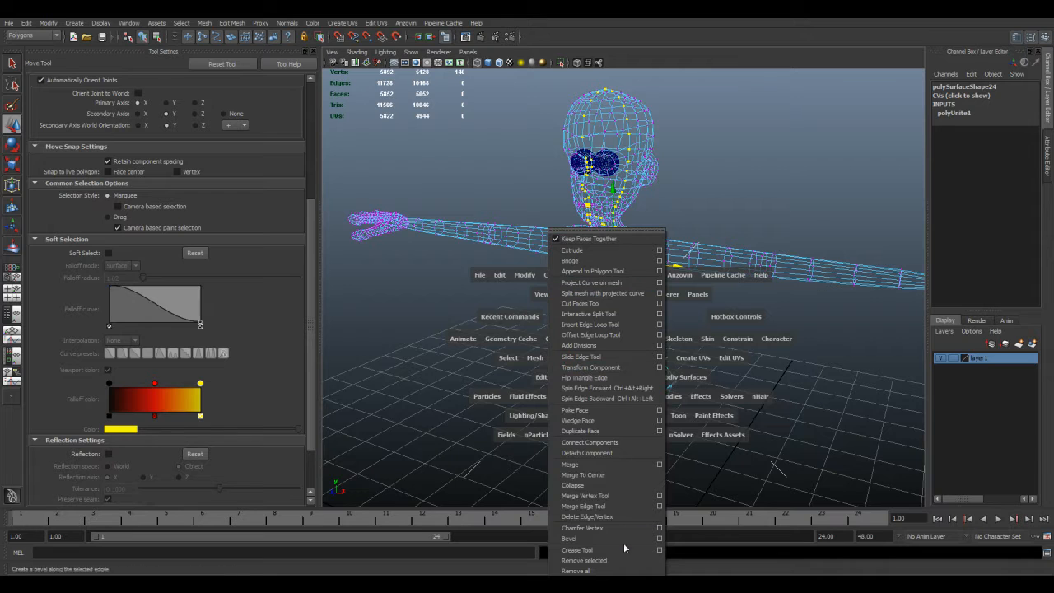
left_click(658, 466)
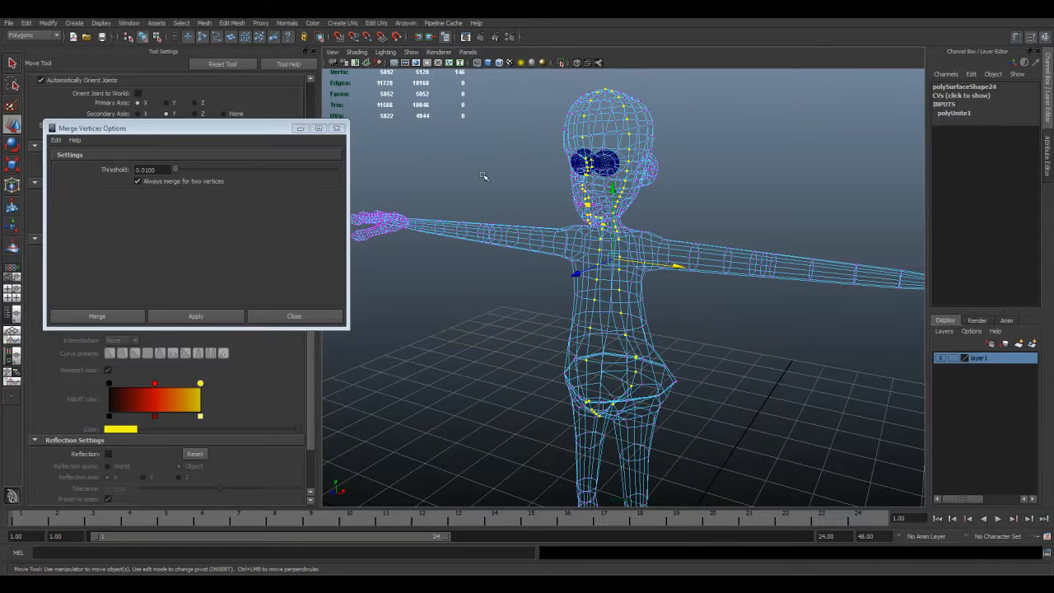
left_click_drag(210, 130, 268, 196)
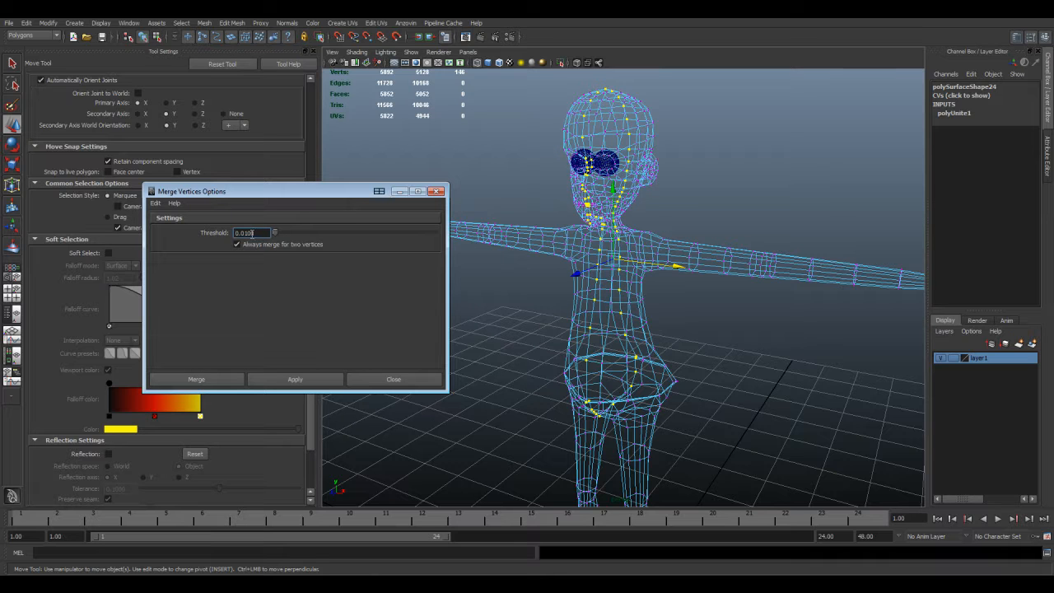
Step: Try merging the centre-line vertices with a threshold of 1, examine the result in shaded display, and undo the merge
left_click_drag(258, 233, 218, 240)
type("1")
left_click(294, 378)
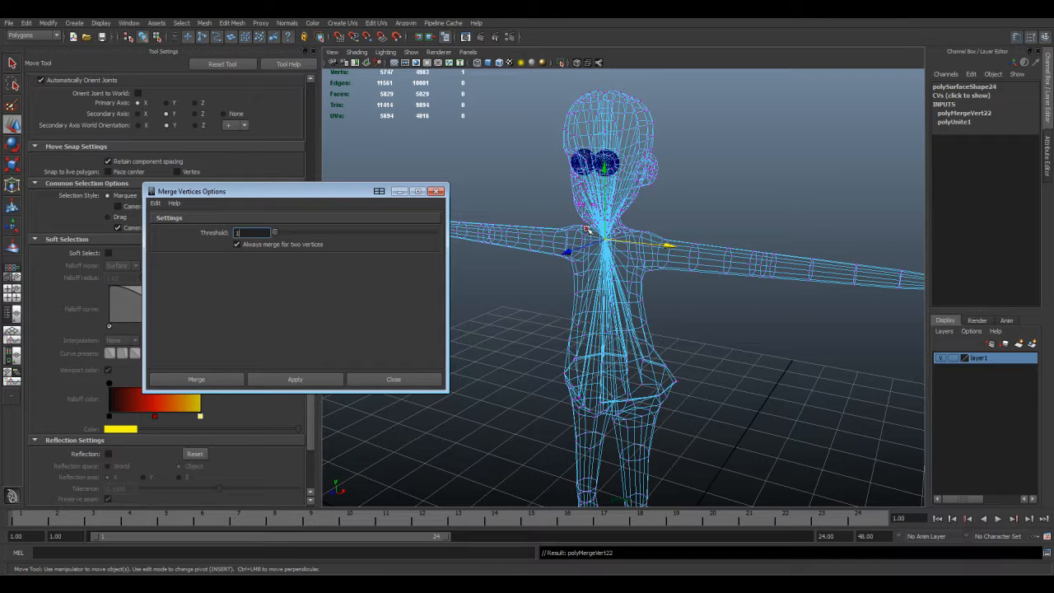
left_click_drag(590, 253, 609, 299, "alt")
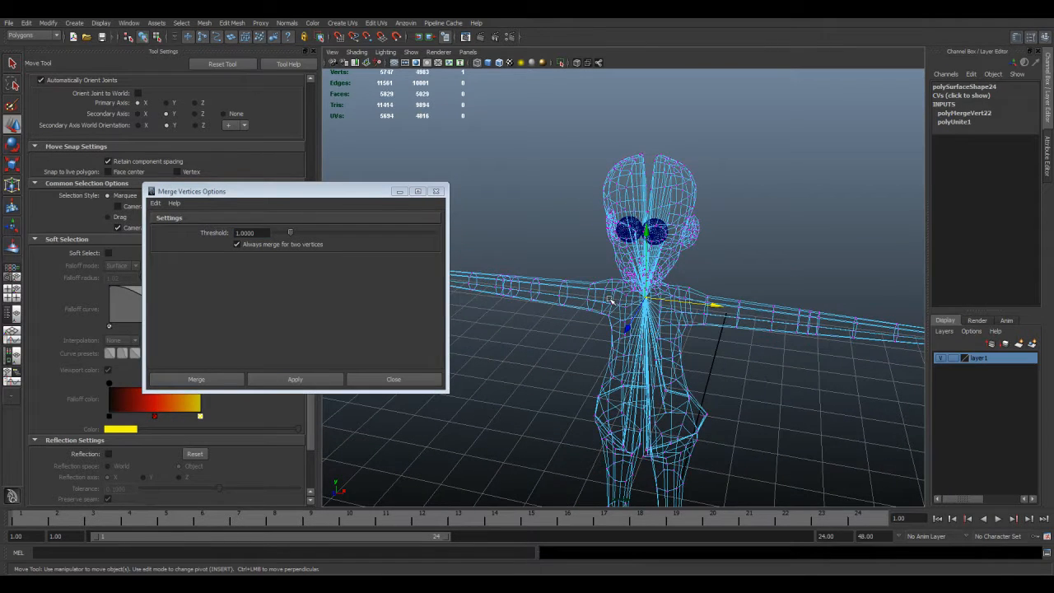
key("5")
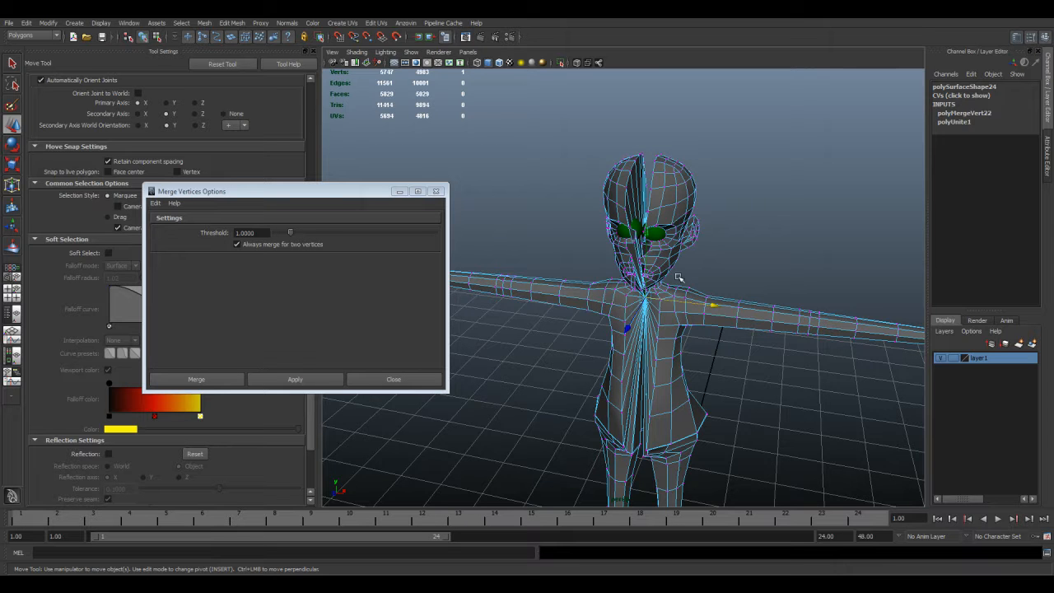
mouse_move(664, 248)
left_mouse_down("alt")
mouse_move(677, 257)
mouse_move(665, 251)
left_mouse_up("alt")
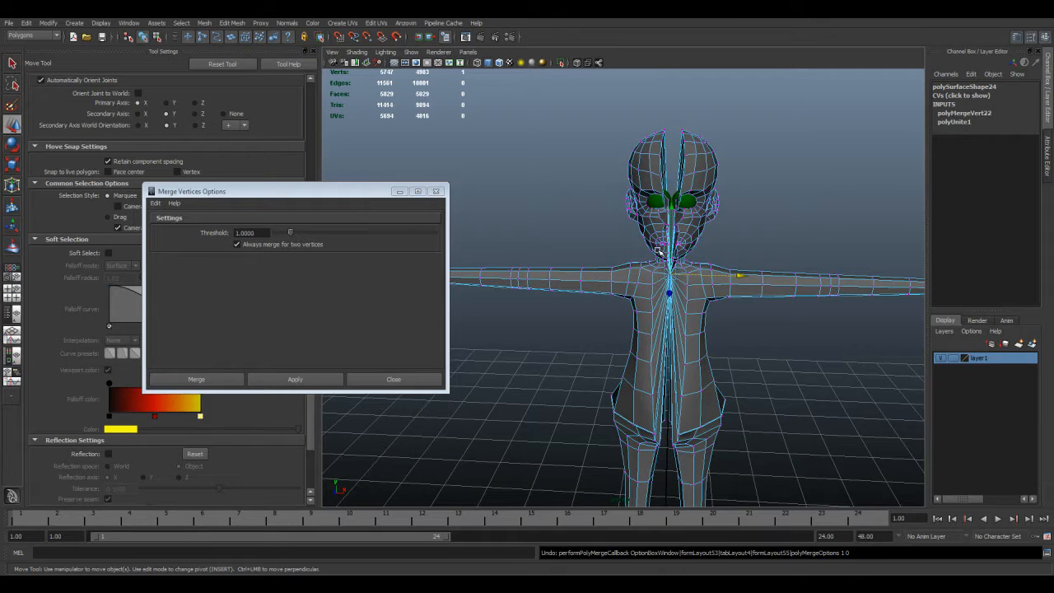
key("ctrl+z")
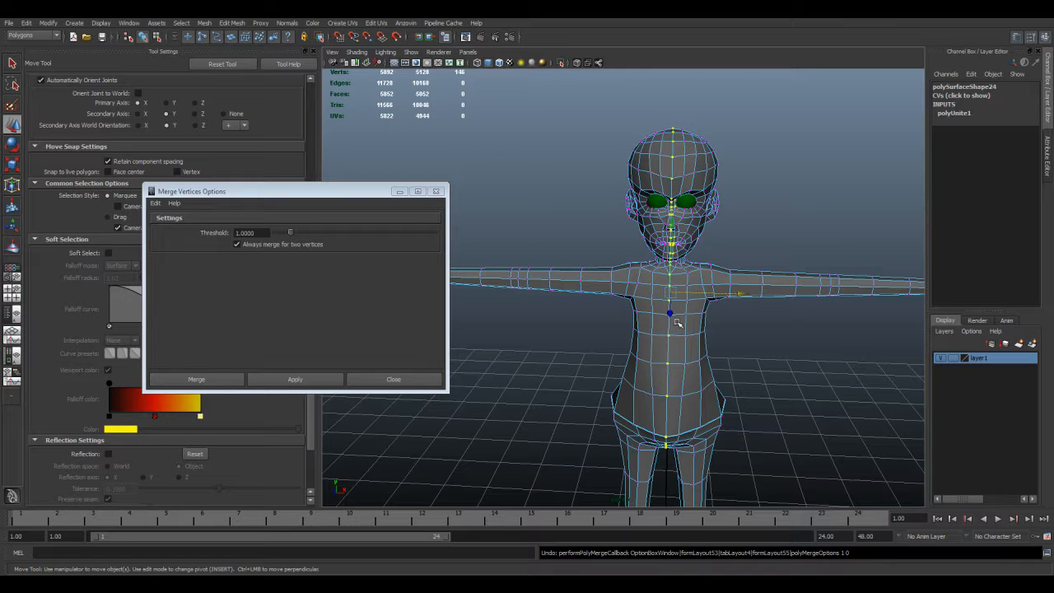
Step: Reset the merge settings, merge the centre-line vertices with a threshold of 0.001, and clear the selection
left_click(155, 202)
left_click(176, 222)
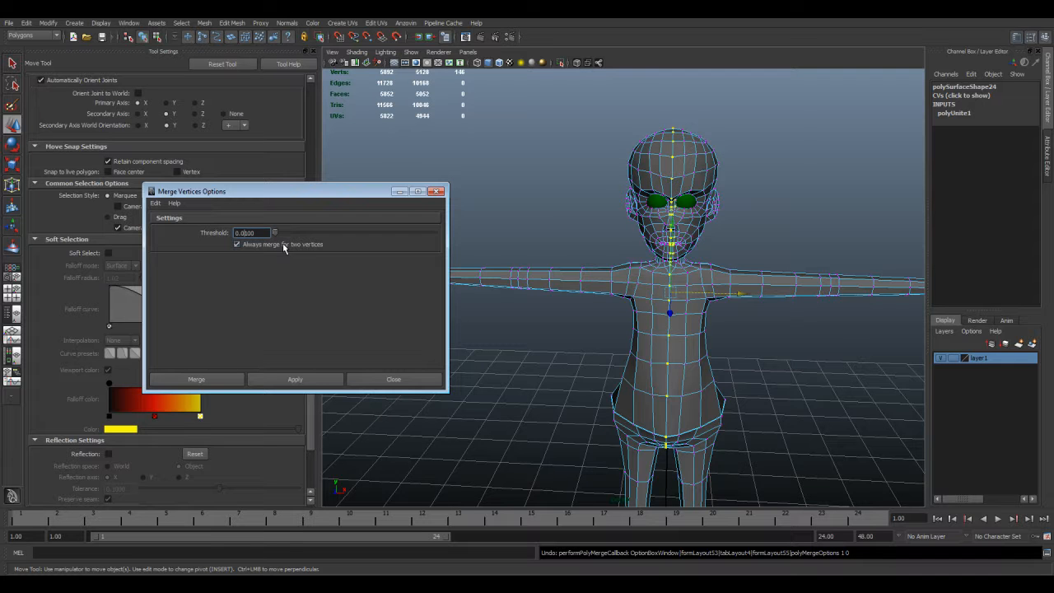
left_click(290, 378)
left_click(735, 231)
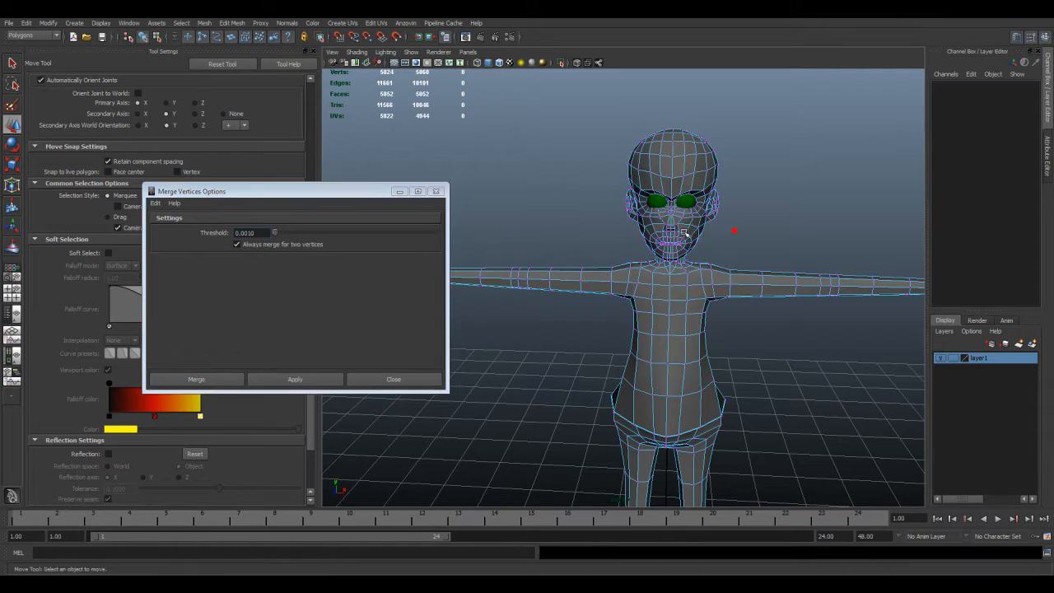
Step: Test the merged seam at the centre of the lips and delete the centre vertex behind the gap under the chin
scroll(684, 237, "up", 8)
middle_click_drag(746, 210, 666, 334, "alt")
left_click_drag(665, 334, 653, 337, "alt")
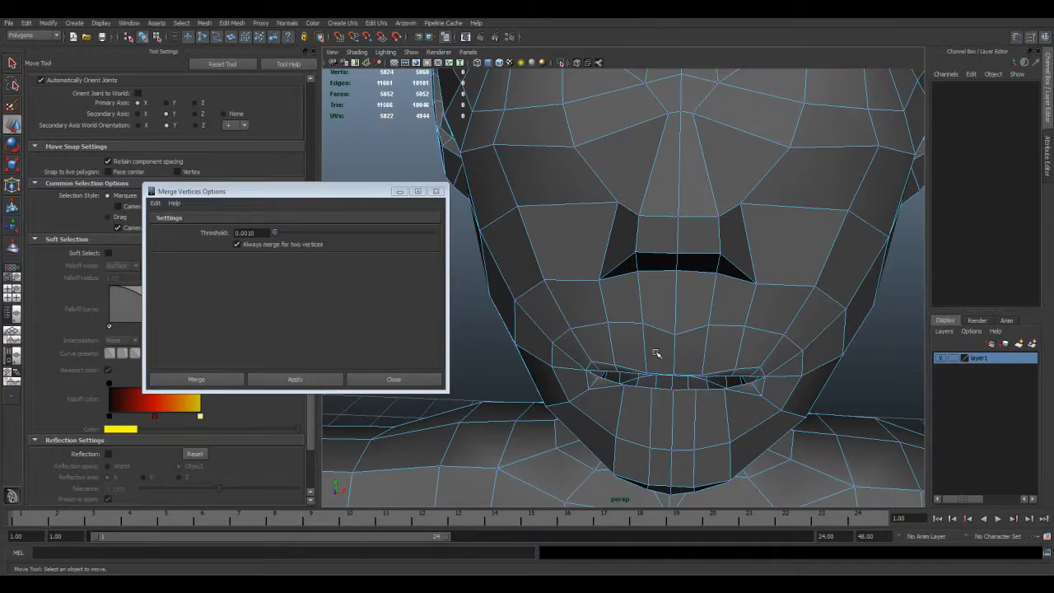
left_click(676, 378)
scroll(679, 375, "down", 10)
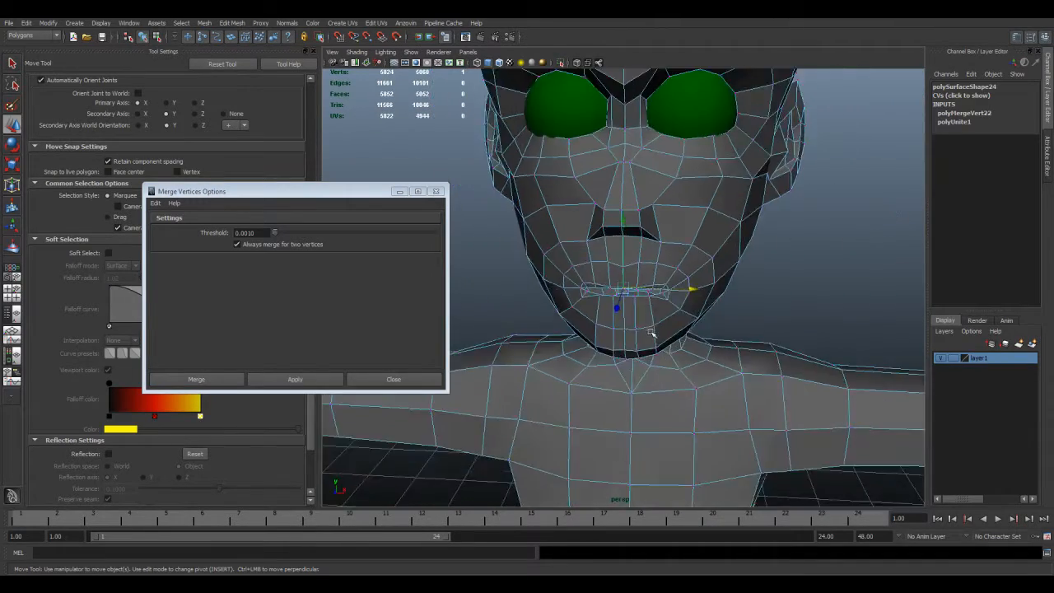
left_click_drag(695, 291, 641, 340)
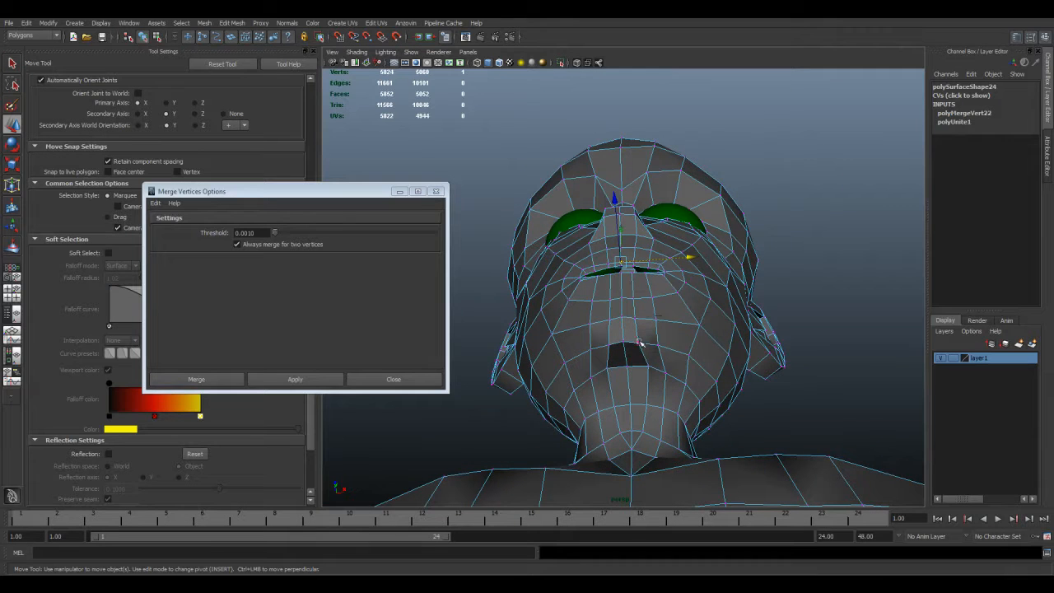
left_click(627, 366)
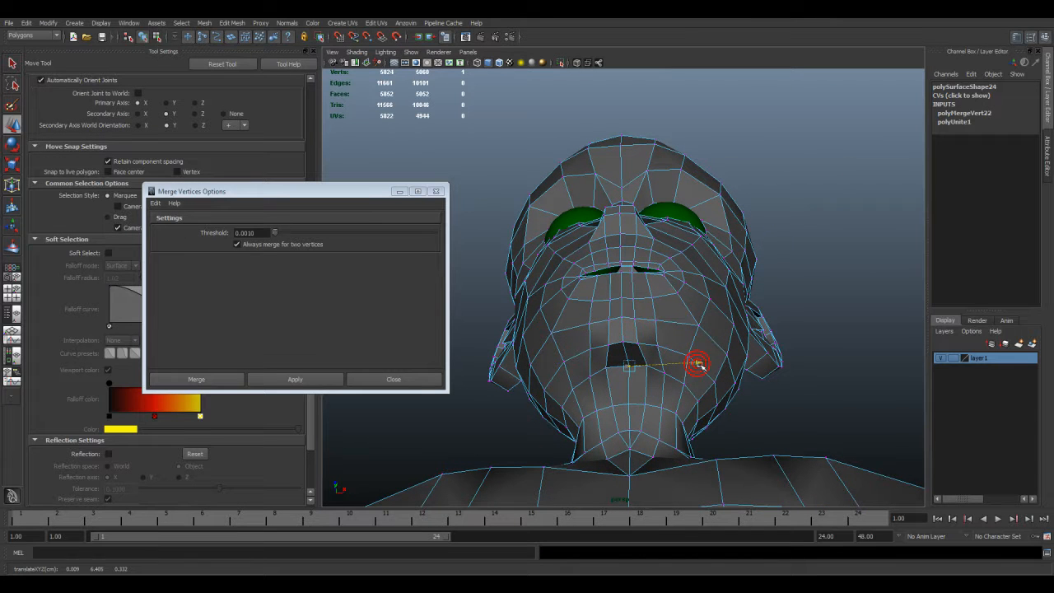
key("Delete")
Step: Return to object mode, select the whole body mesh, and close the merge options
right_click_drag(667, 280, 696, 272)
left_click(695, 272)
scroll(647, 310, "down", 3)
scroll(647, 309, "down", 5)
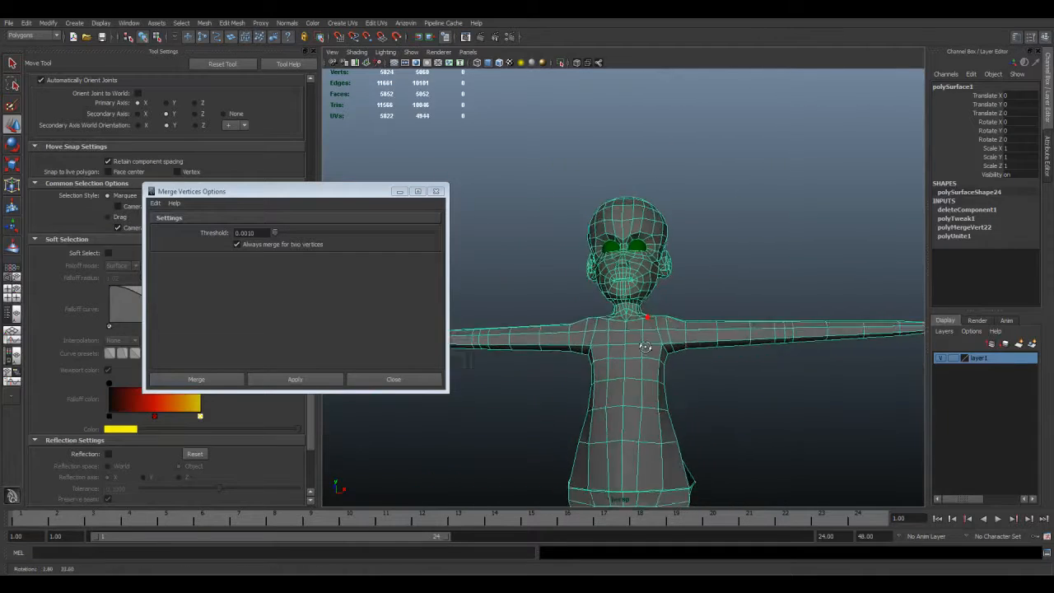
left_click(435, 191)
scroll(627, 336, "down", 3)
left_click_drag(627, 335, 633, 307, "alt")
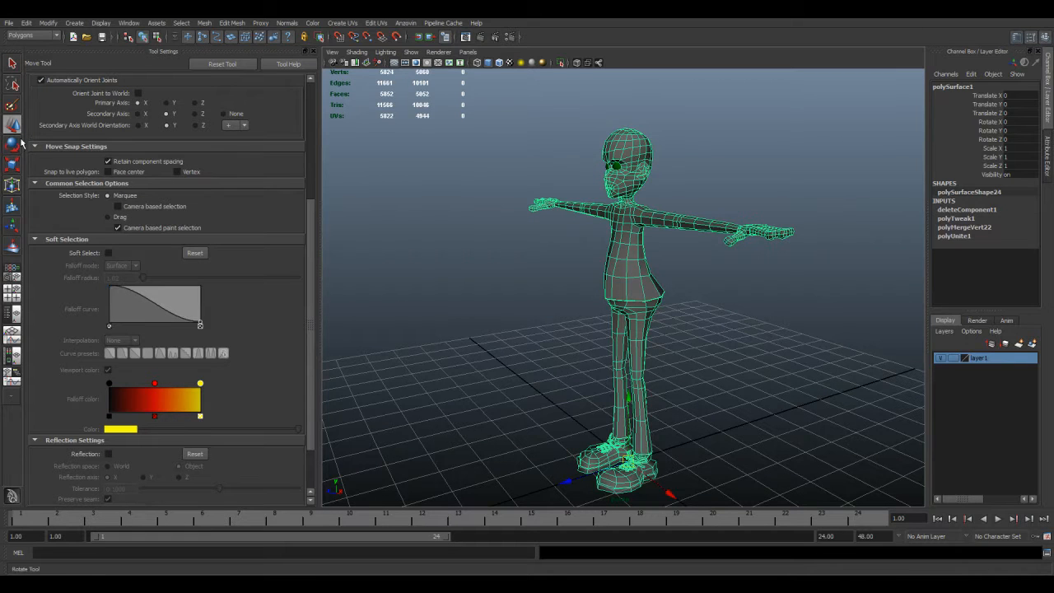
Step: Enable soft selection for the Move tool, inspect the hand with the outstretched thumb, and switch the body mesh to face selection
left_click(108, 253)
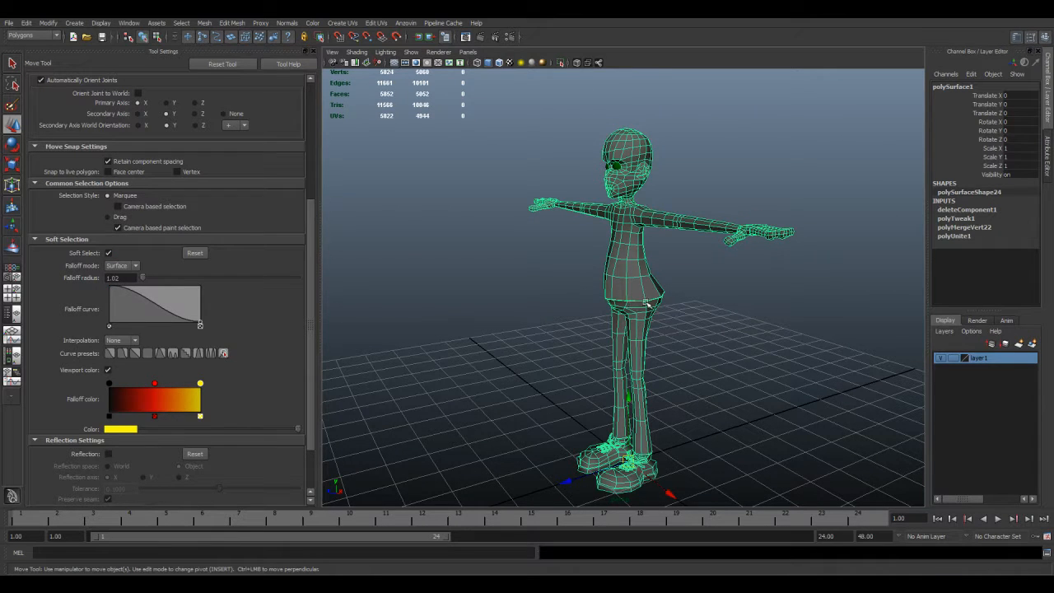
left_click_drag(651, 243, 787, 235, "alt")
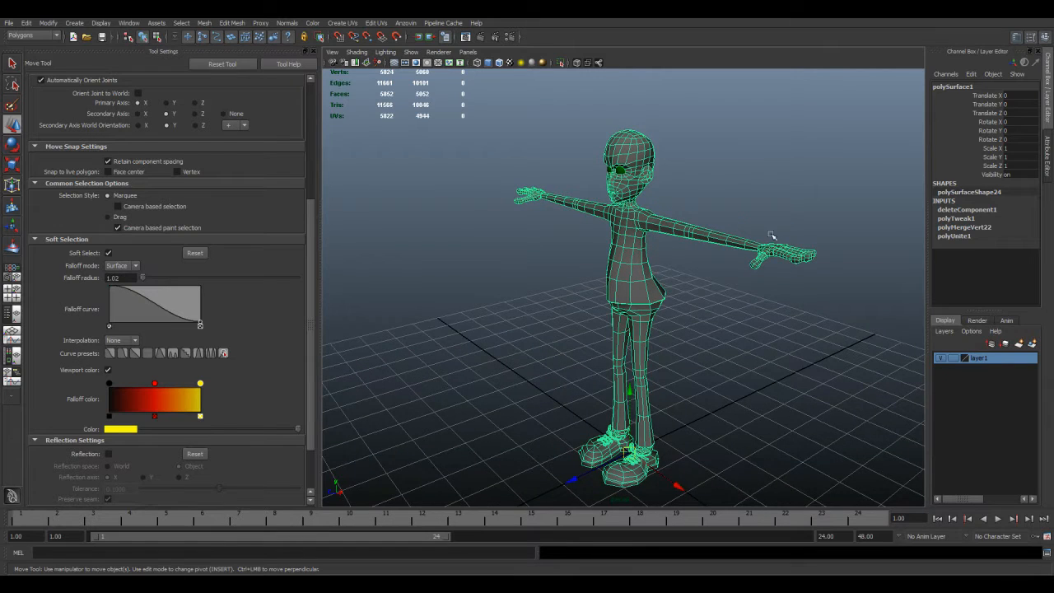
mouse_move(745, 286)
left_mouse_down("alt")
mouse_move(663, 296)
mouse_move(672, 327)
mouse_move(748, 315)
mouse_move(770, 293)
mouse_move(752, 272)
left_mouse_up("alt")
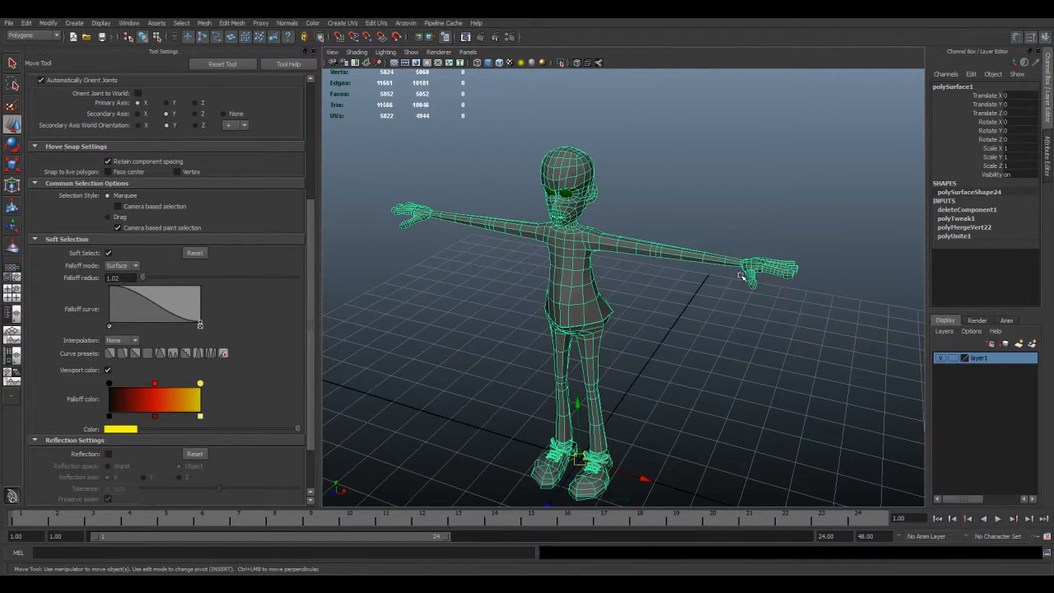
middle_click_drag(770, 272, 604, 295, "alt")
scroll(745, 287, "up", 10)
left_click_drag(603, 294, 786, 256, "alt")
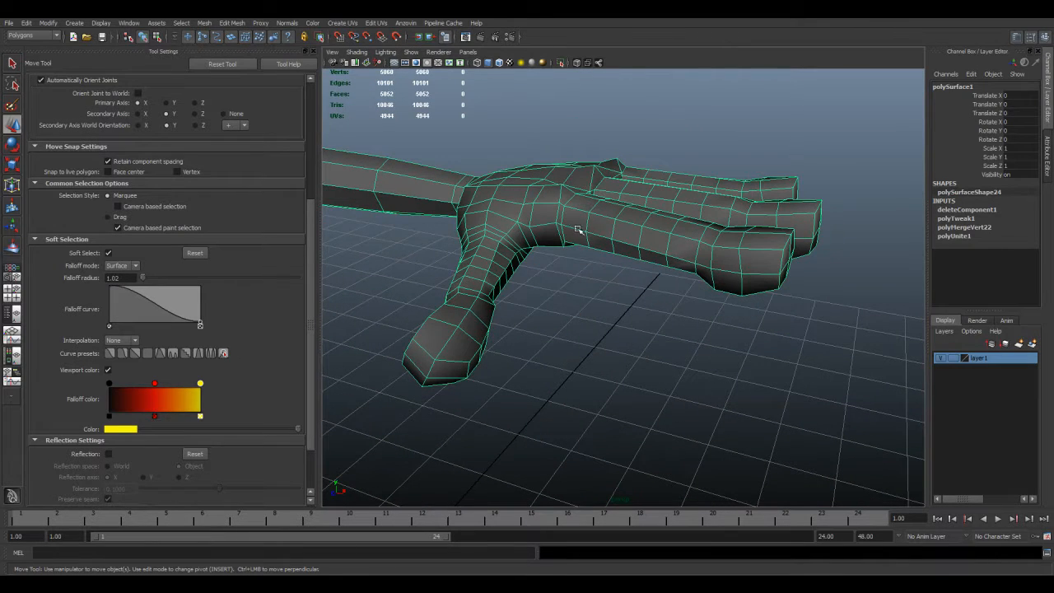
right_click_drag(596, 220, 593, 249)
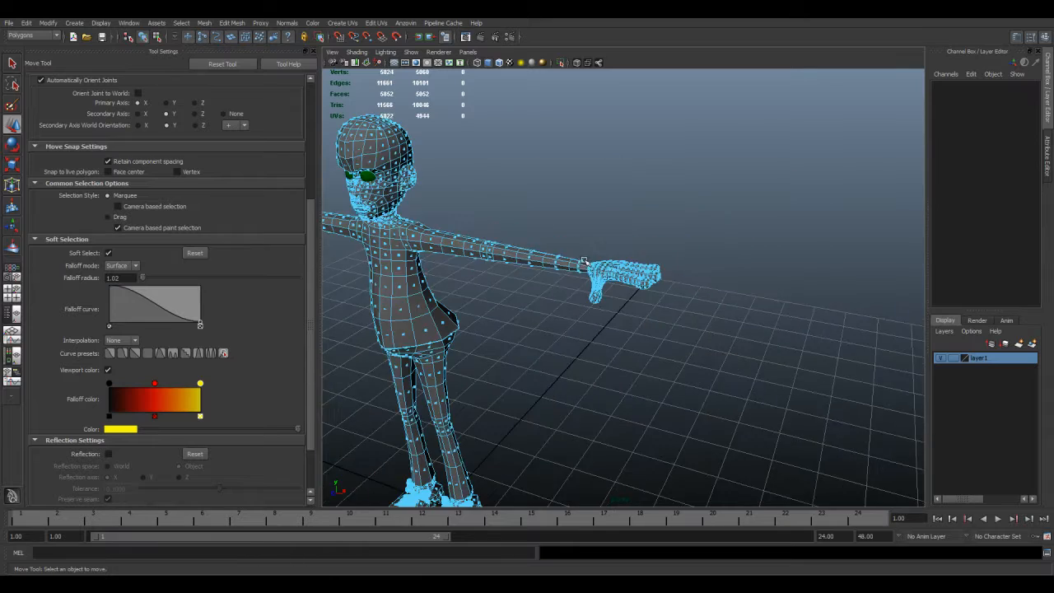
Step: Select the faces around one upper arm and try the Rotate and Scale tools on them with soft selection
left_click_drag(581, 264, 527, 265, "alt")
scroll(527, 265, "up", 5)
left_click_drag(540, 163, 615, 283)
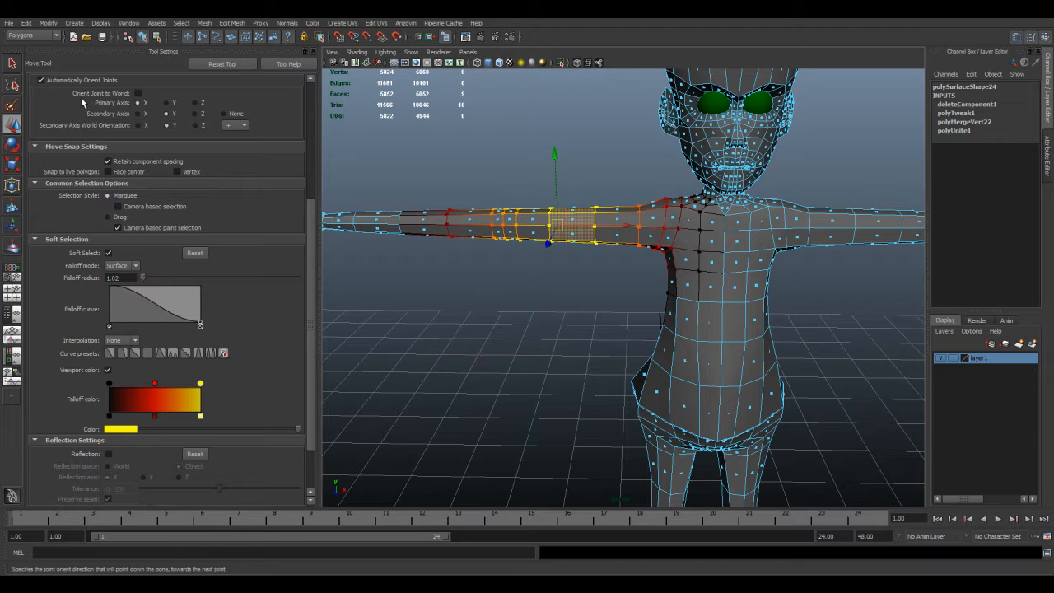
left_click(12, 142)
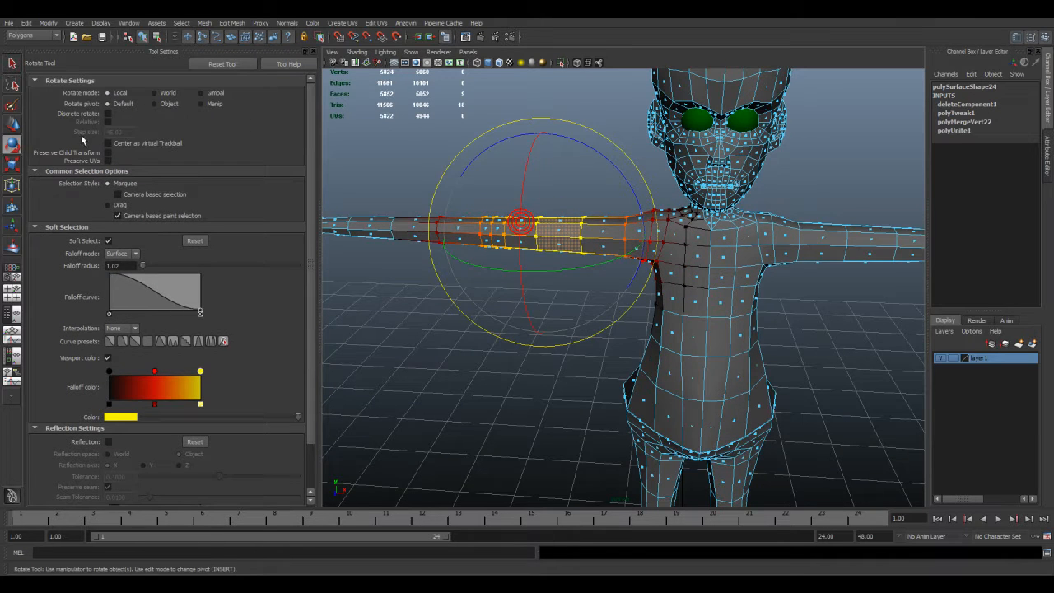
left_click(13, 164)
left_click_drag(486, 214, 529, 230, "alt")
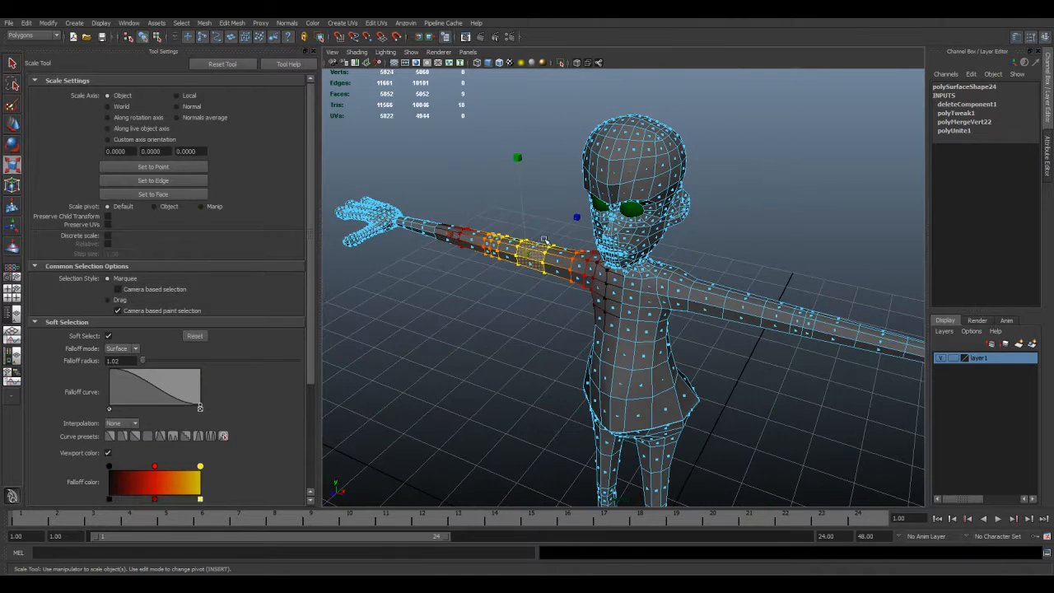
left_click_drag(518, 157, 550, 168, "alt")
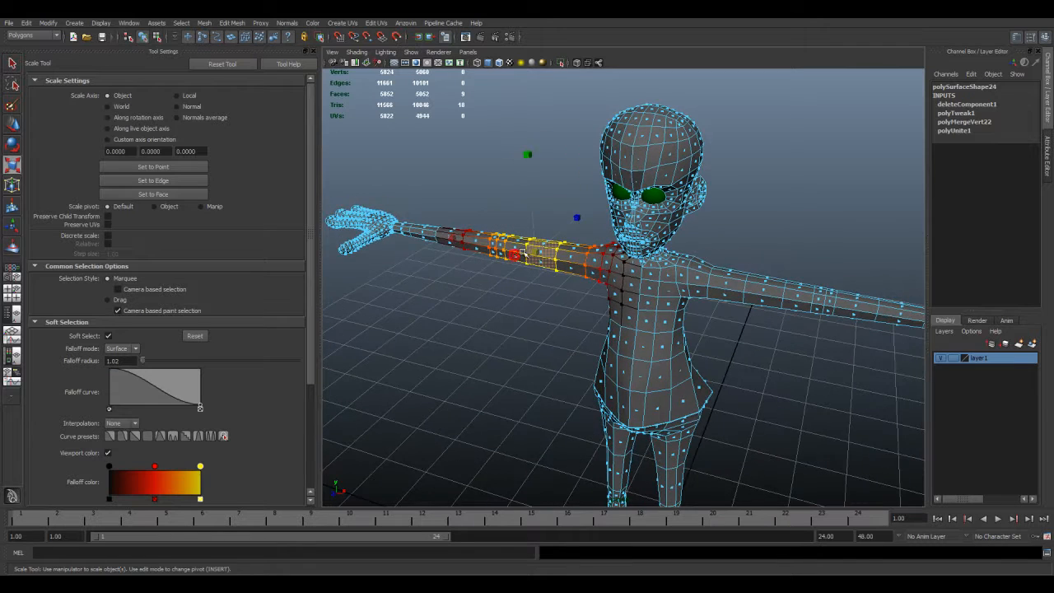
left_click_drag(553, 234, 605, 209, "alt")
scroll(636, 177, "up", 5)
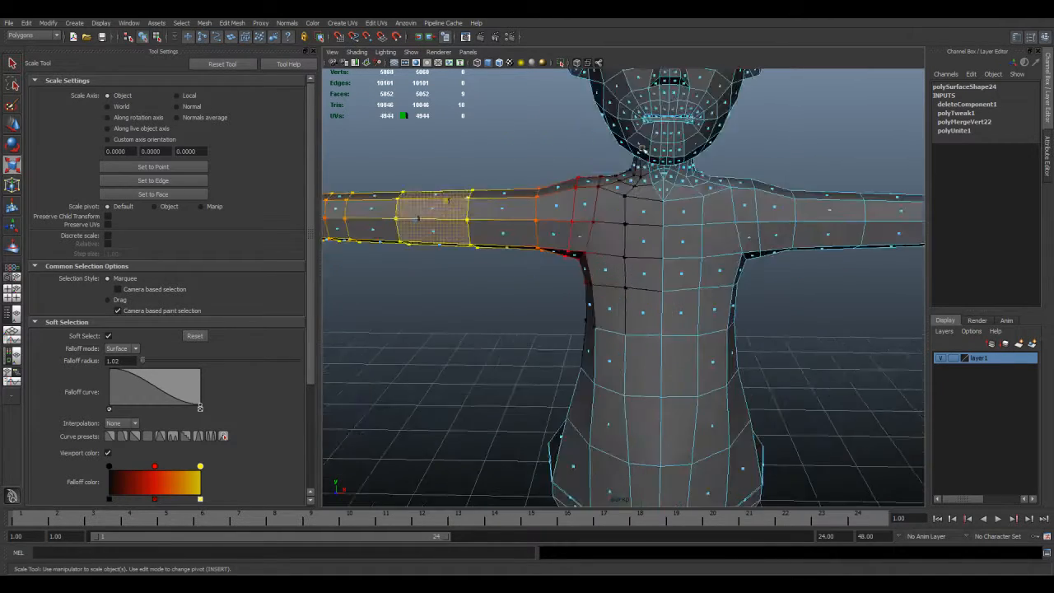
middle_click_drag(636, 177, 607, 268, "alt")
left_click_drag(520, 185, 578, 198, "alt")
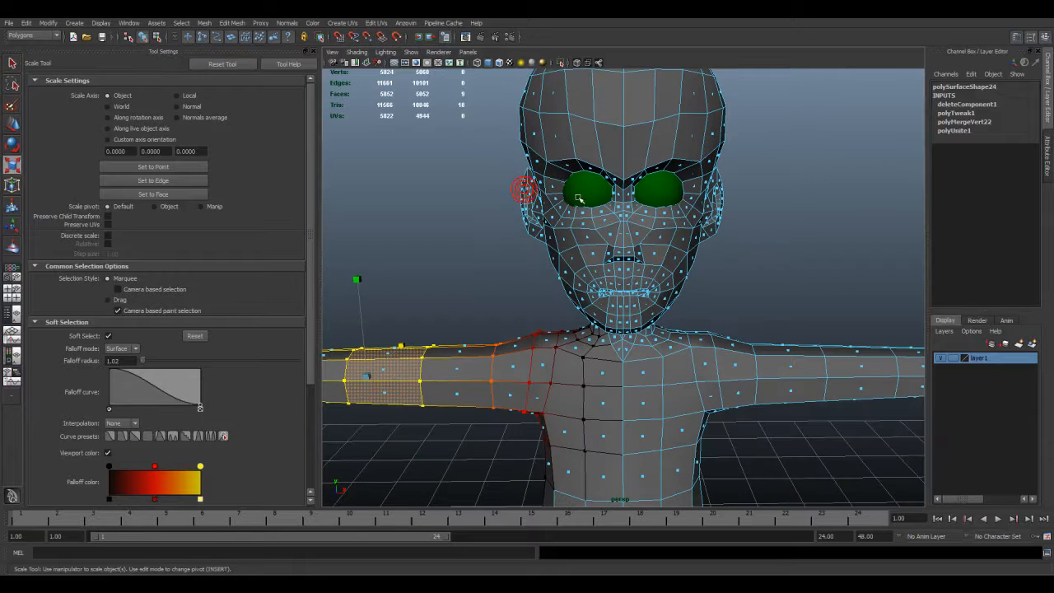
Step: Reduce the soft selection falloff radius to 0.43 on the head and switch the mesh to vertex selection
left_click(533, 137)
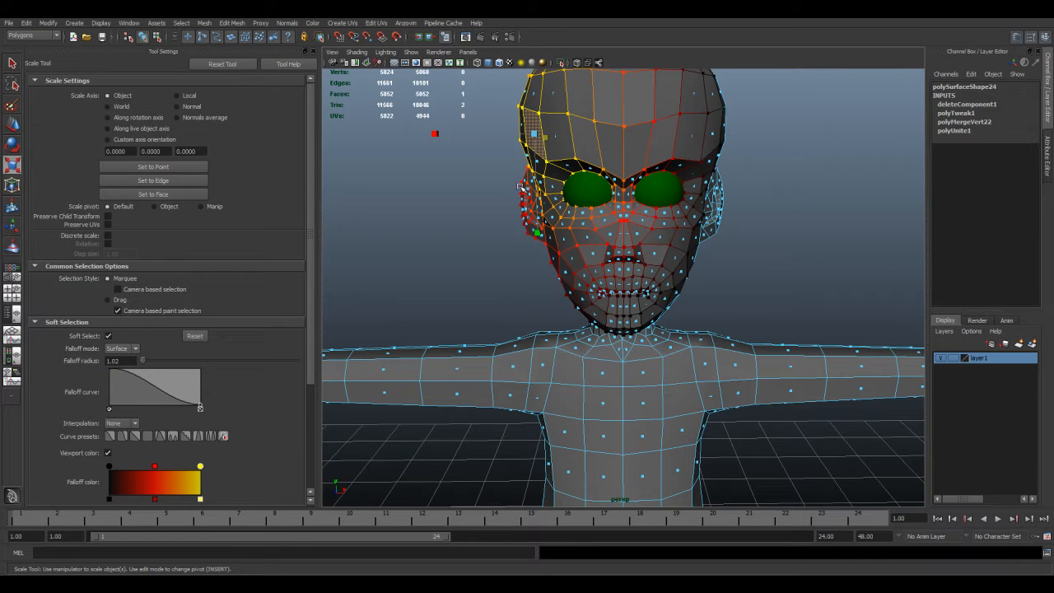
middle_click_drag(547, 177, 421, 253)
left_click(549, 163)
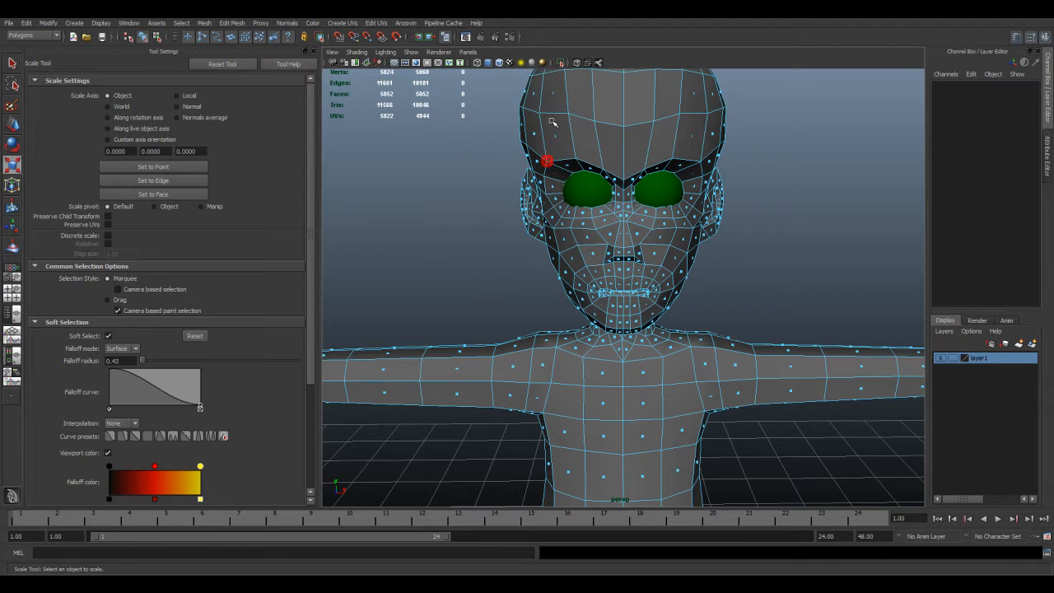
right_click_drag(569, 164, 537, 163)
Step: Nudge the brow vertices above both eyes slightly with the Move tool and soft selection
left_click(578, 163)
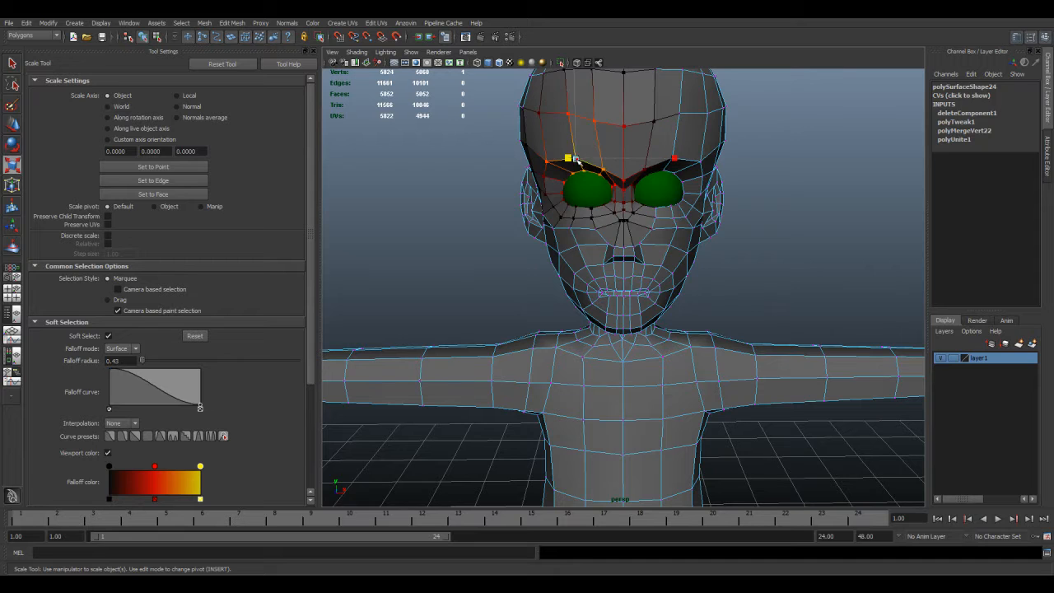
key("e")
key("w")
left_click_drag(577, 156, 579, 154)
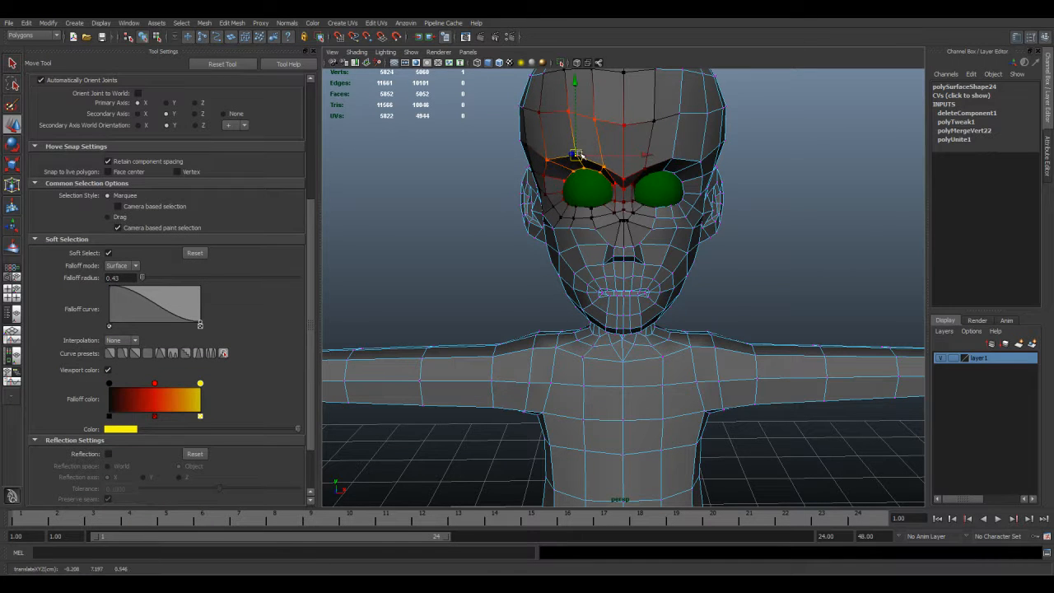
left_click(672, 160)
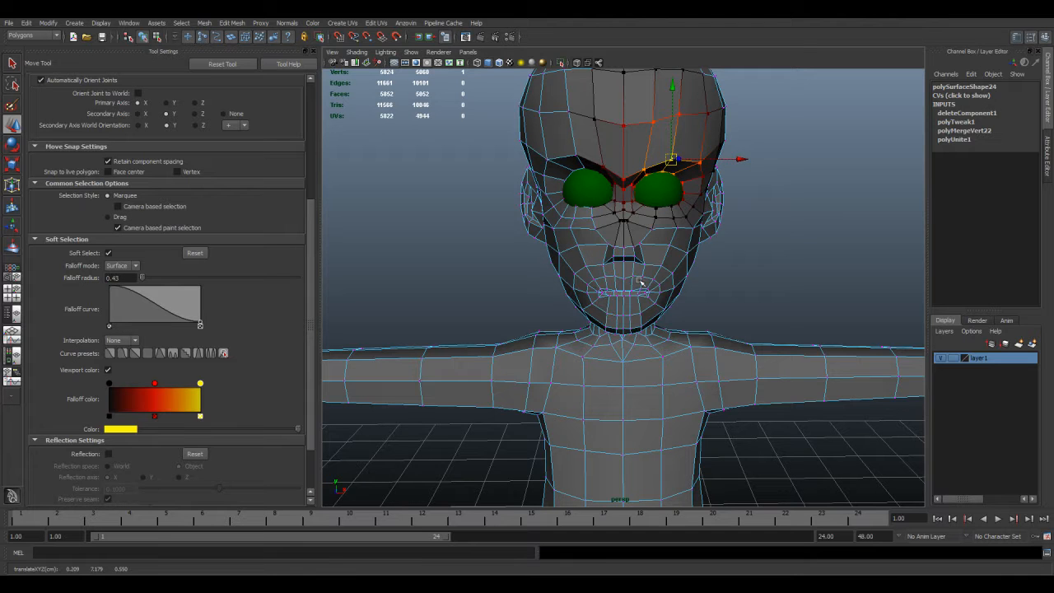
Step: Adjust a lower cheek vertex and the opposite mouth corner slightly with the softly weighted Move tool
left_click(574, 272)
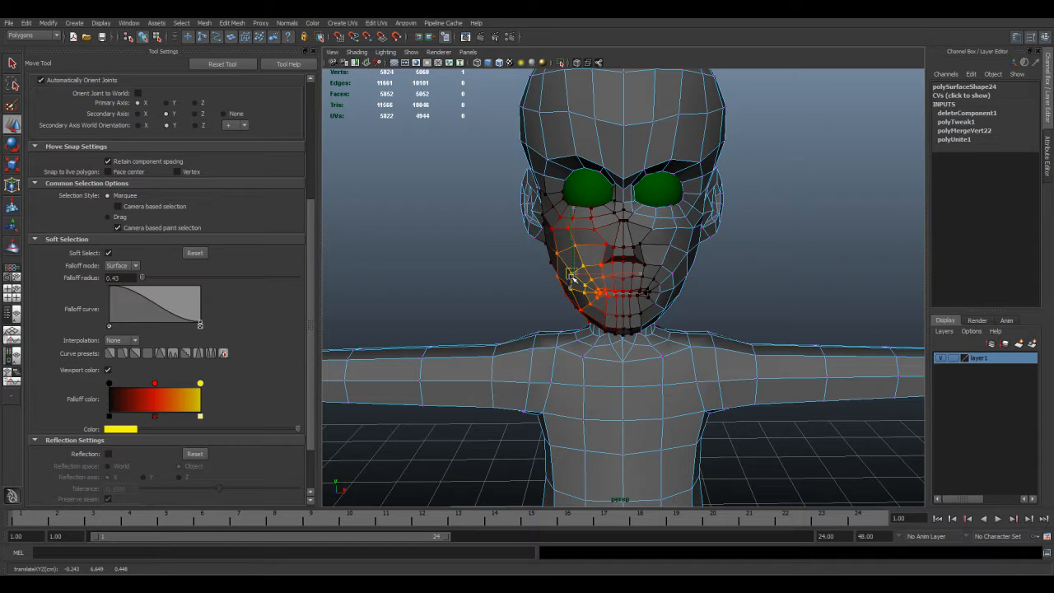
left_click(649, 293)
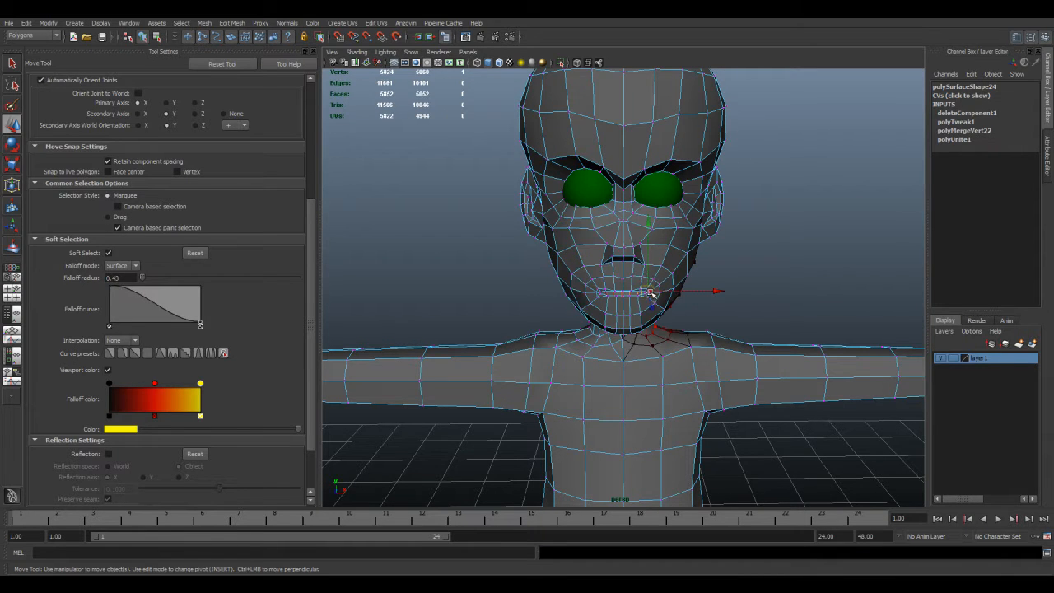
left_click(733, 294)
left_click(649, 293)
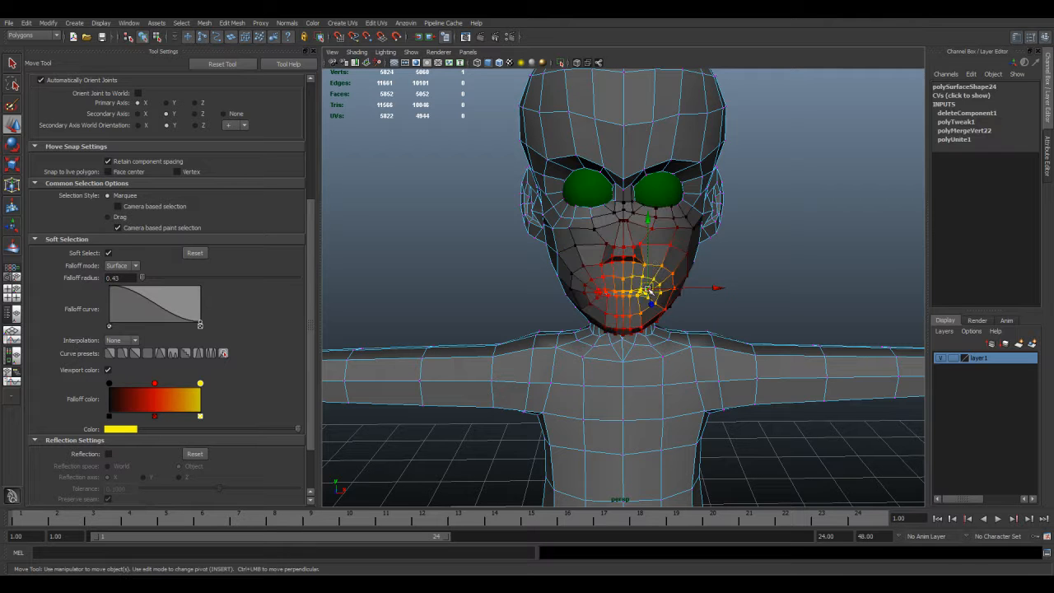
left_click_drag(647, 224, 648, 228)
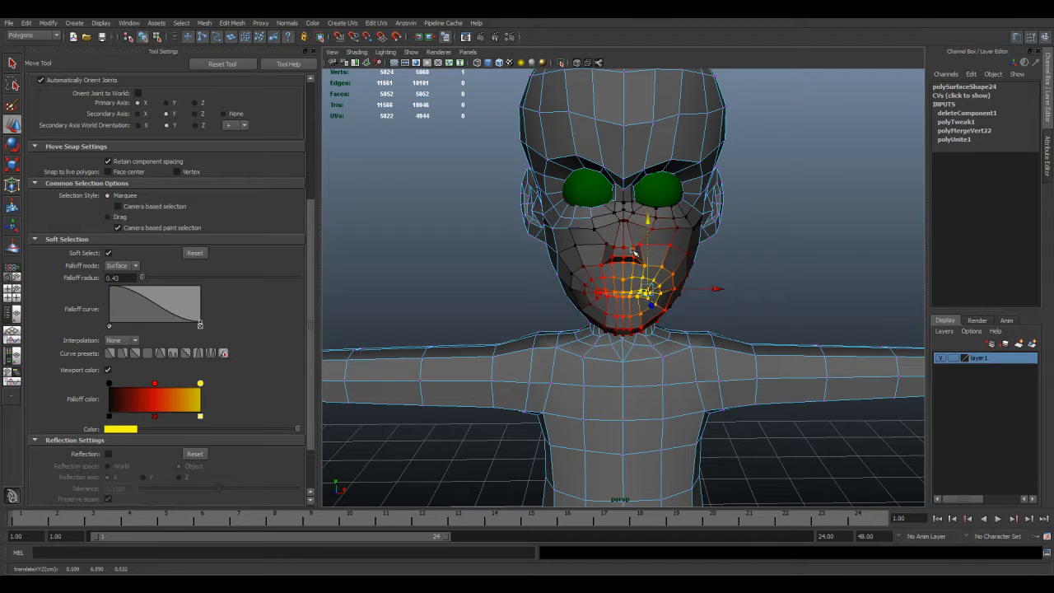
Step: Reduce the falloff radius to 0.13 and nudge single vertices beside the nostril and the opposite side of the nose
left_click(603, 263)
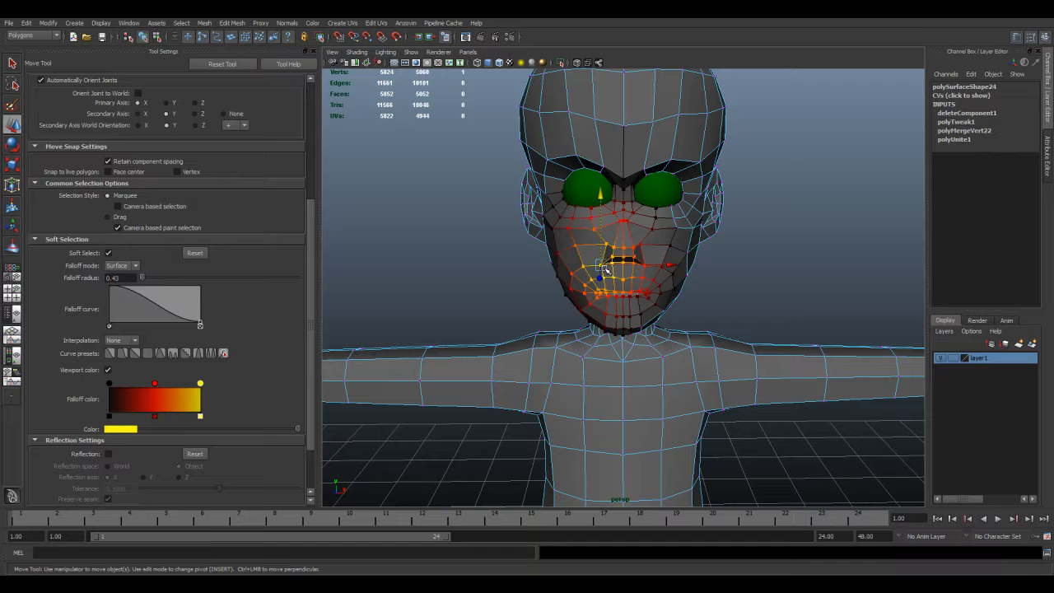
middle_click_drag(612, 270, 564, 298)
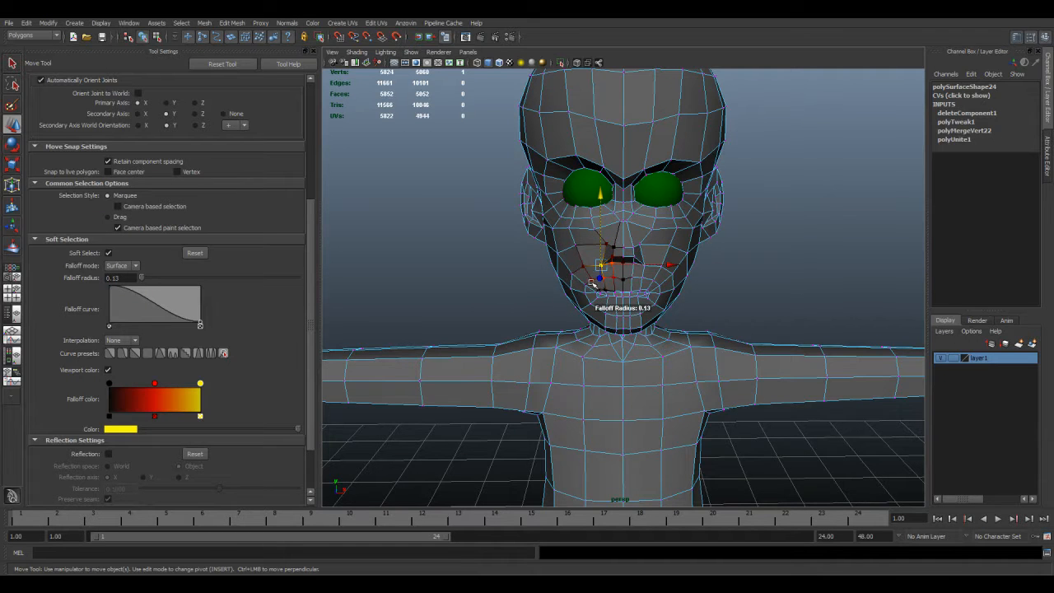
left_click_drag(604, 266, 607, 269)
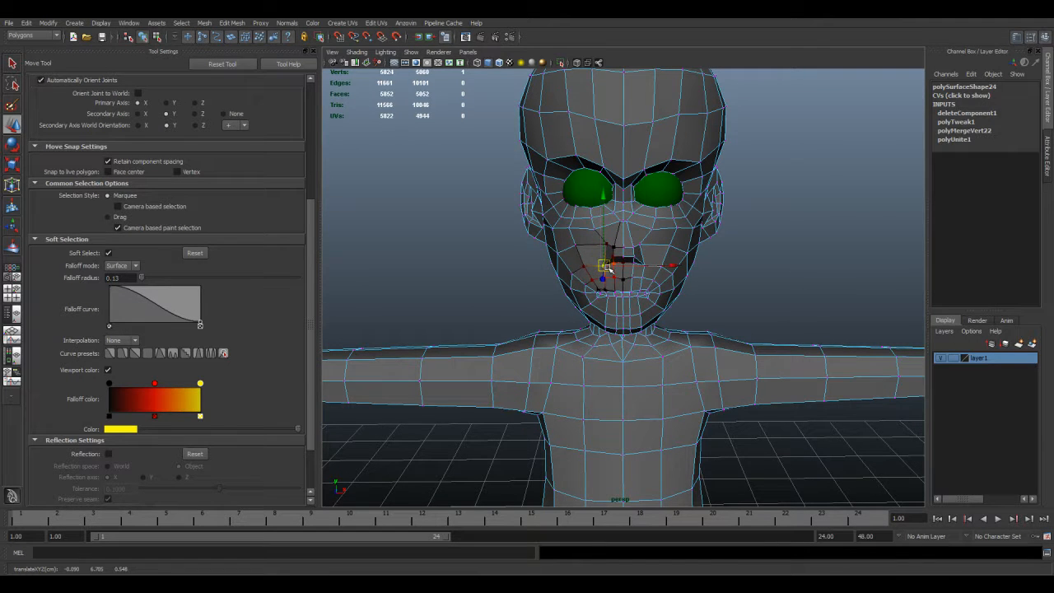
left_click(641, 242)
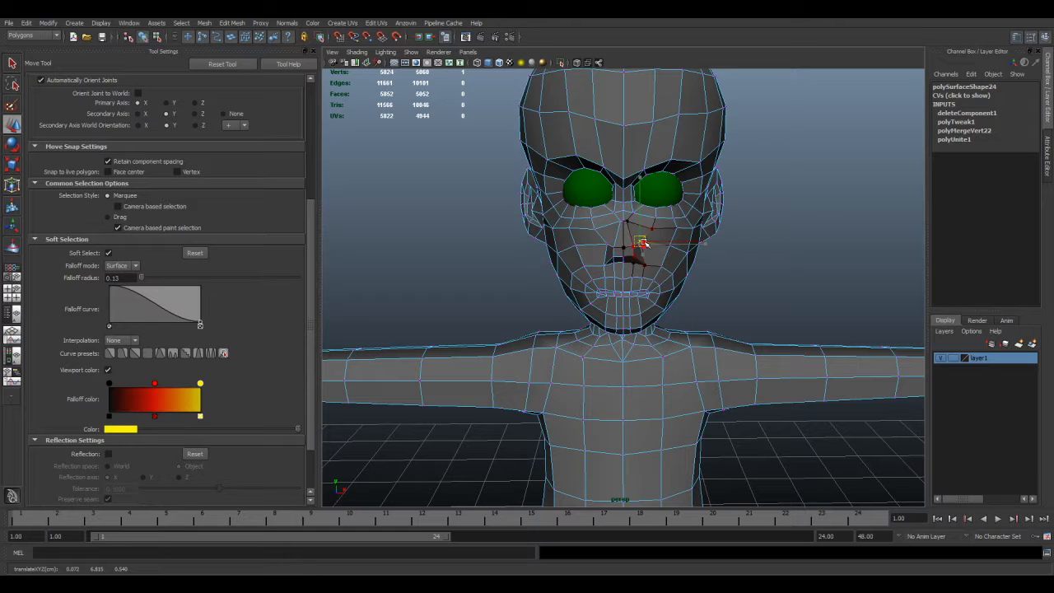
left_click(746, 250)
Step: Select a patch of vertices on one side of the crown and lower them slightly
middle_click_drag(688, 173, 672, 238, "alt")
left_click_drag(568, 138, 614, 178)
left_click_drag(626, 139, 710, 186)
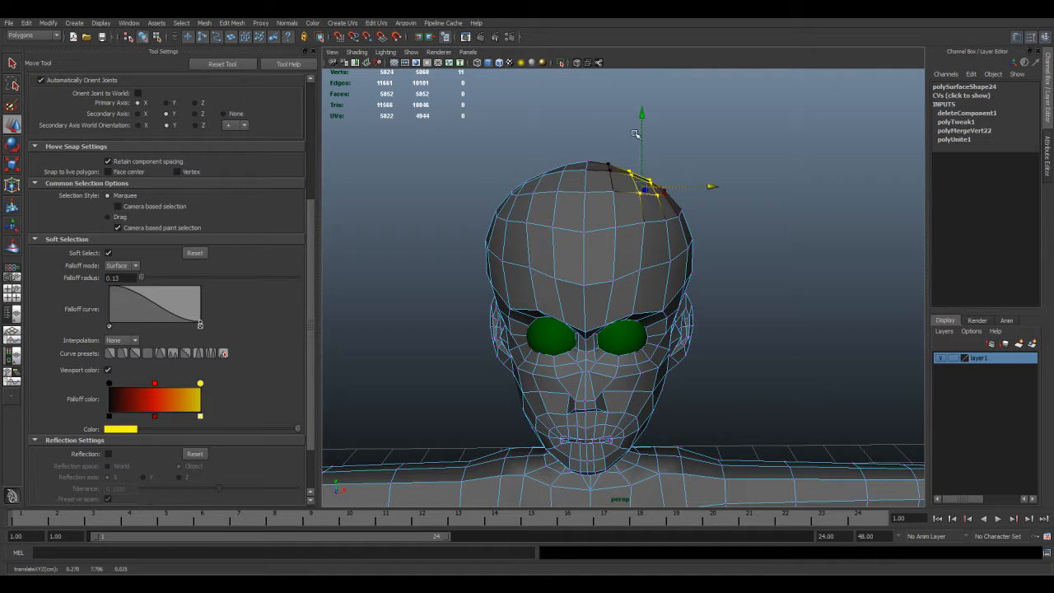
left_click_drag(643, 118, 642, 121)
Step: Select the toe vertices of one shoe, enlarge the falloff radius to 0.48, and adjust the toe along its length
middle_click_drag(711, 262, 691, 230, "alt")
scroll(715, 245, "down", 5)
left_click_drag(691, 234, 637, 248, "alt")
middle_click_drag(691, 307, 600, 188, "alt")
middle_click_drag(650, 339, 630, 248, "alt")
left_click_drag(629, 248, 609, 415, "alt")
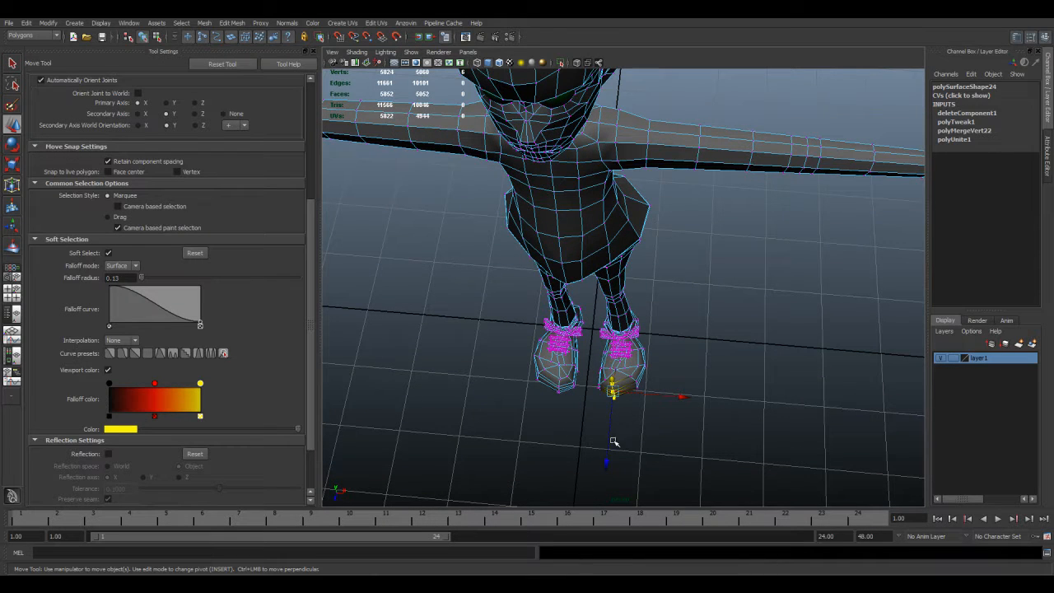
key("b")
left_click_drag(636, 397, 618, 426)
middle_click_drag(606, 460, 607, 460)
Step: Select the vertices at the flared side of the hip and test soft selection on them
left_click(668, 356)
left_click_drag(527, 381, 592, 346, "alt")
scroll(593, 346, "down", 5)
middle_click_drag(595, 341, 609, 406, "alt")
left_click_drag(602, 387, 661, 375, "alt")
left_click(617, 256)
left_click_drag(617, 256, 663, 314, "alt")
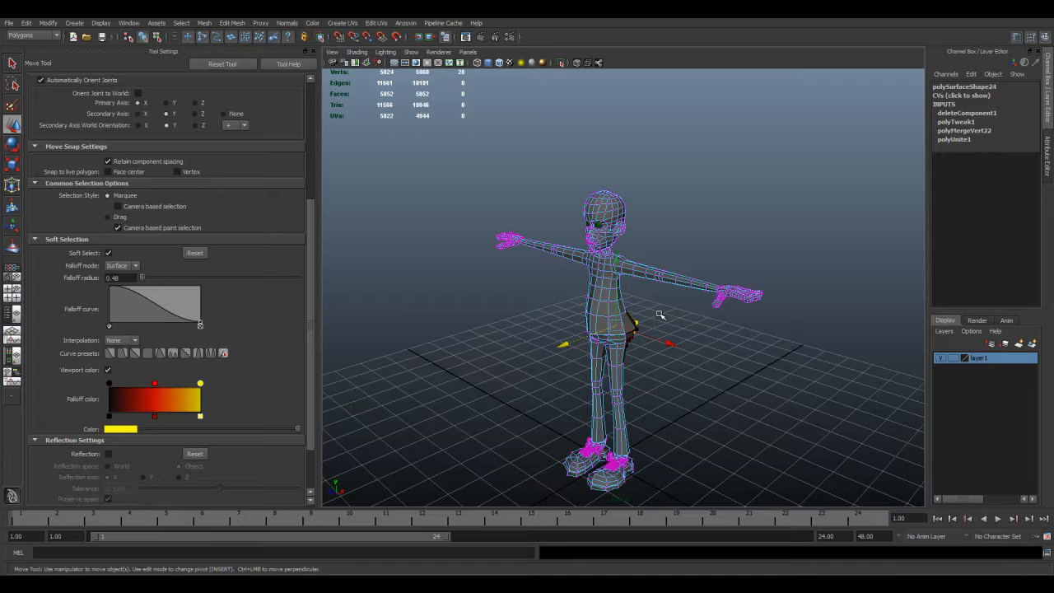
Step: Return to object mode and select the whole body mesh
right_click_drag(612, 284, 636, 267)
left_click(640, 248)
left_click_drag(596, 269, 627, 308, "alt")
left_click(625, 267)
scroll(640, 309, "down", 3)
middle_click_drag(640, 310, 622, 267, "alt")
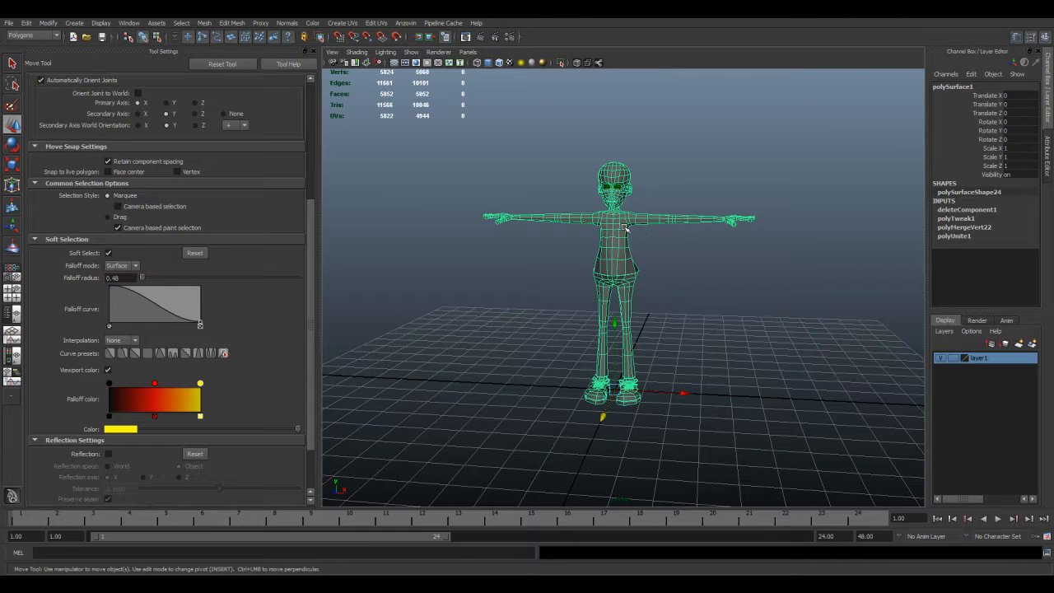
Step: Delete the construction history of the body mesh
left_click(10, 23)
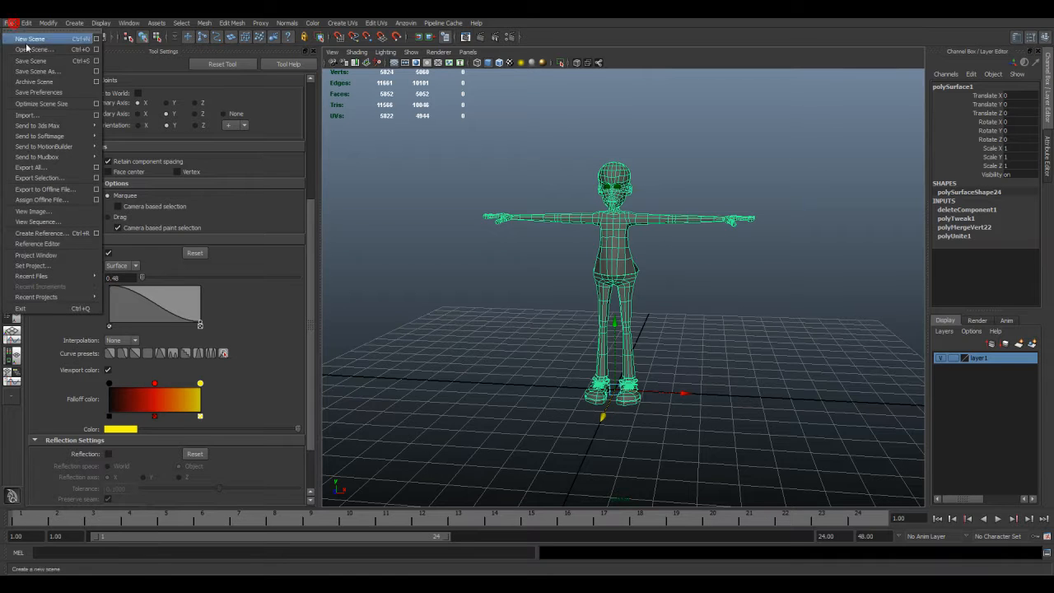
mouse_move(26, 22)
mouse_move(90, 147)
left_click(158, 154)
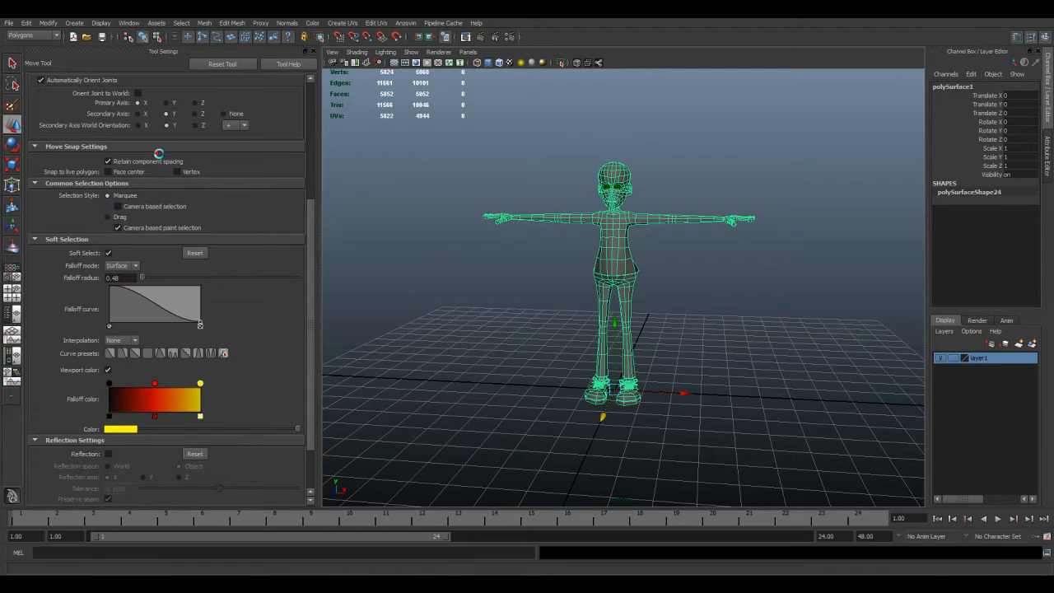
Step: Rename the body mesh to guy_mesh
double_click(961, 89)
type("gu")
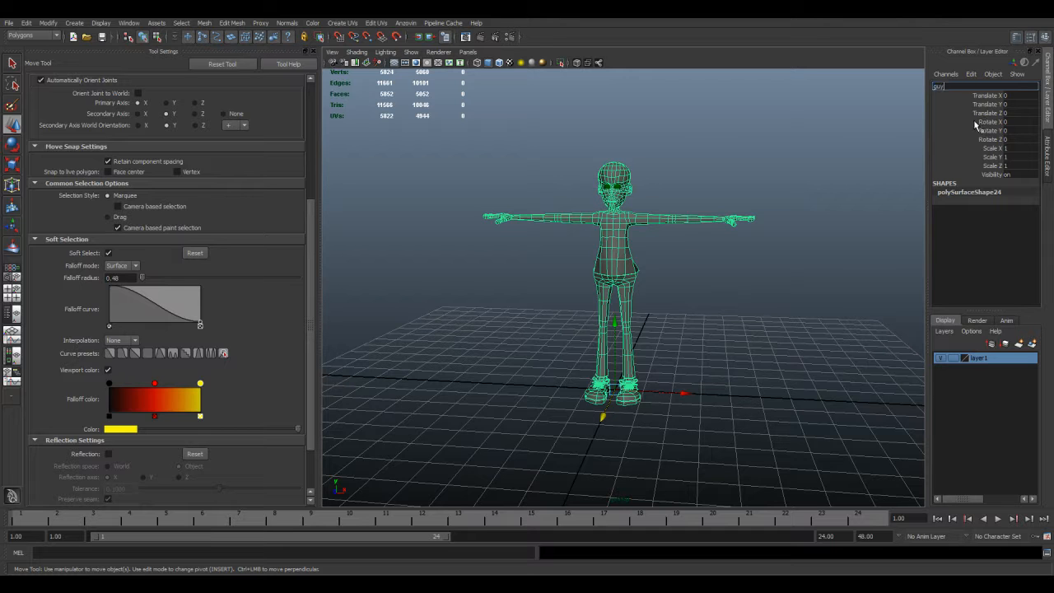
type("y")
key("Return")
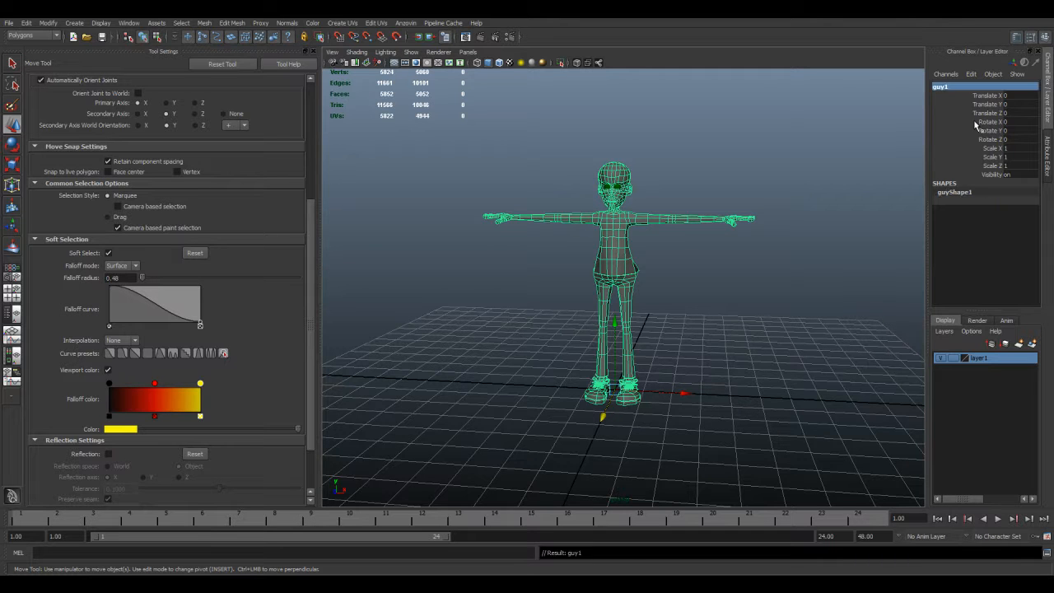
double_click(952, 88)
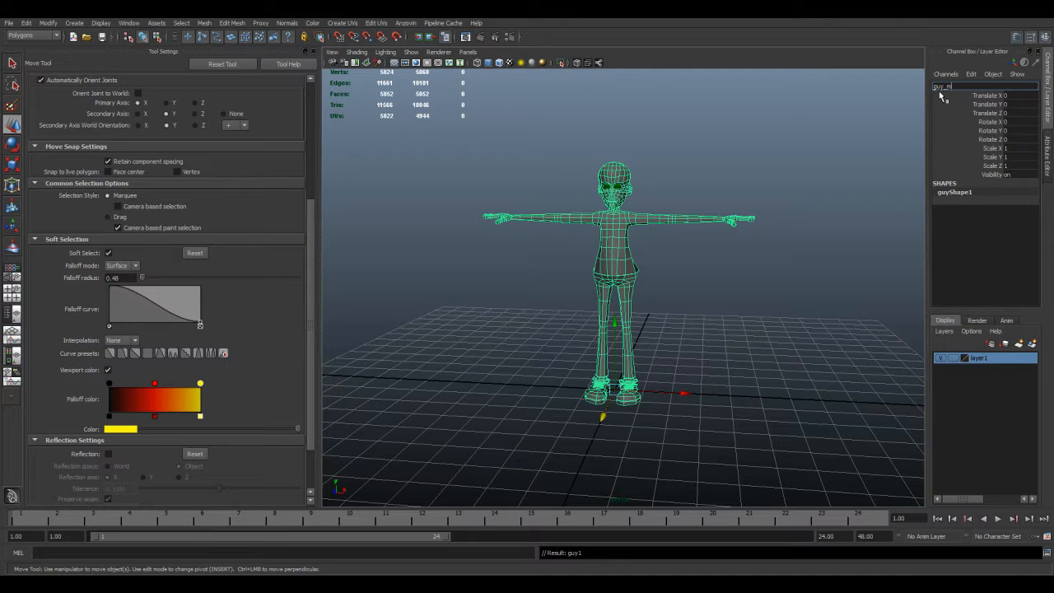
key("Return")
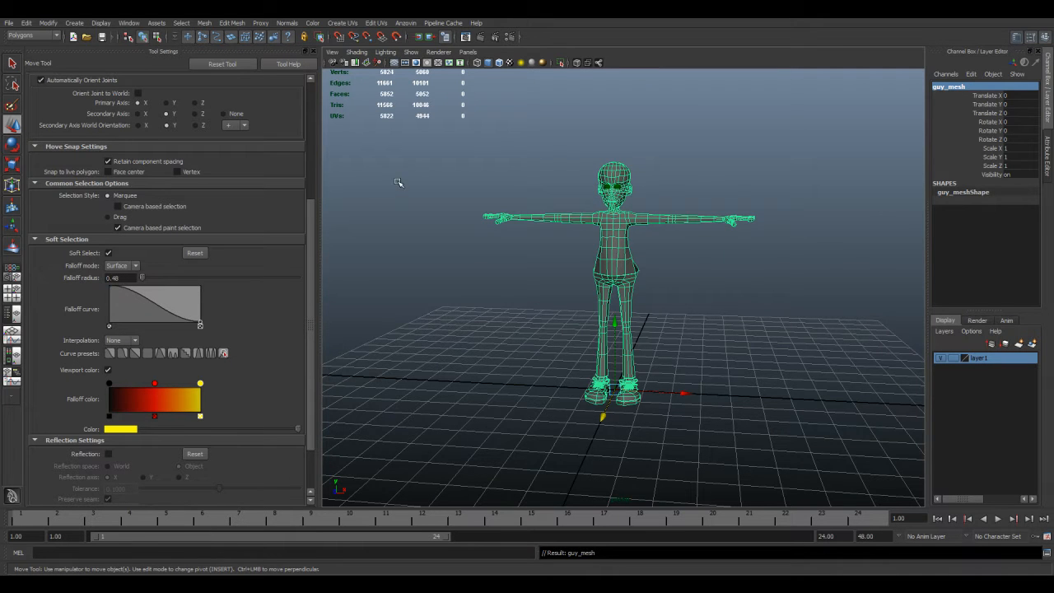
Step: Freeze the transformations of the renamed body mesh
left_click(48, 23)
left_click(90, 59)
left_click(47, 23)
left_click(88, 59)
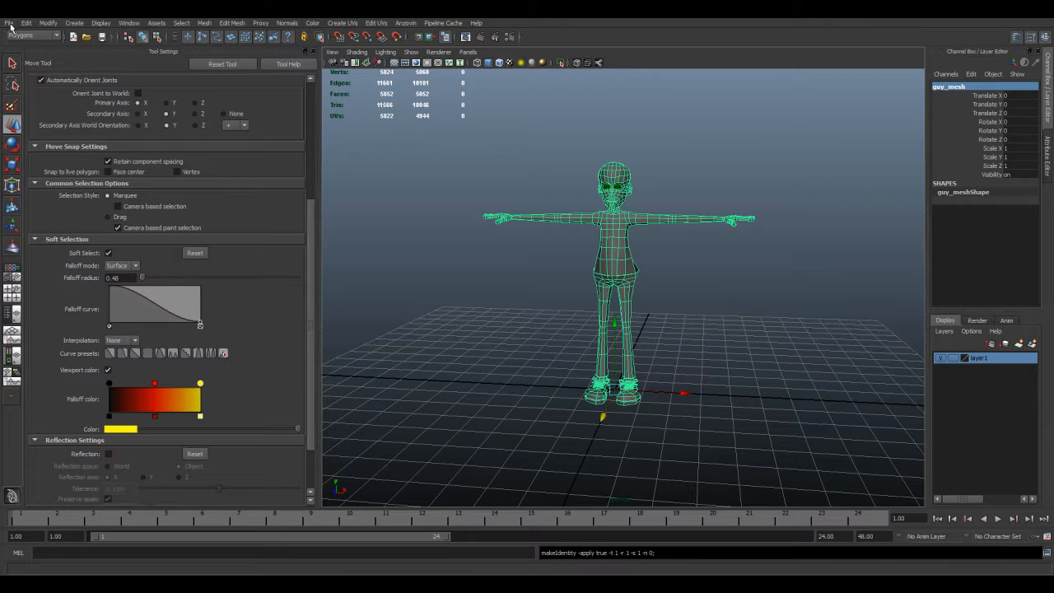
Step: Save the scene under the new name 025_Boy_ready_to_texture in the 3D Character project folder and reselect the body mesh
left_click(9, 23)
left_click(57, 74)
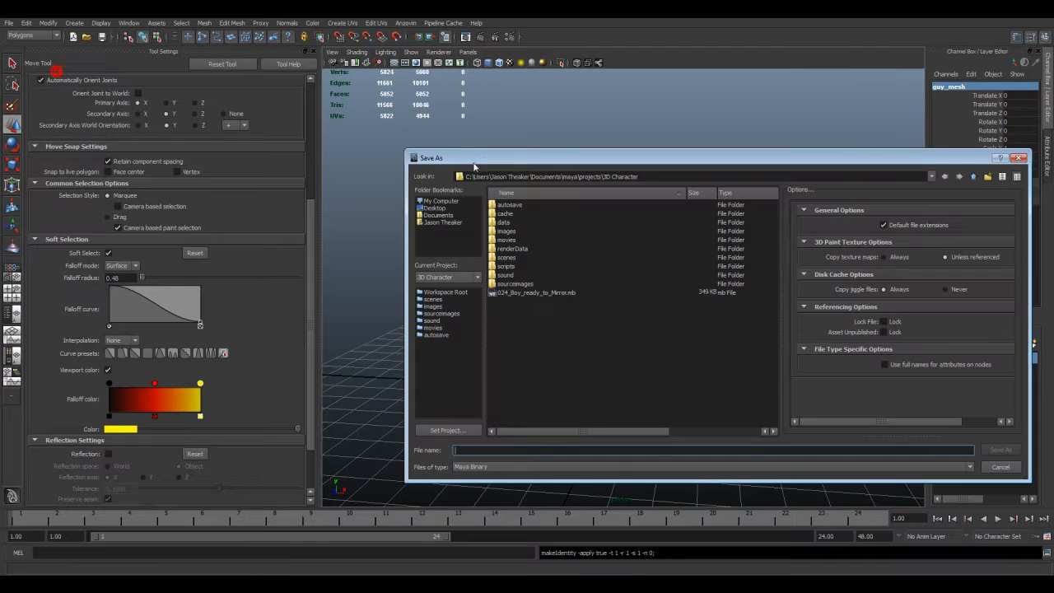
left_click(466, 450)
key("BackSpace")
type("5_Boy_ready_to_")
left_click_drag(538, 450, 509, 451)
key("BackSpace")
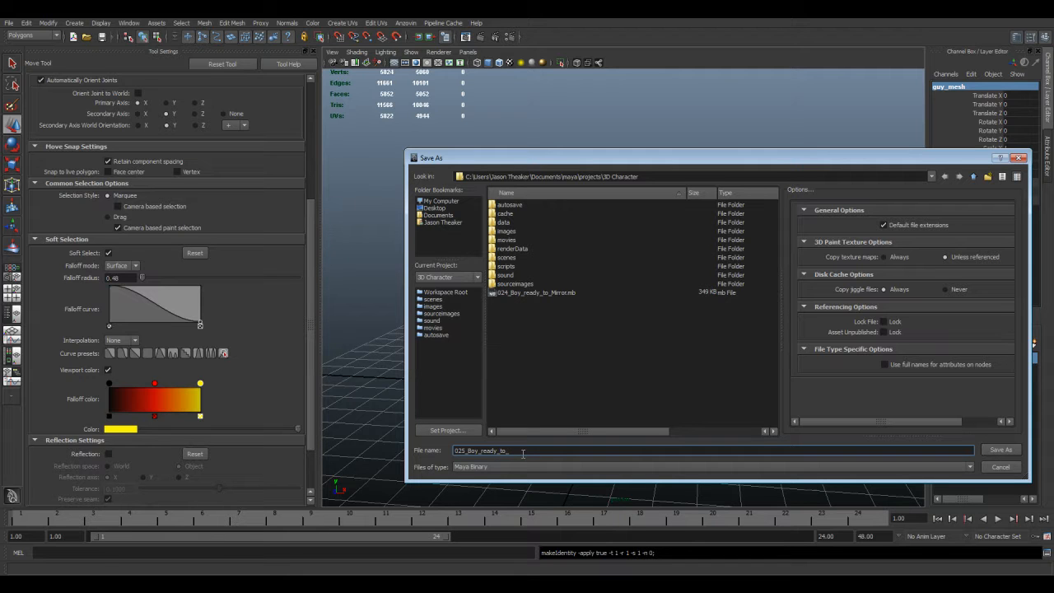
type("texture")
left_click(1014, 451)
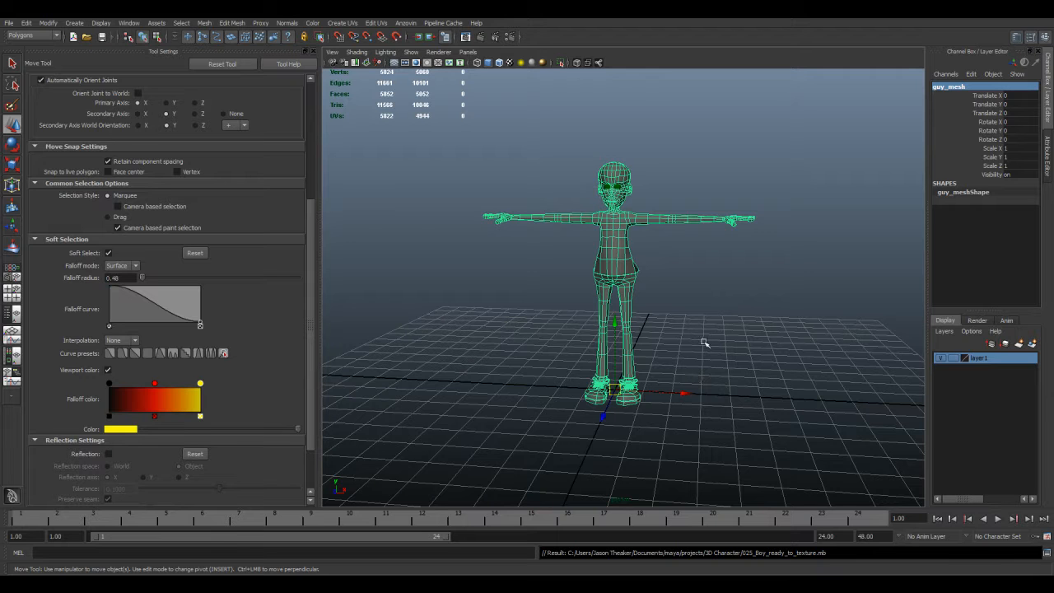
left_click(702, 339)
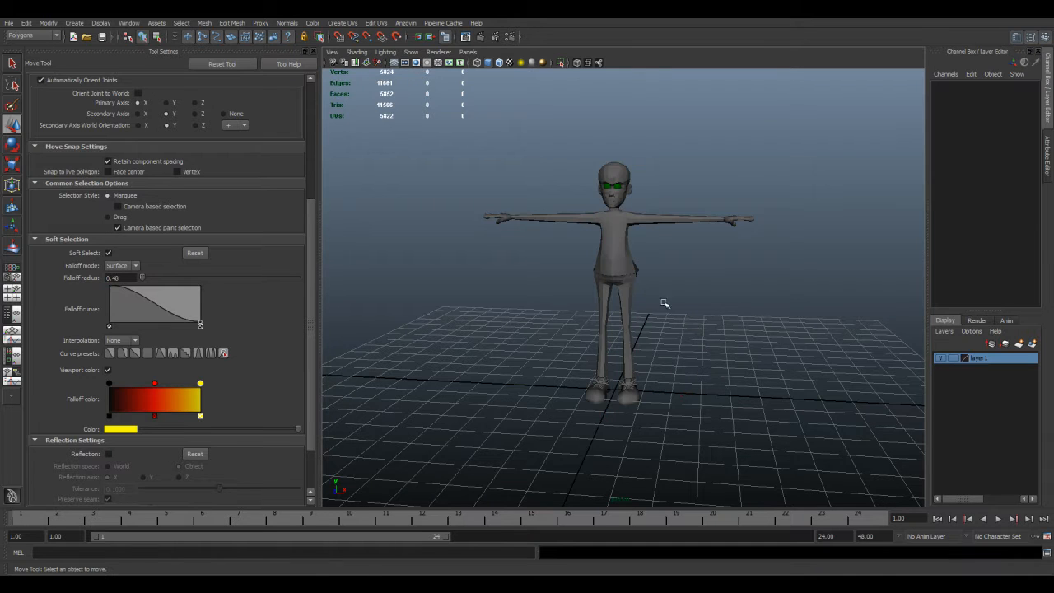
left_click(639, 274)
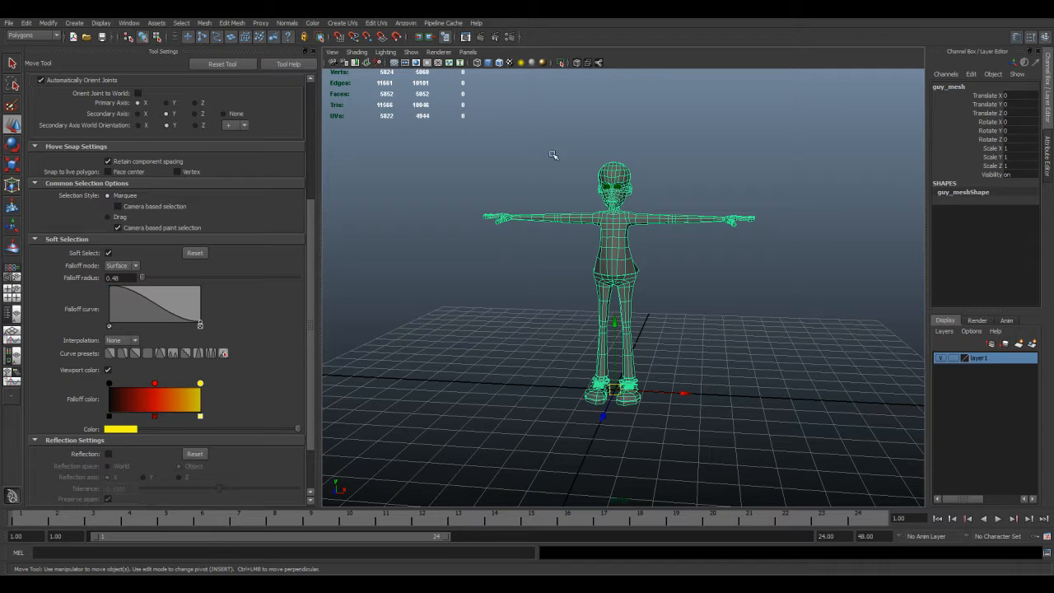
Step: Close the Move tool's settings so the character fills a larger viewport
left_click(313, 51)
left_click_drag(435, 279, 456, 302, "alt")
left_click_drag(345, 264, 384, 259, "alt")
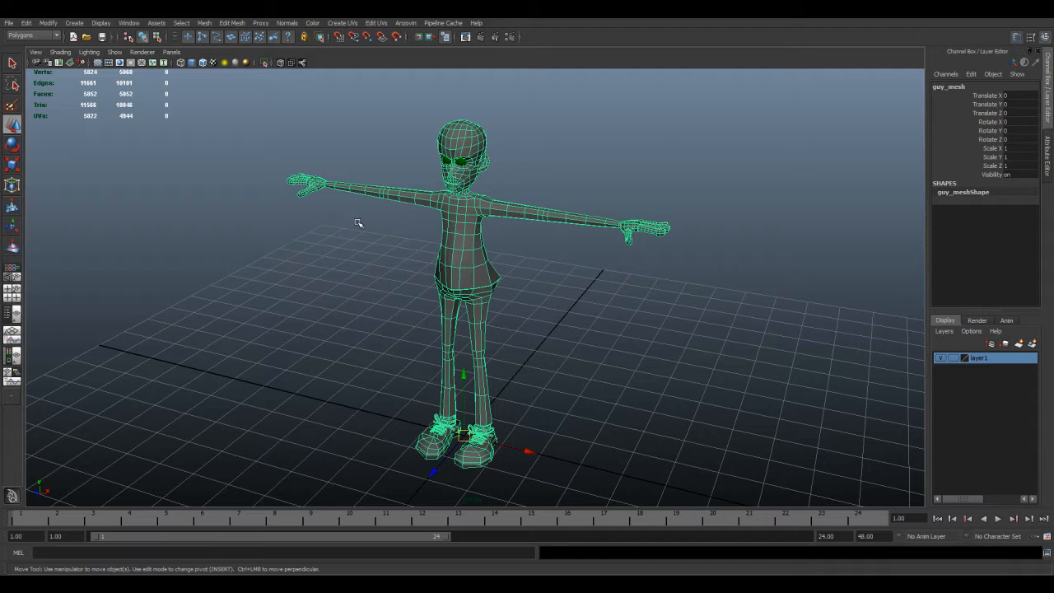
scroll(356, 222, "up", 2)
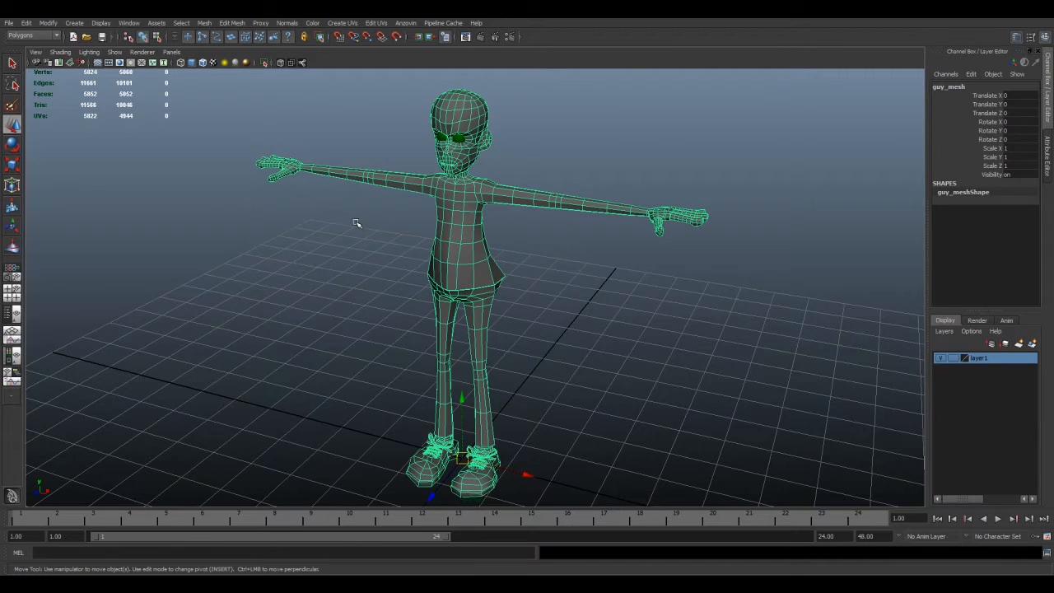
Step: Export only the selected body mesh as 025_Boy_ready_to_texture_temp.mb in the 3D Character project folder, without replacing the existing scene file
left_click(9, 23)
mouse_move(68, 160)
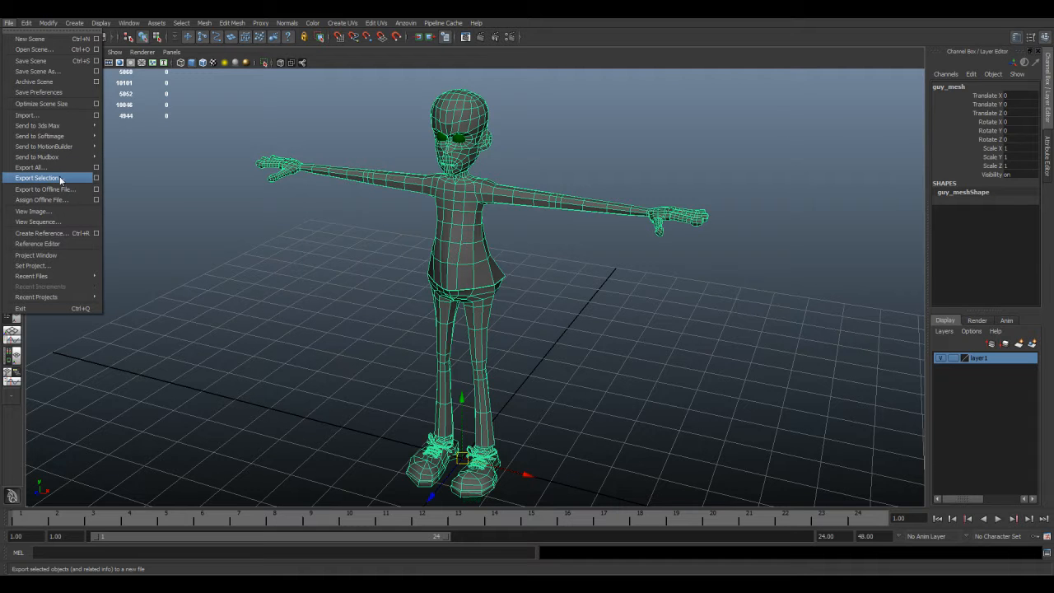
left_click(60, 178)
left_click_drag(592, 165, 543, 128)
left_click(511, 277)
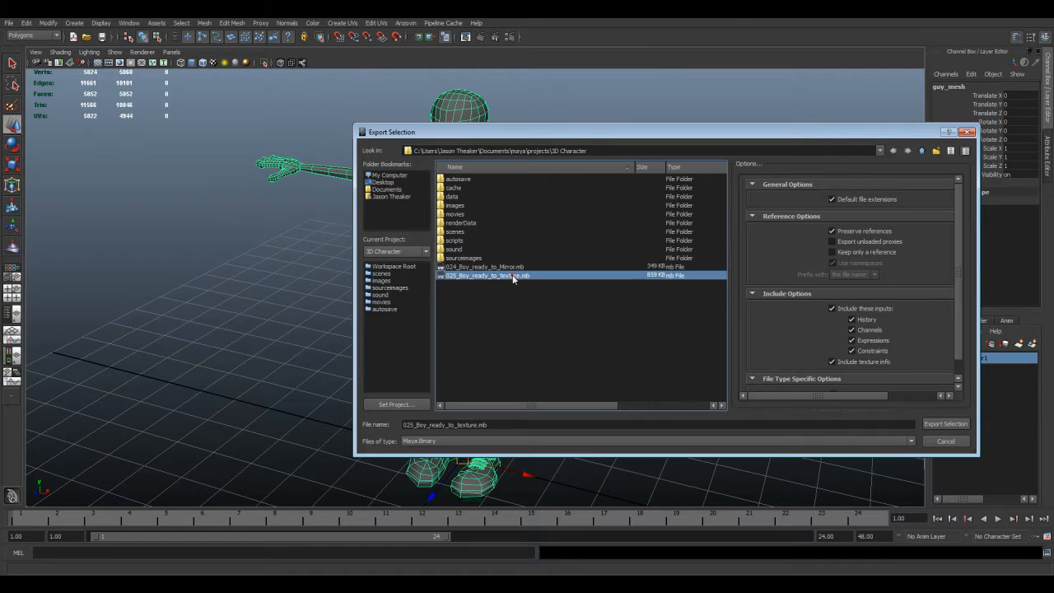
left_click(943, 424)
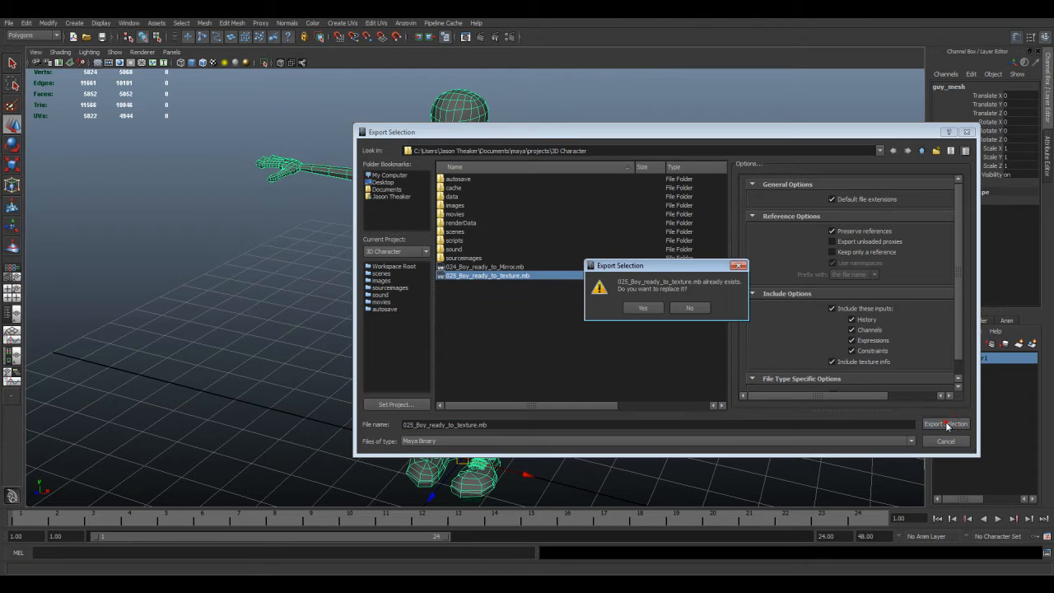
left_click(689, 307)
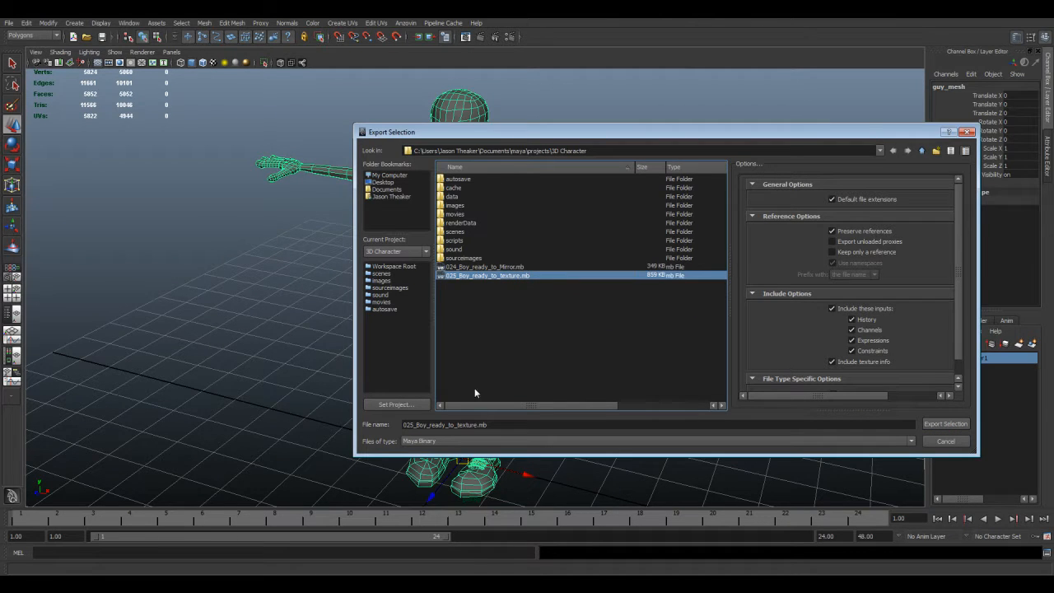
left_click(478, 425)
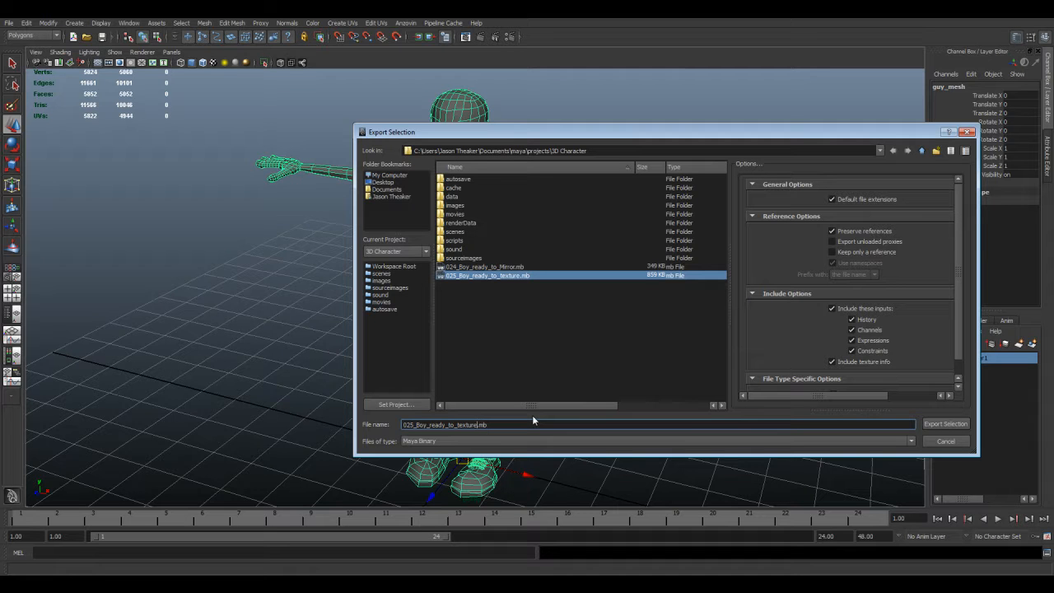
type("_temp")
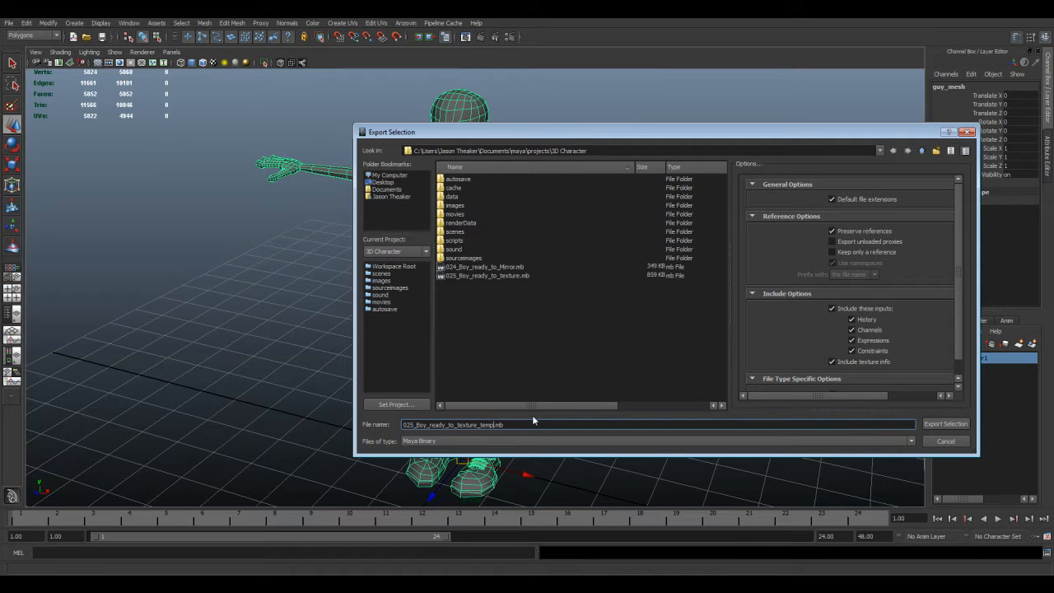
left_click(945, 424)
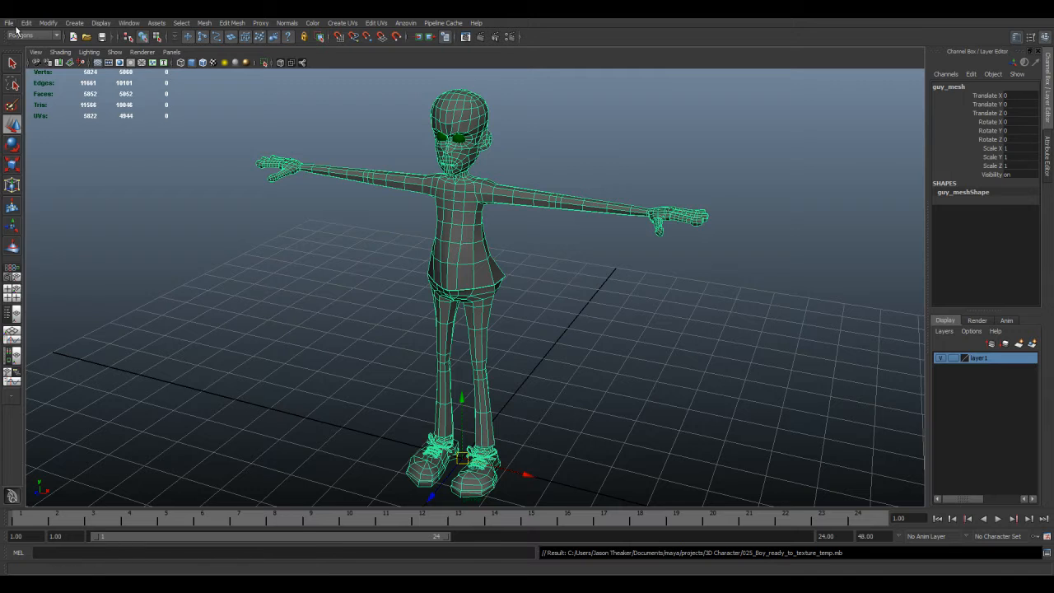
Step: Start a new empty scene without saving changes to the current one
left_click(9, 23)
left_click(29, 38)
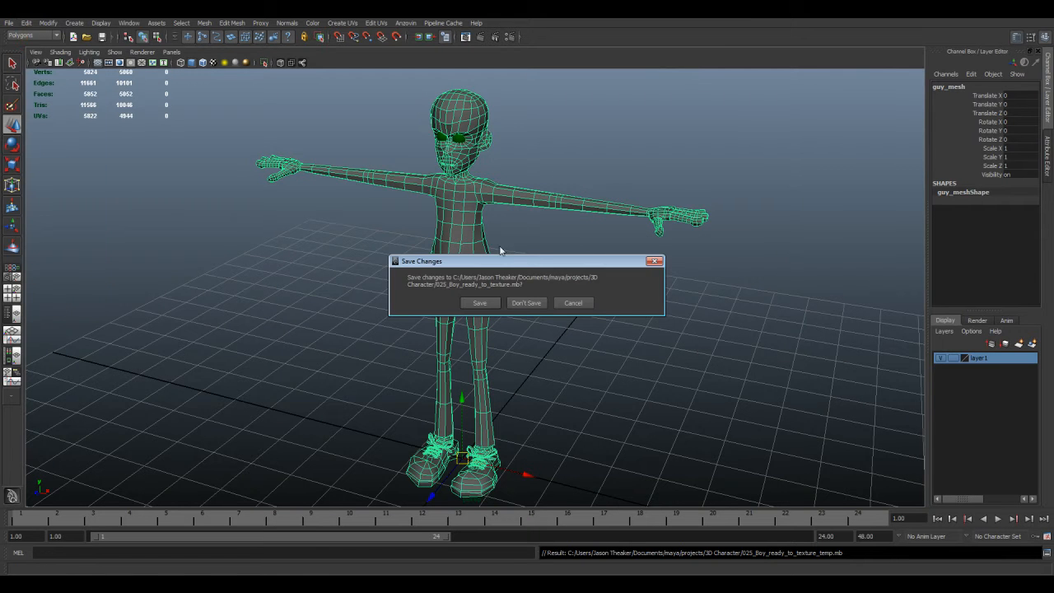
left_click(531, 303)
Step: Import 025_Boy_ready_to_texture_temp.mb from the 3D Character project folder into the empty scene
left_click(11, 24)
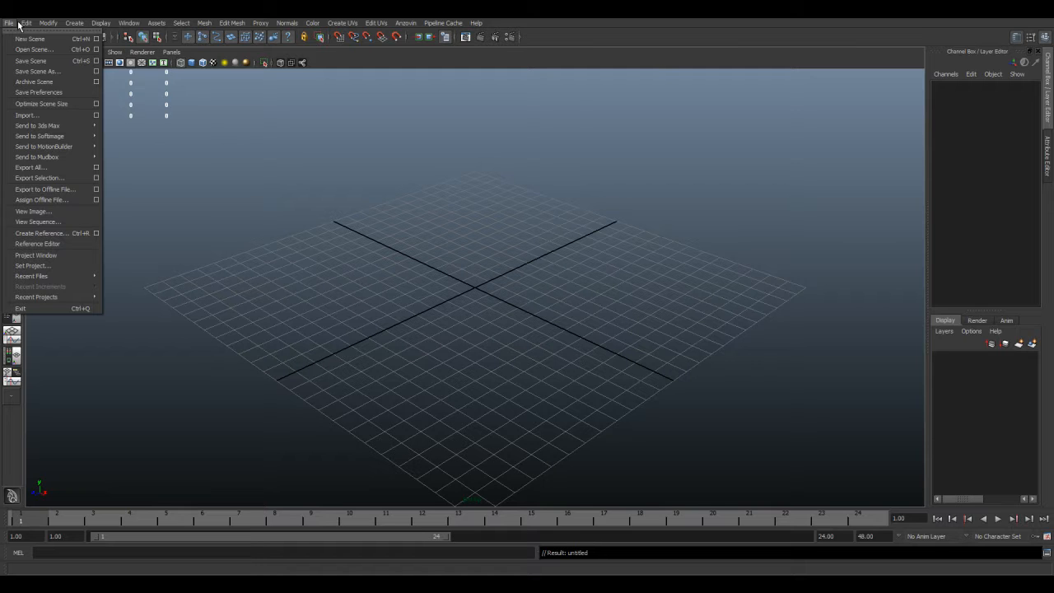
left_click(36, 115)
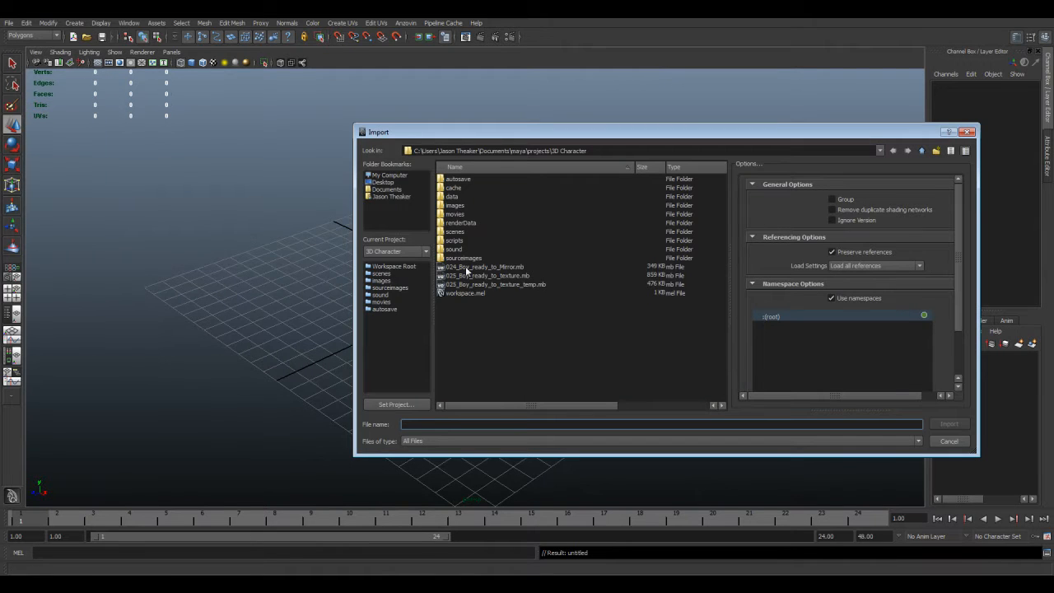
left_click(547, 284)
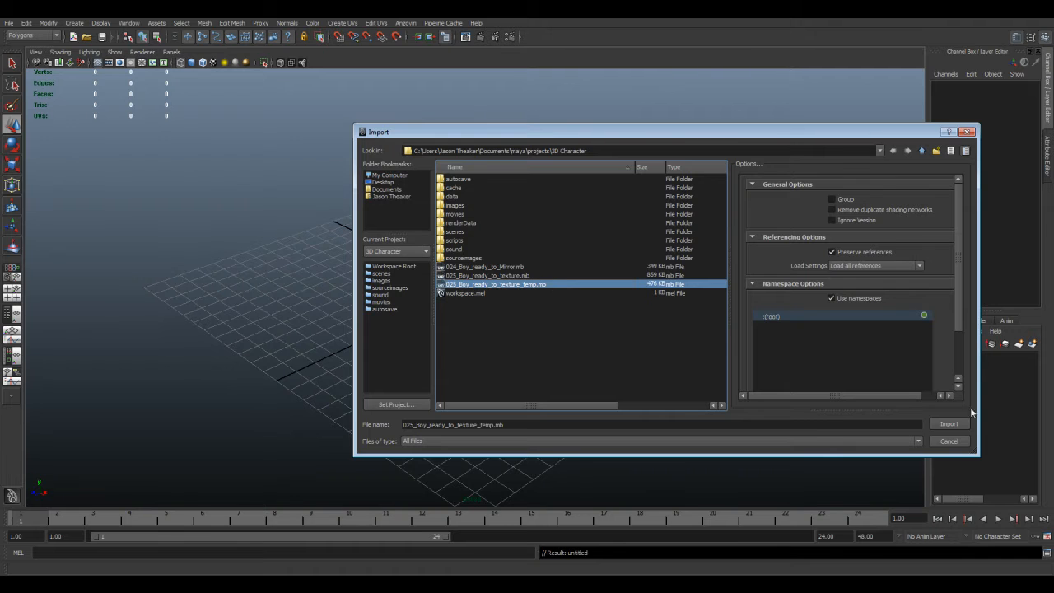
left_click(953, 426)
Step: Display the imported character in smooth shading and select its body mesh
left_click_drag(431, 181, 553, 278)
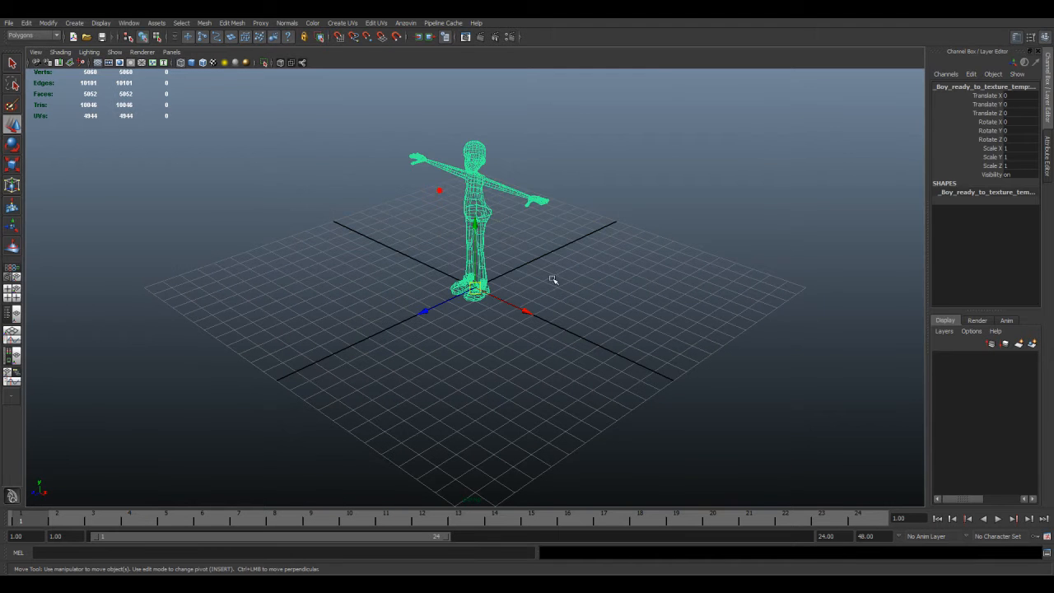
middle_click_drag(489, 217, 466, 268, "alt")
scroll(492, 311, "up", 5)
left_click_drag(437, 290, 511, 266, "alt")
left_click(517, 272)
key("5")
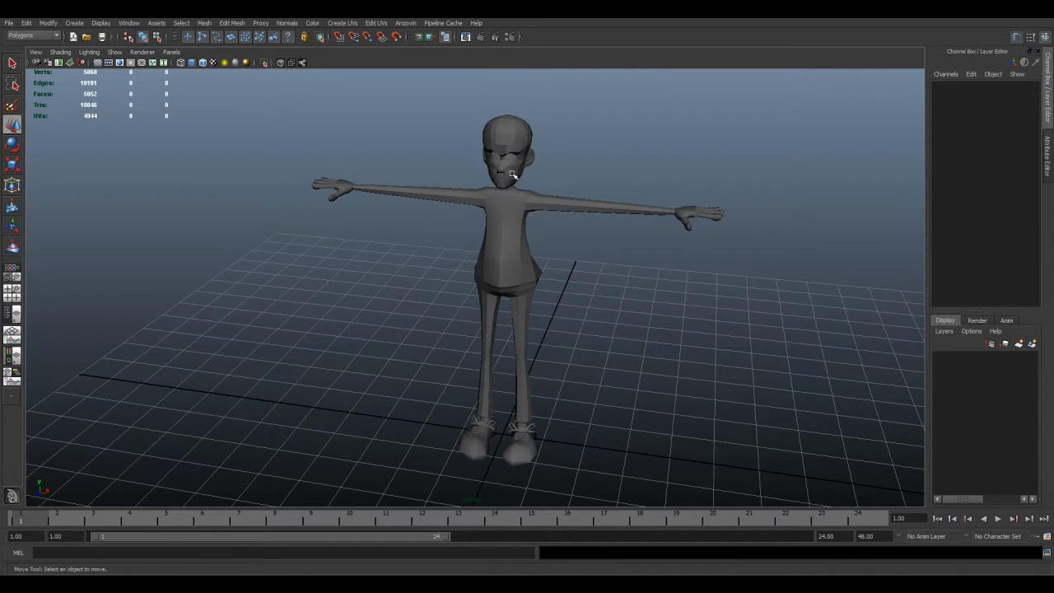
left_click(512, 148)
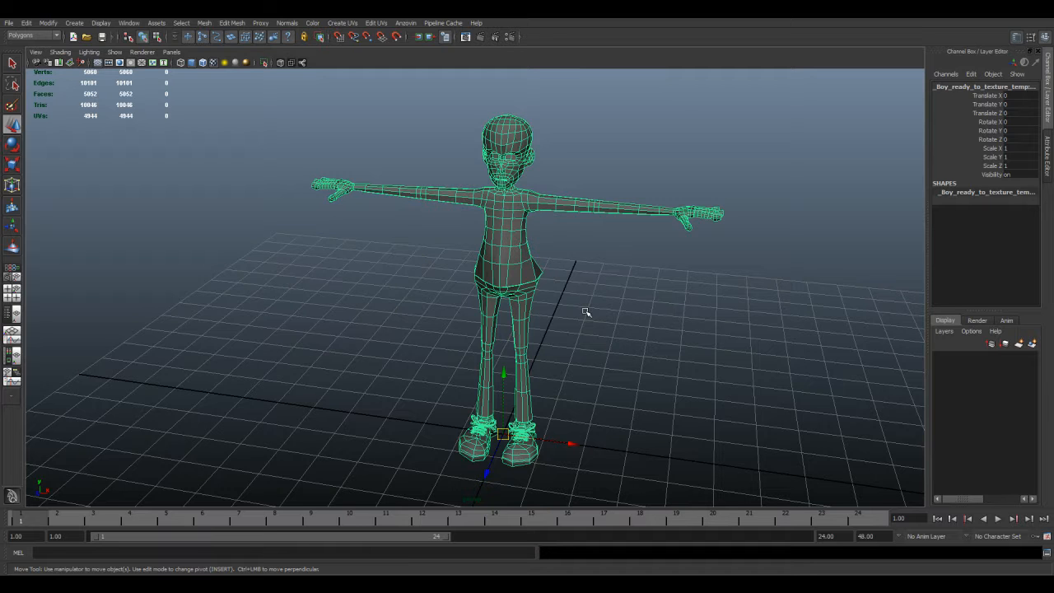
Step: Show the perspective view beside a full-height Hypergraph, collapsing the Graph Editor, and reposition the enlarged body mesh node
left_click(12, 376)
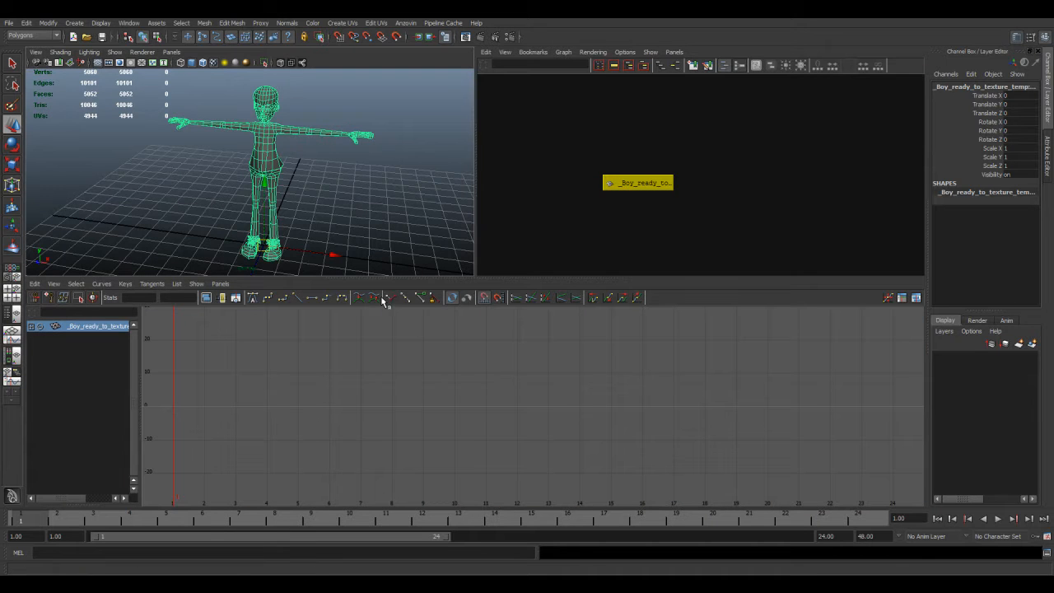
left_click_drag(471, 277, 479, 509)
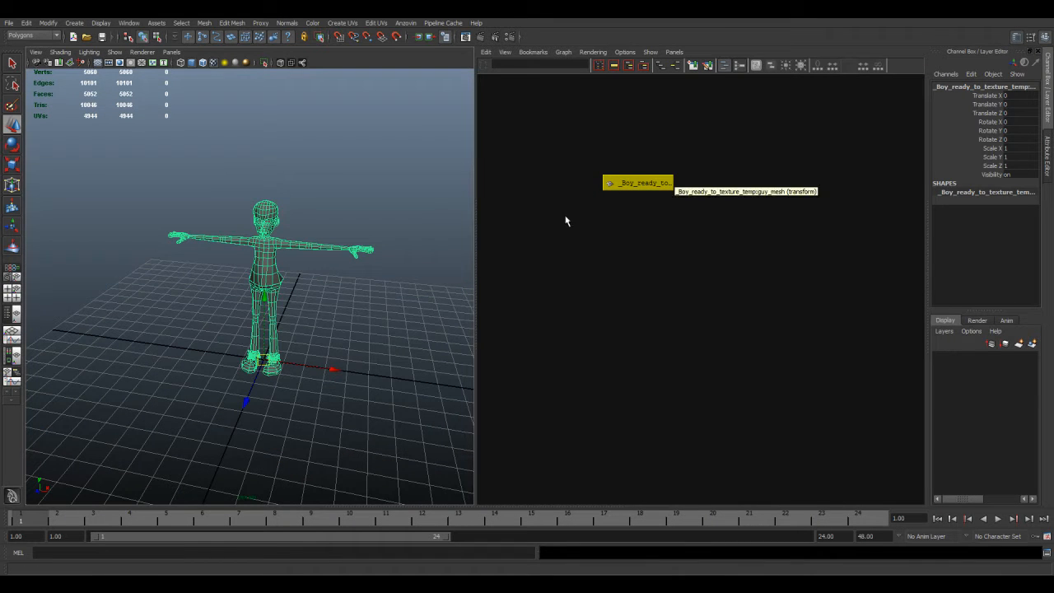
middle_click_drag(615, 203, 651, 266, "alt")
scroll(618, 280, "up", 2)
scroll(619, 284, "up", 1)
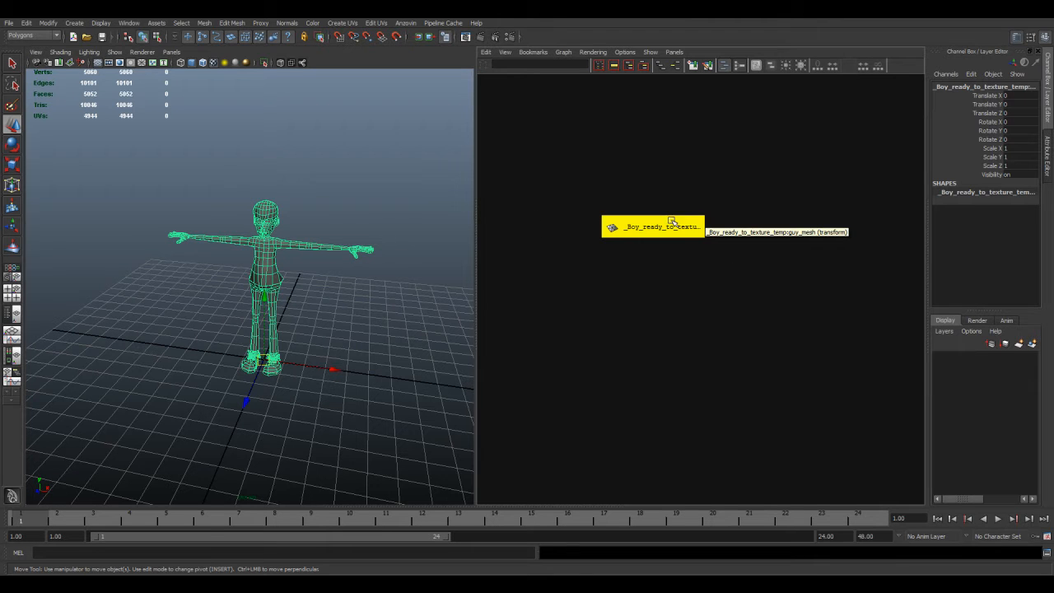
left_click_drag(665, 228, 638, 229)
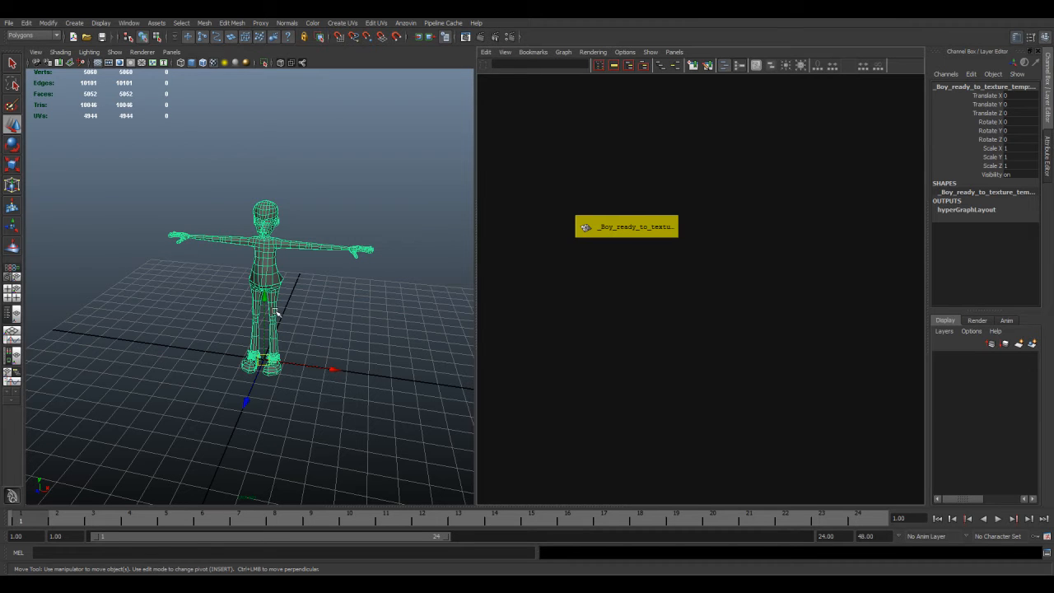
Step: Rename the imported body mesh as guy, replacing its whole namespace-prefixed name
double_click(985, 86)
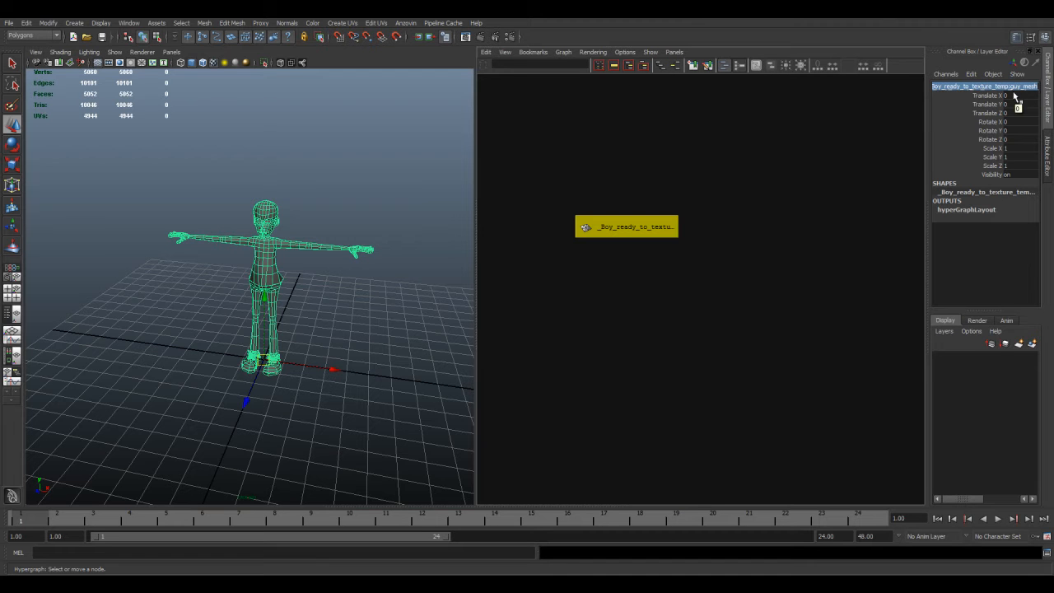
type("guy")
key("Return")
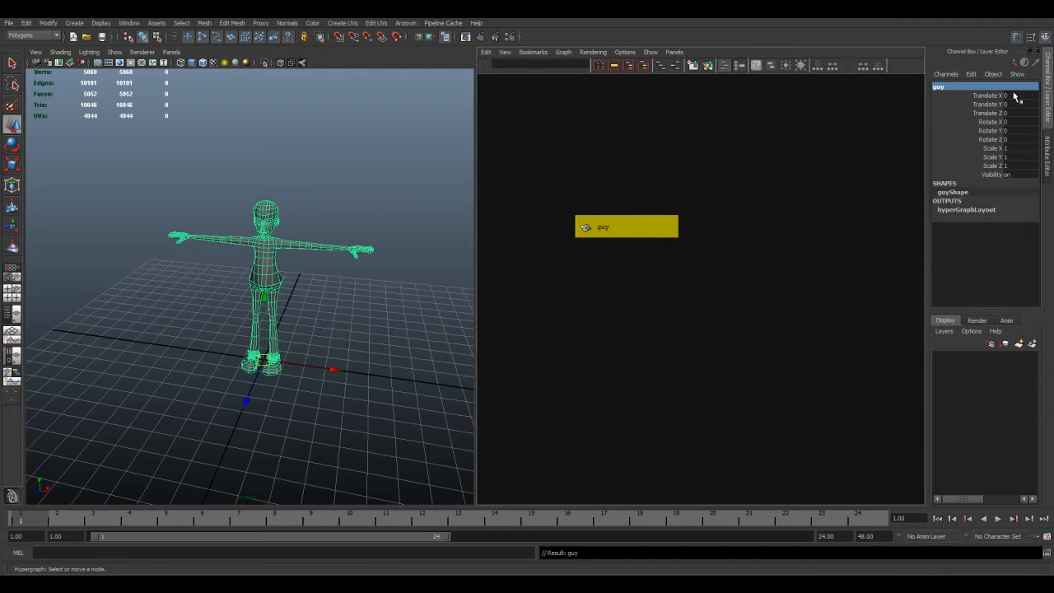